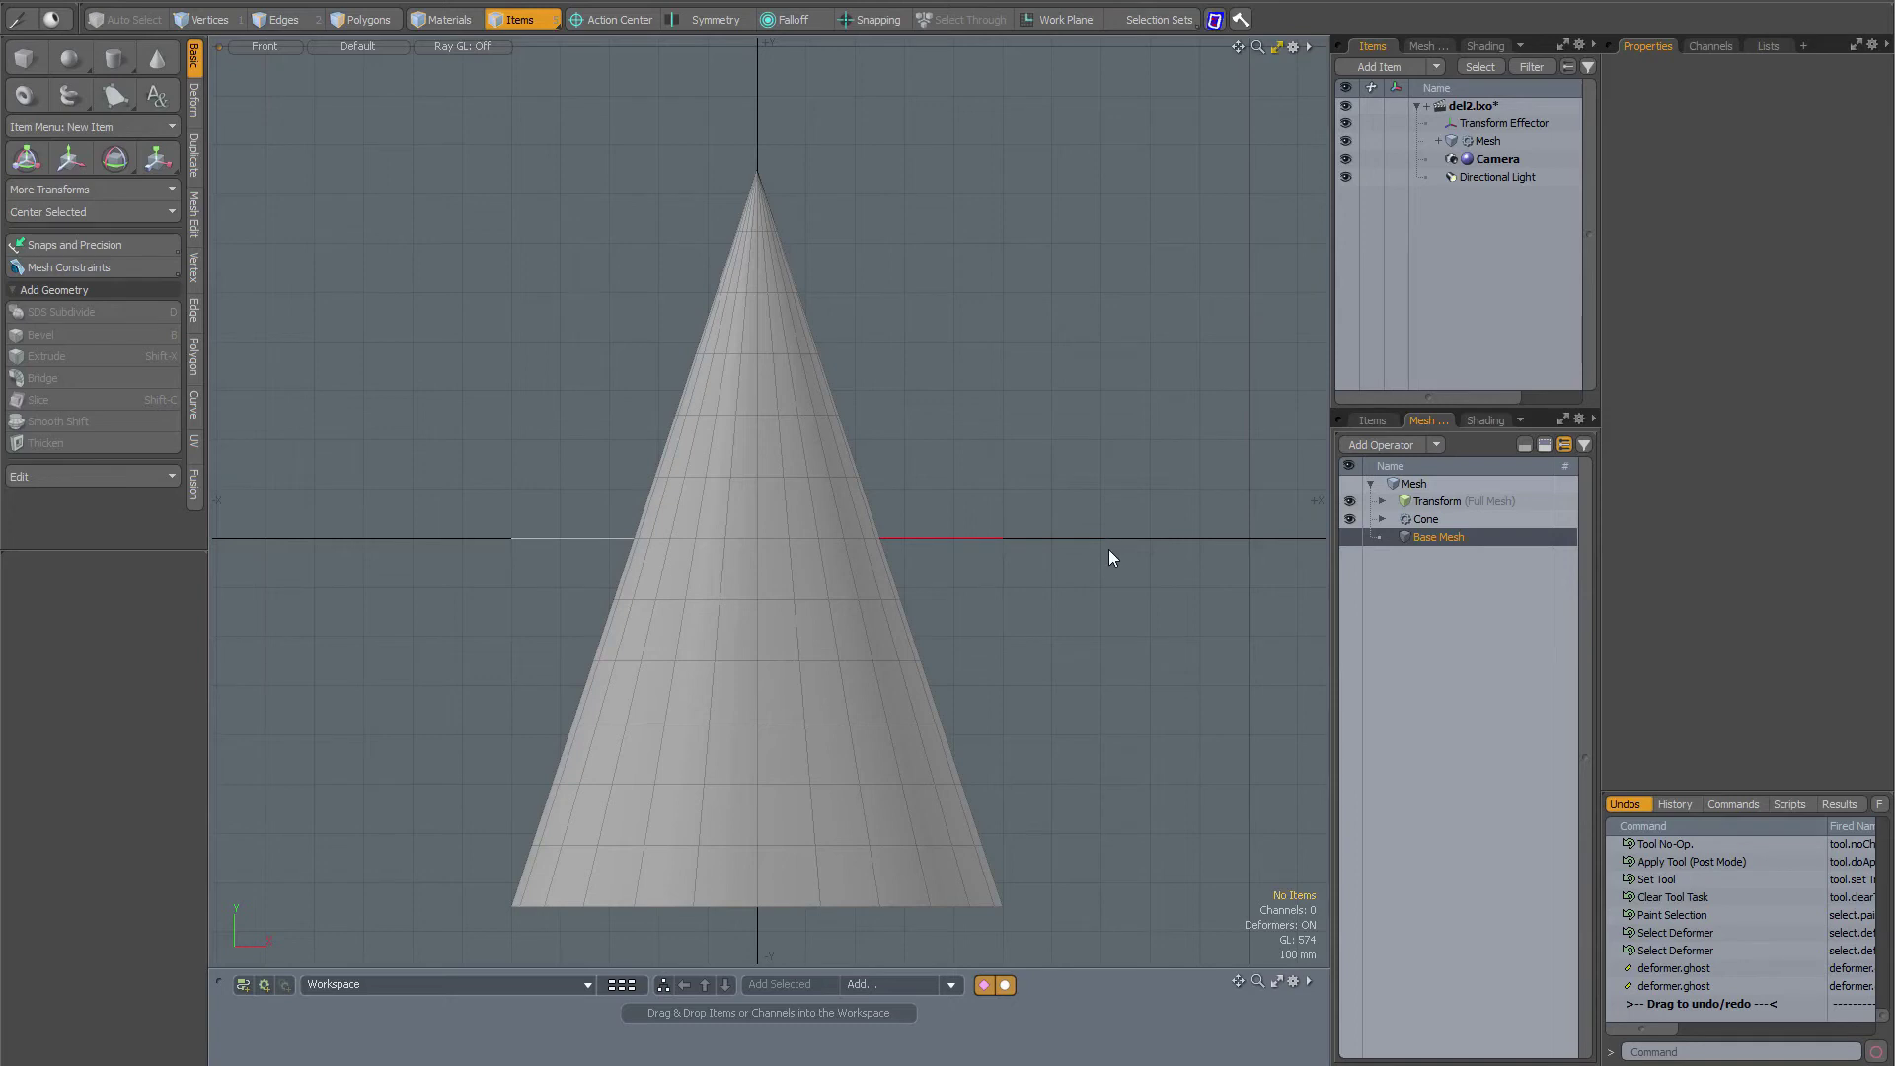
Select Cone, then the Transform (Full Mesh) deformer to show its Deform Influence settings.
click(1425, 518)
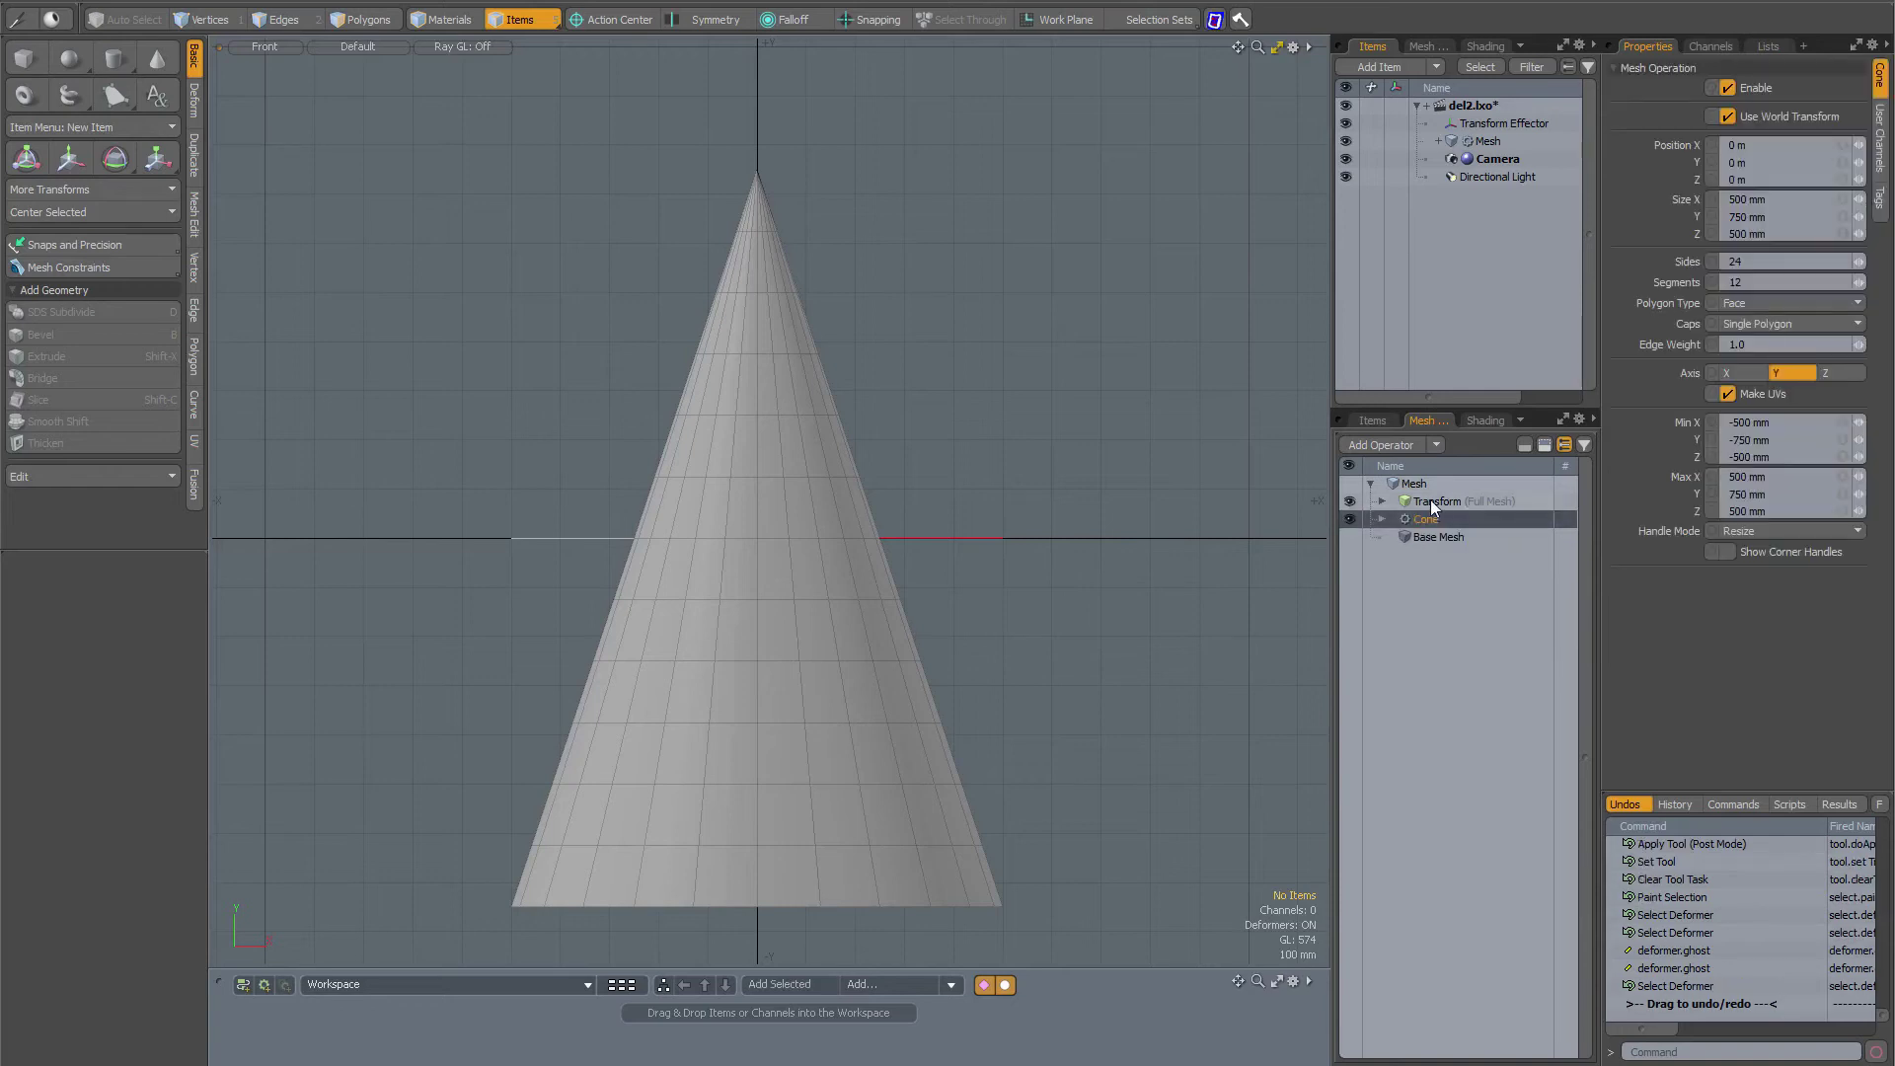
click(1431, 500)
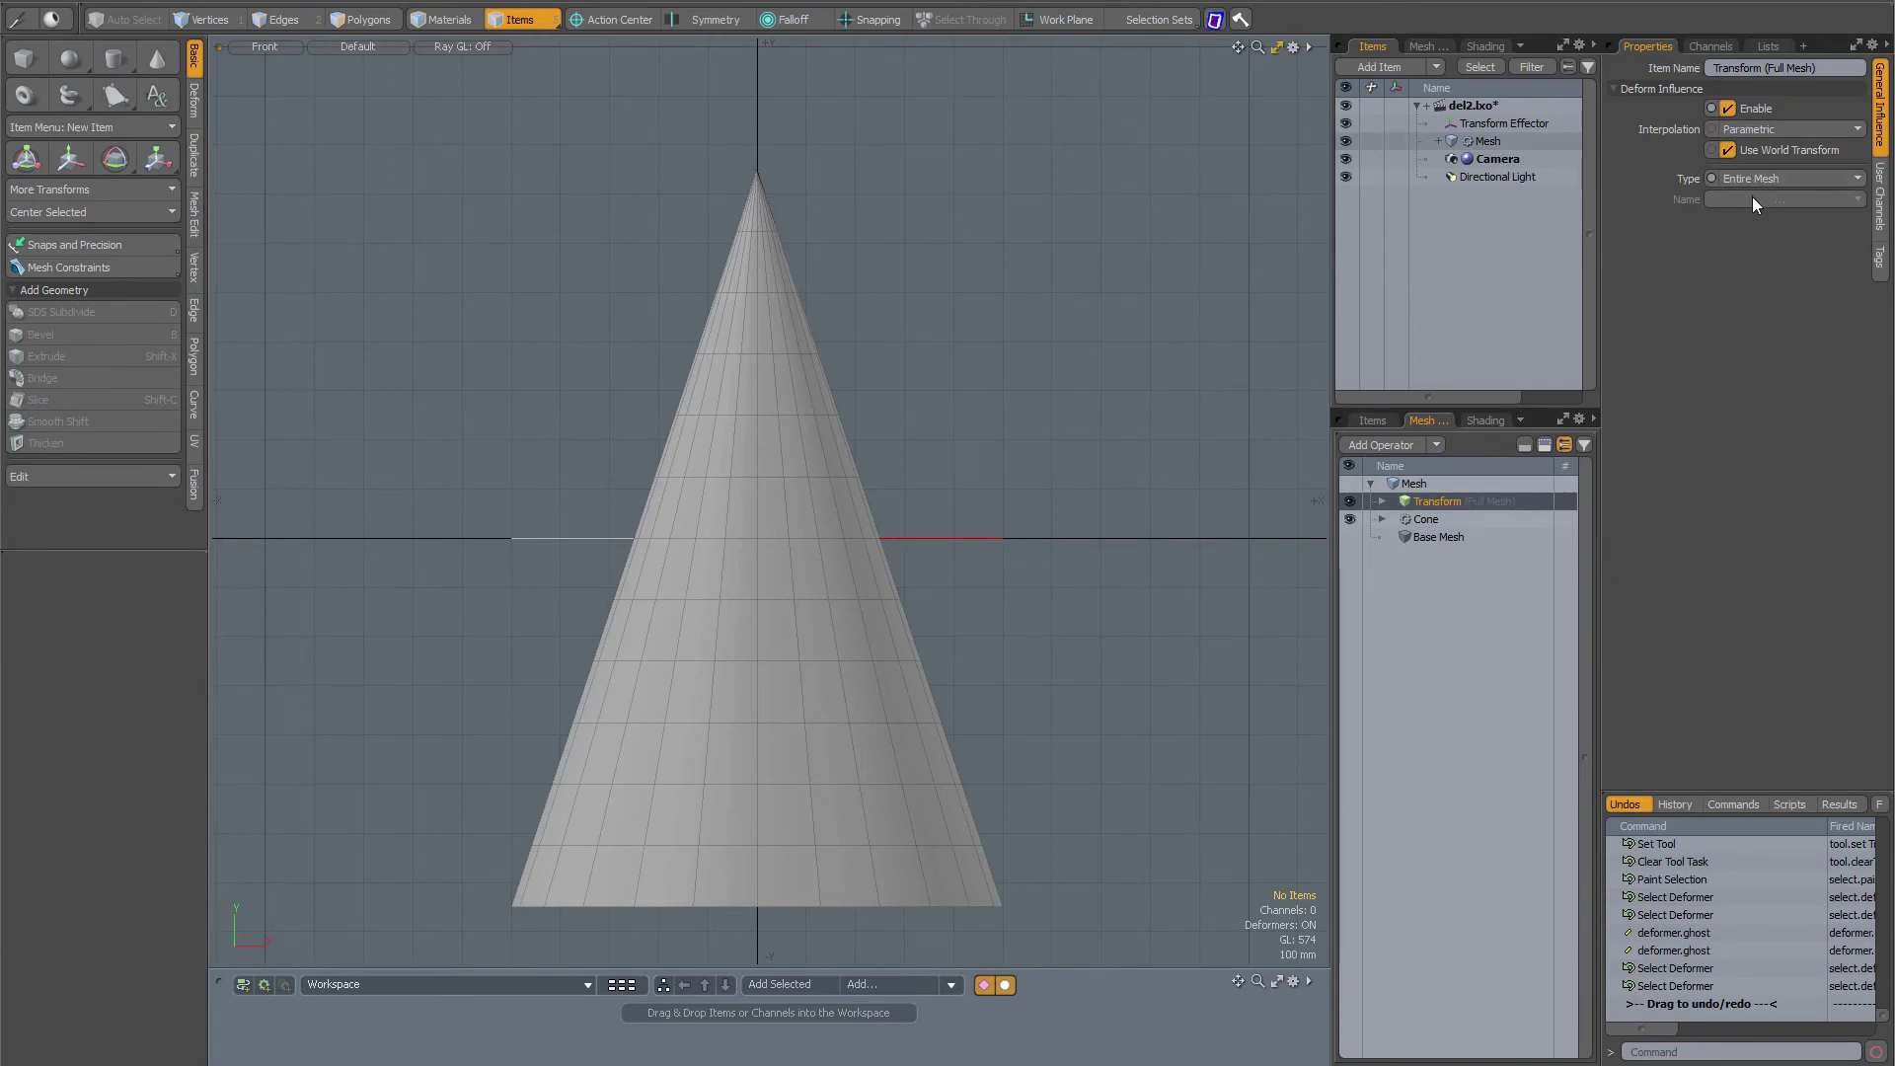
Drag the Transform Effector to shift the whole cone, then undo so it returns to 0 m.
click(969, 537)
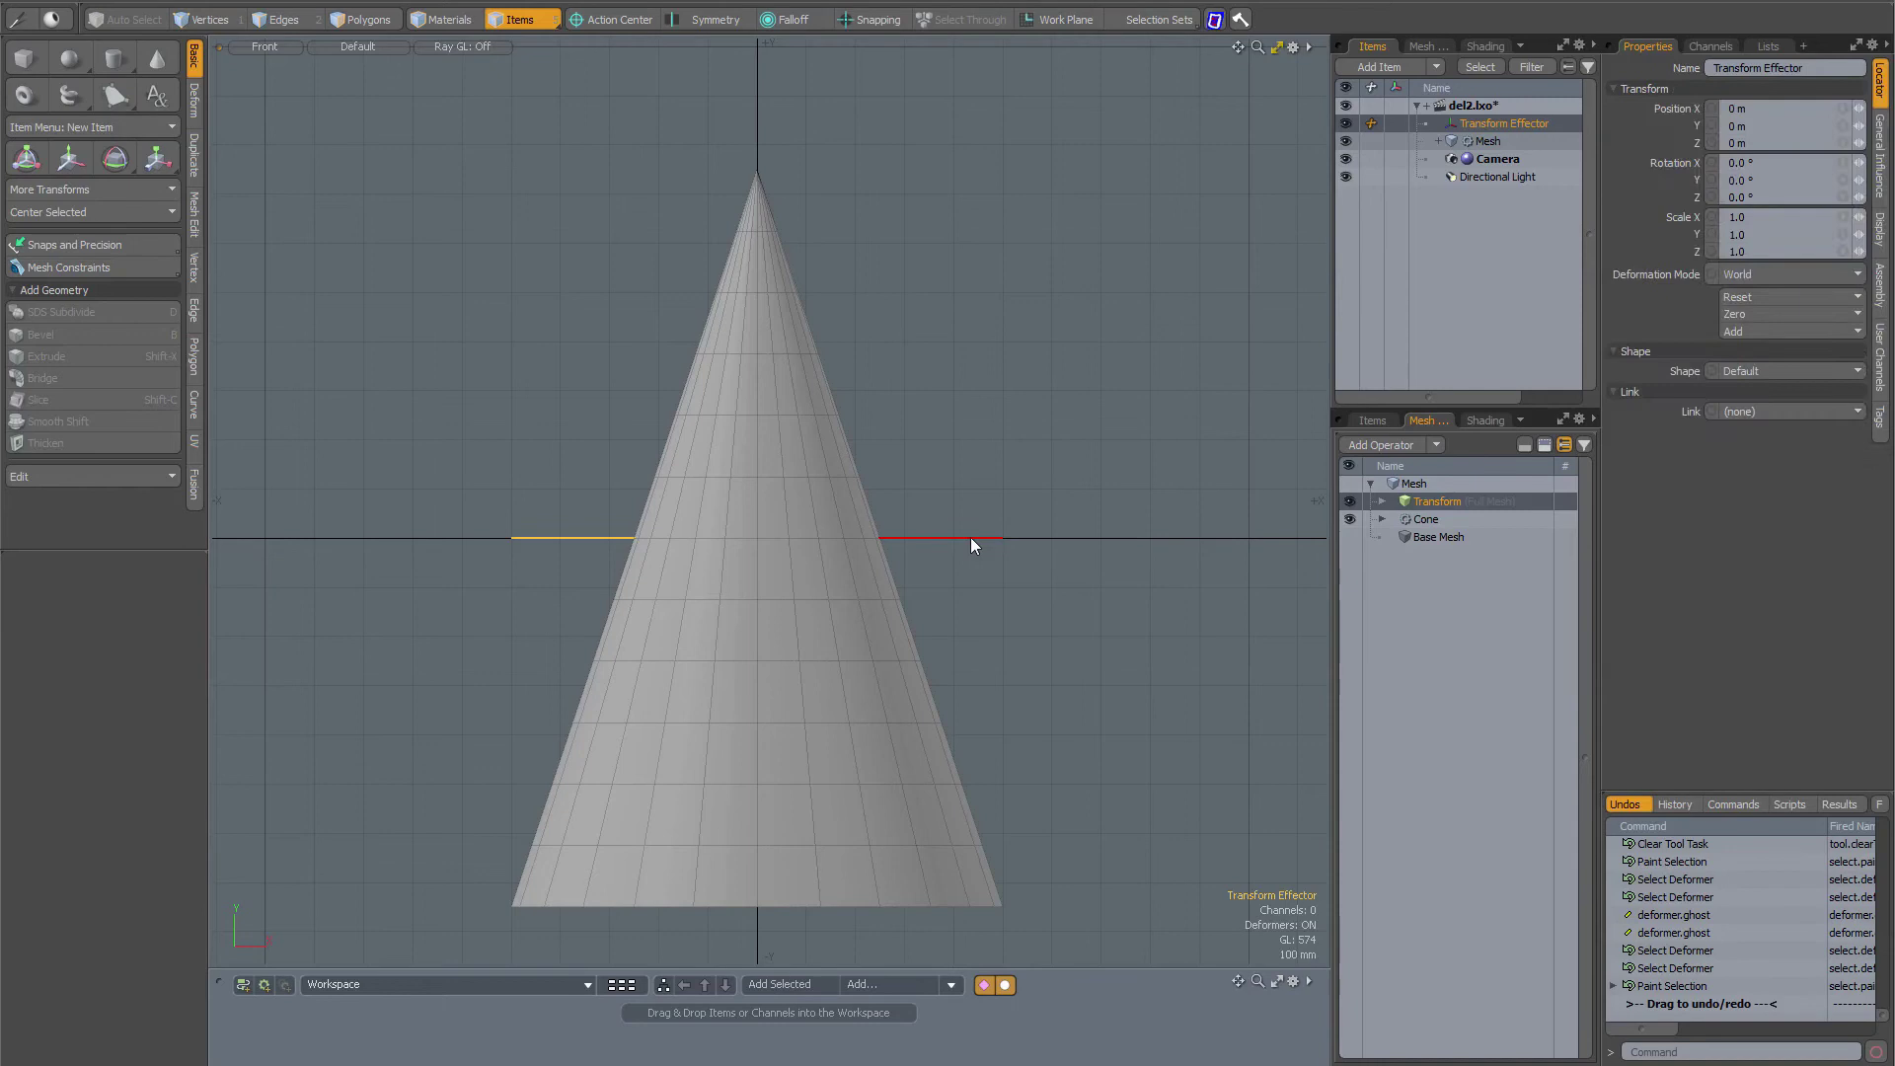
key(w)
drag(855, 449, 838, 411)
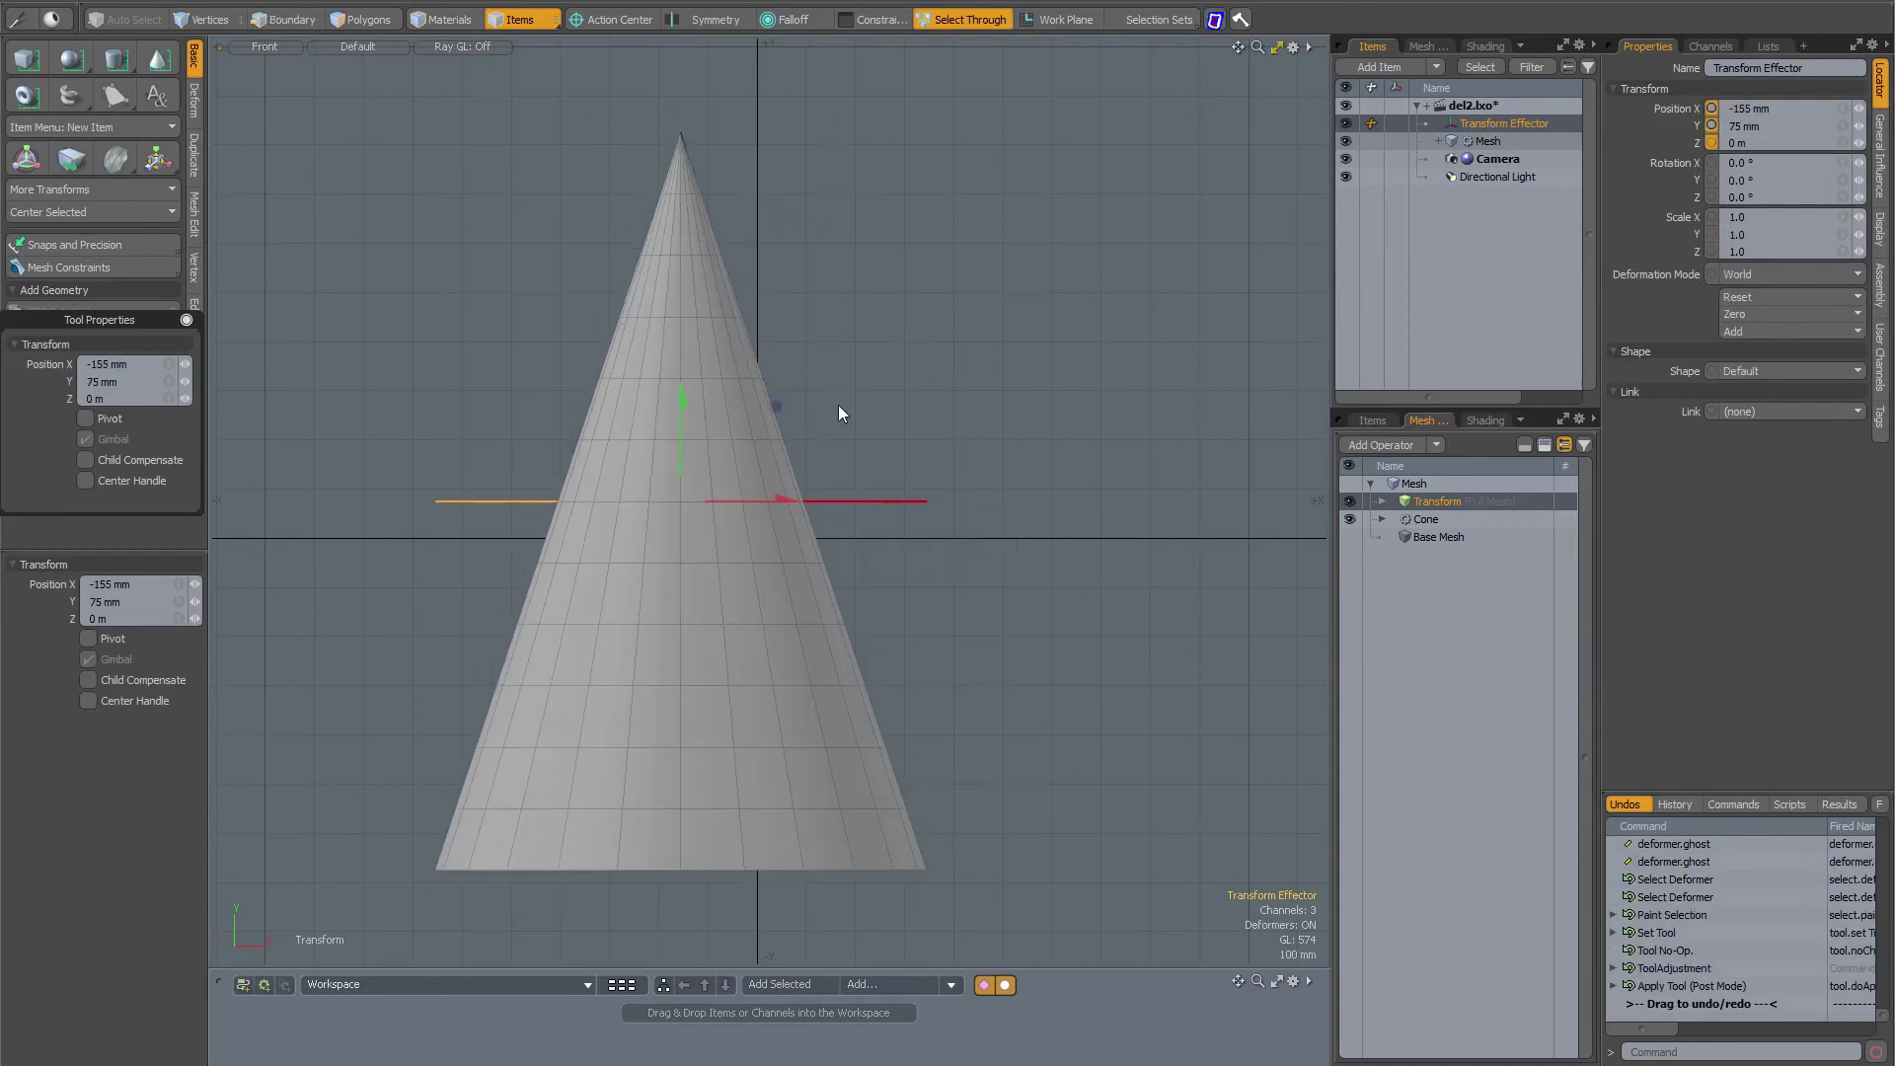
key(ctrl+z)
click(945, 413)
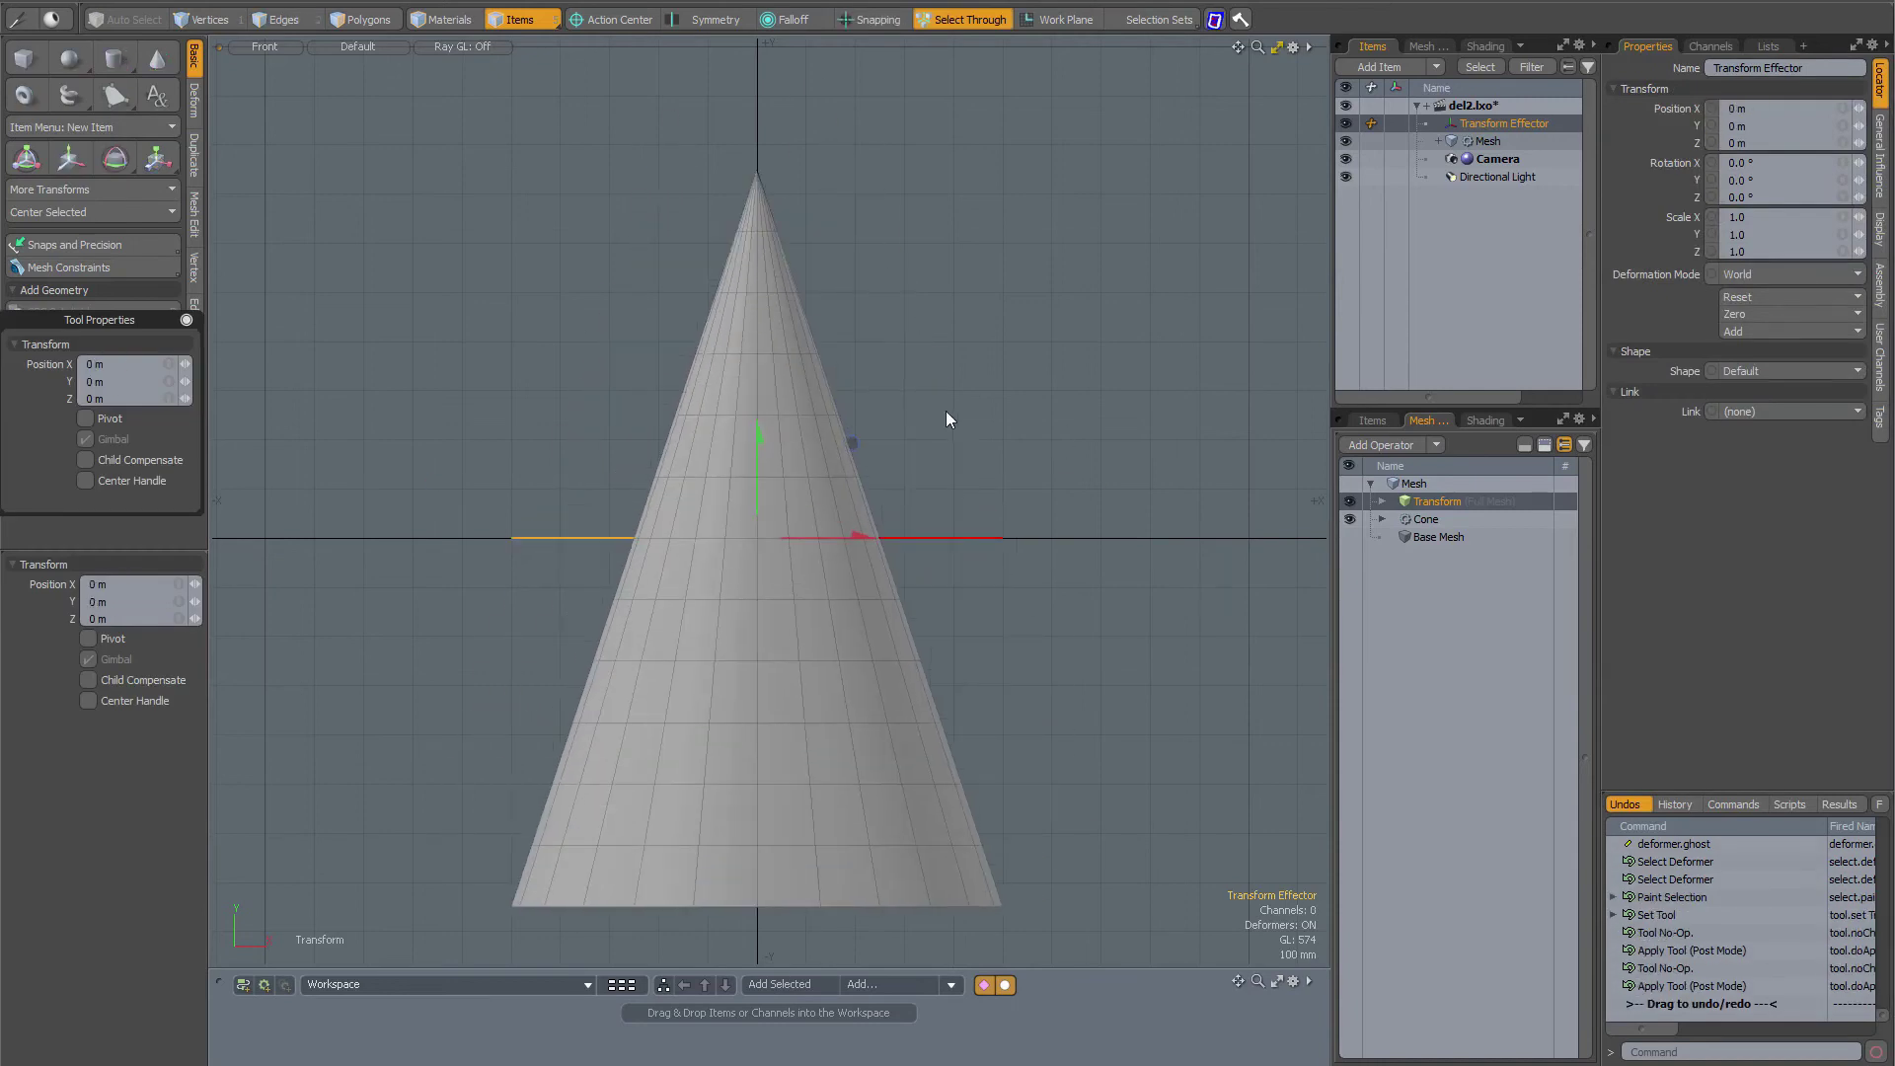
key(space)
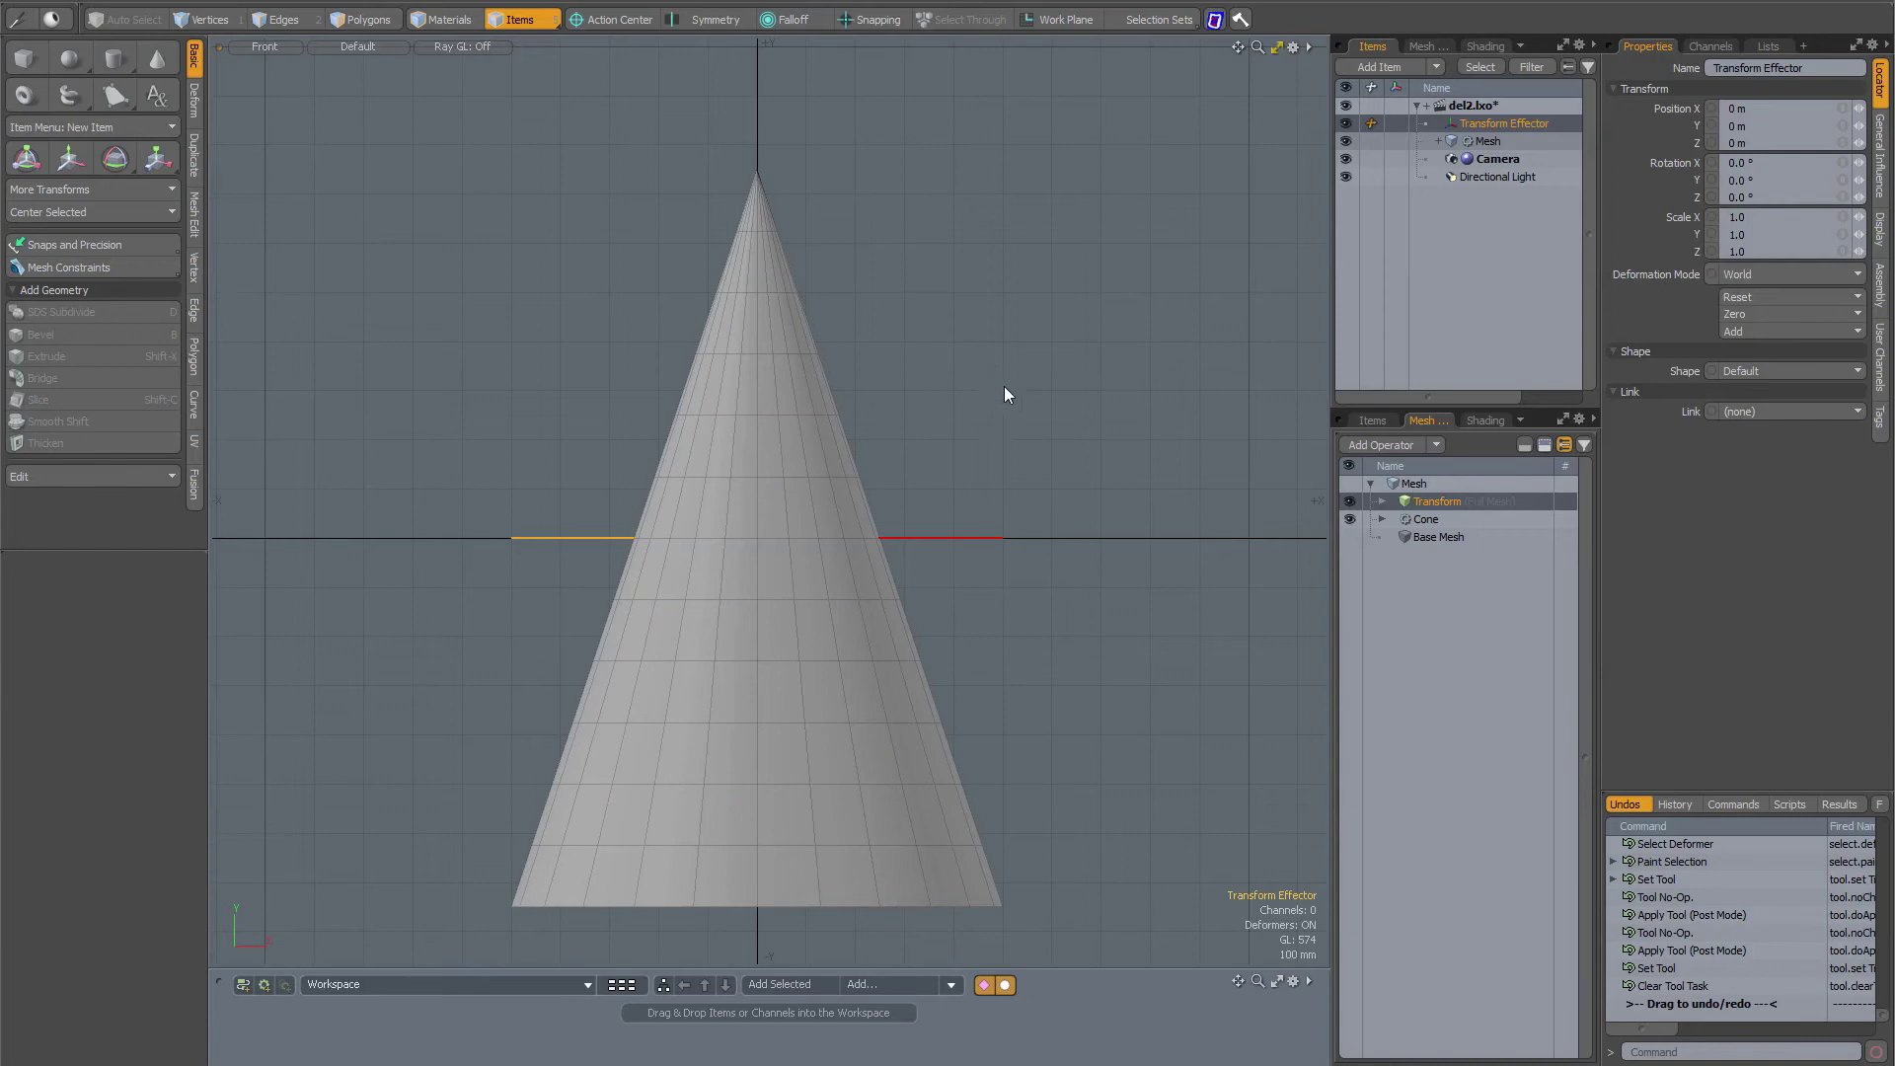
Add an Assign Selection Set operation above Cone, found by searching 'selec'.
click(1422, 520)
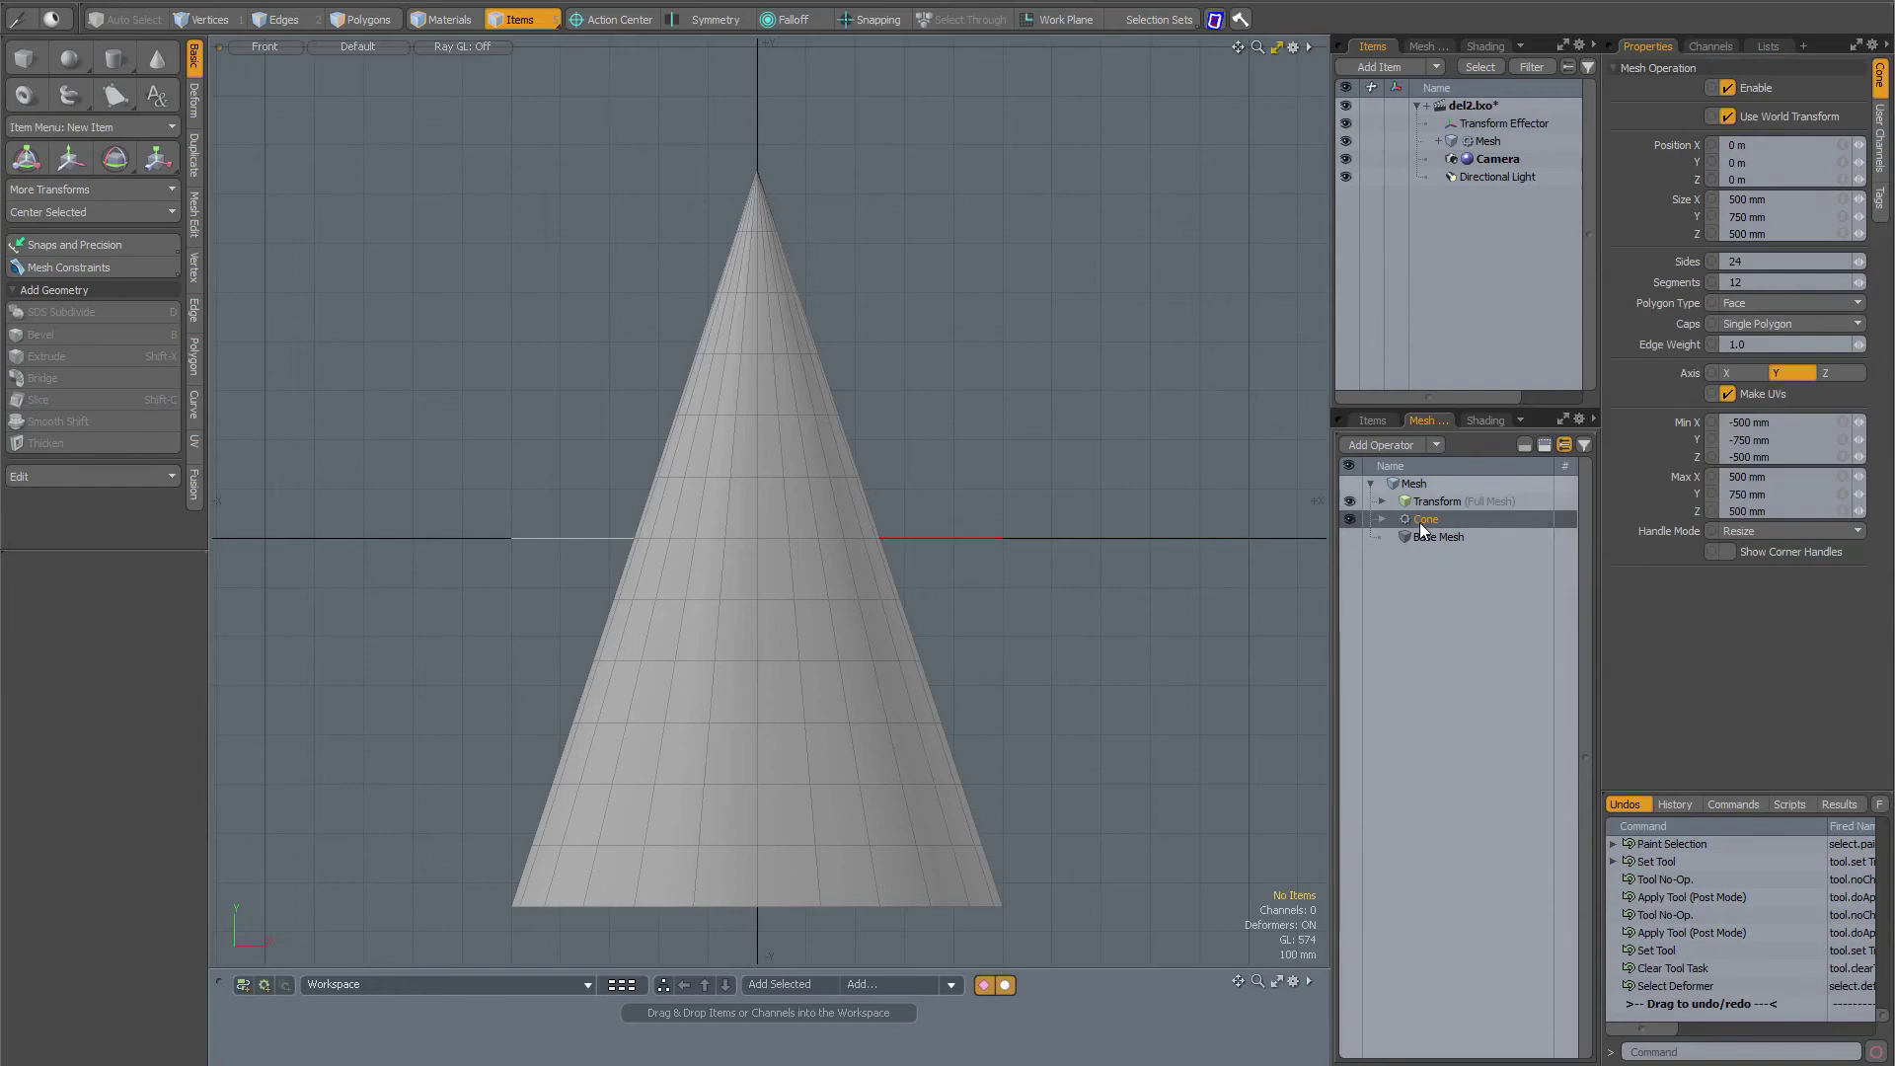
click(1388, 442)
text(selec)
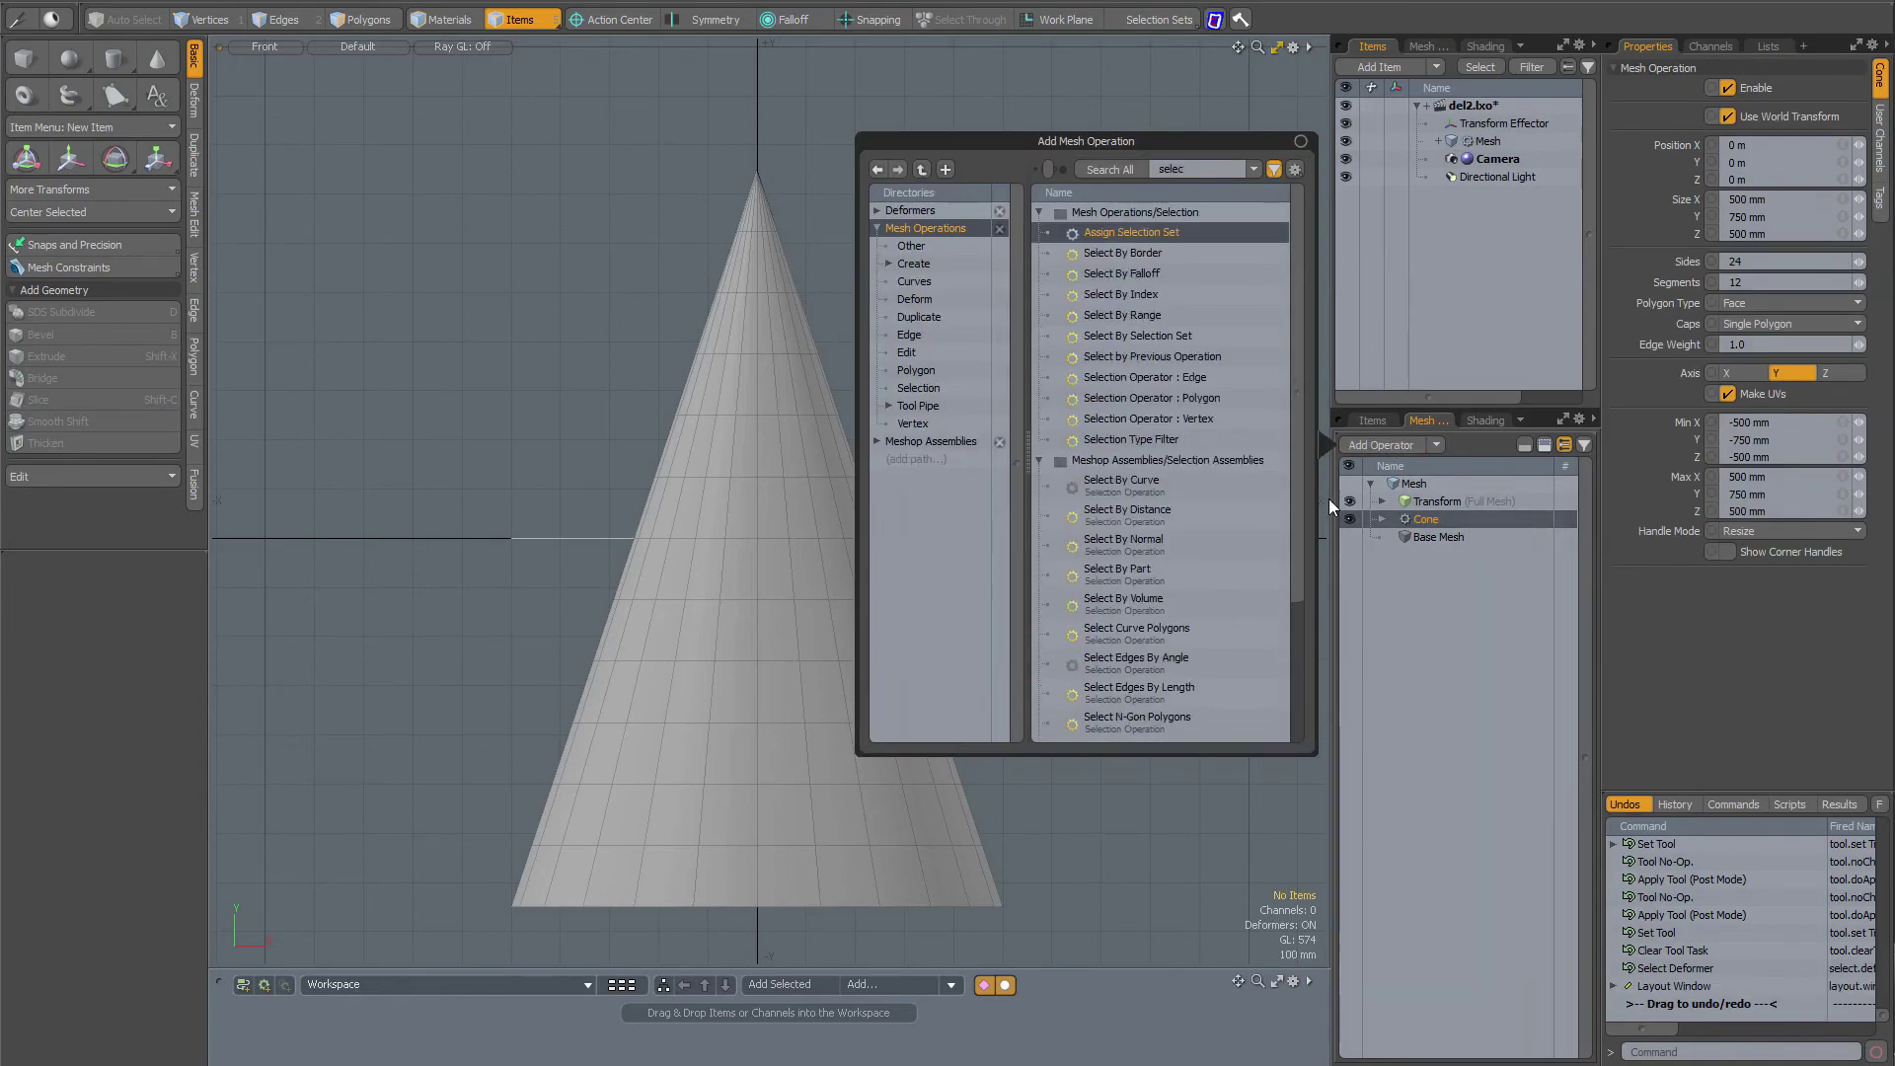
double_click(1147, 231)
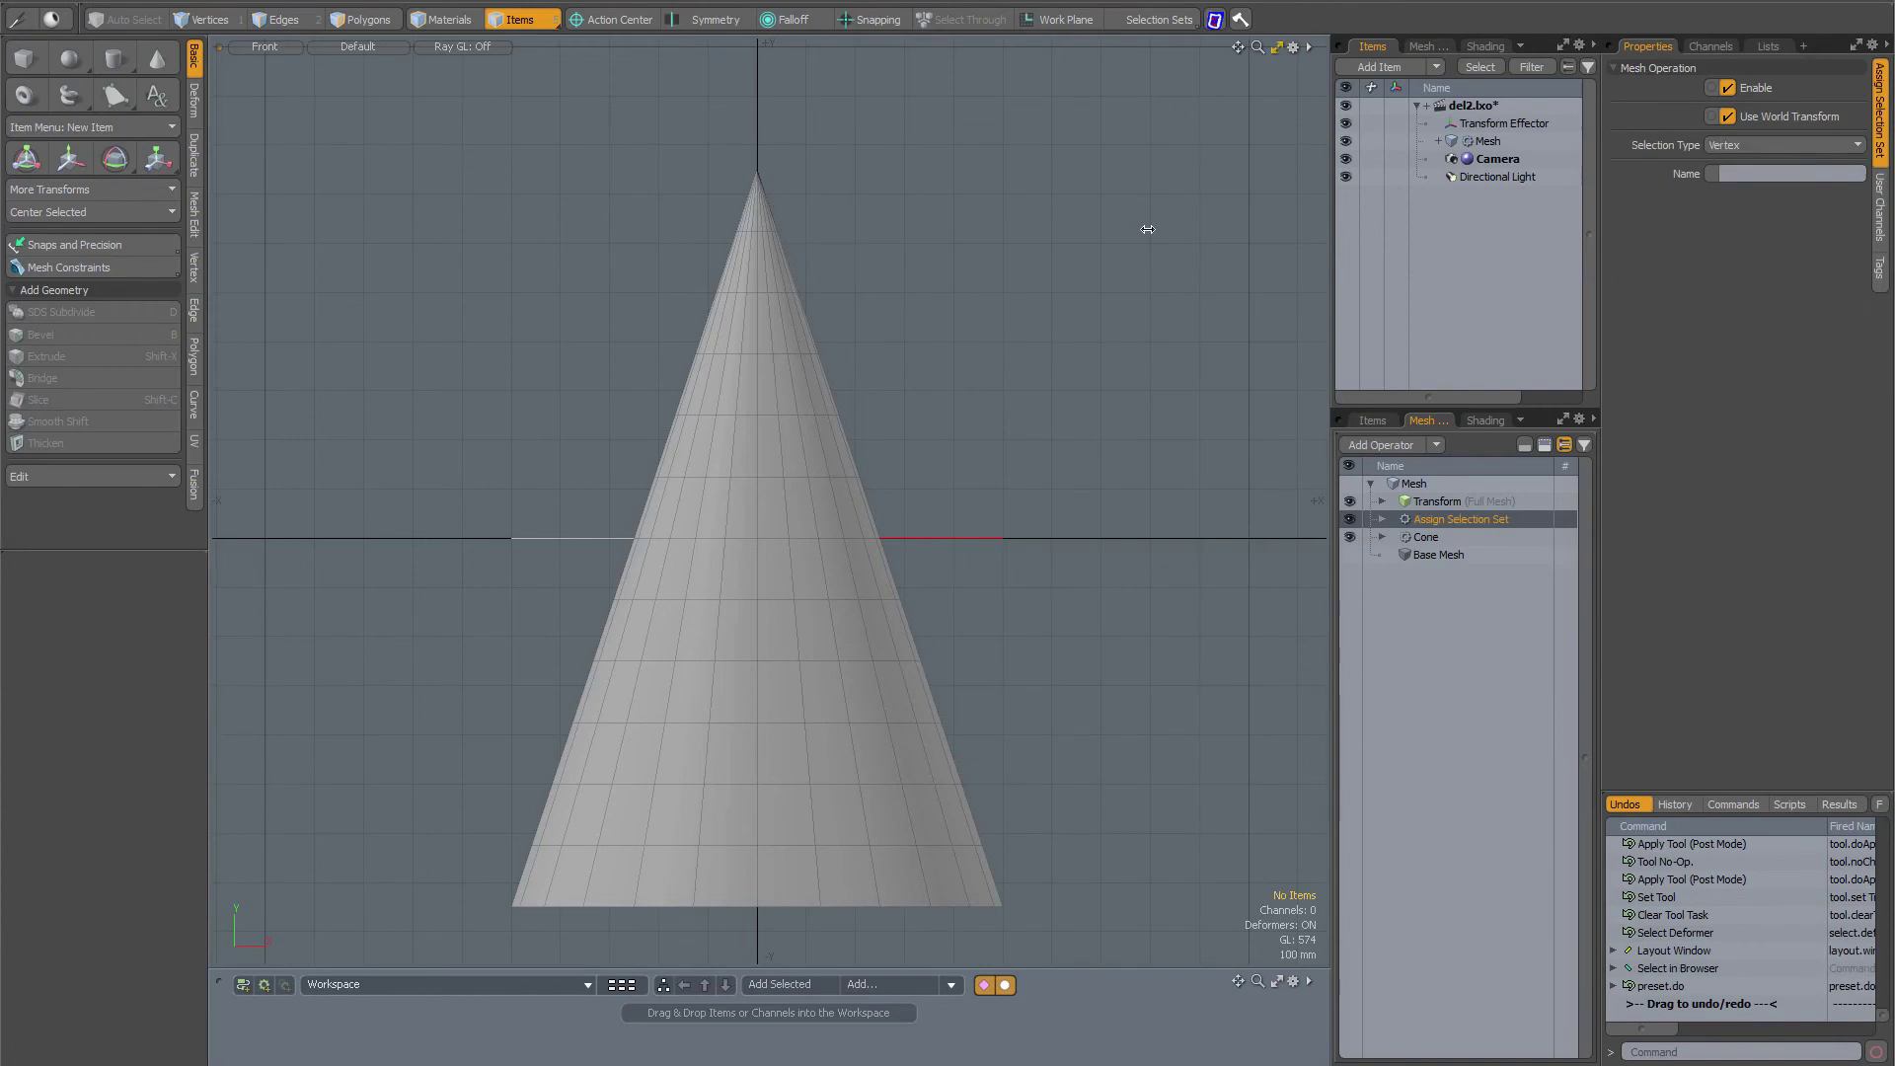
Add a Select By Index operation as the Assign Selection Set's input.
click(1381, 519)
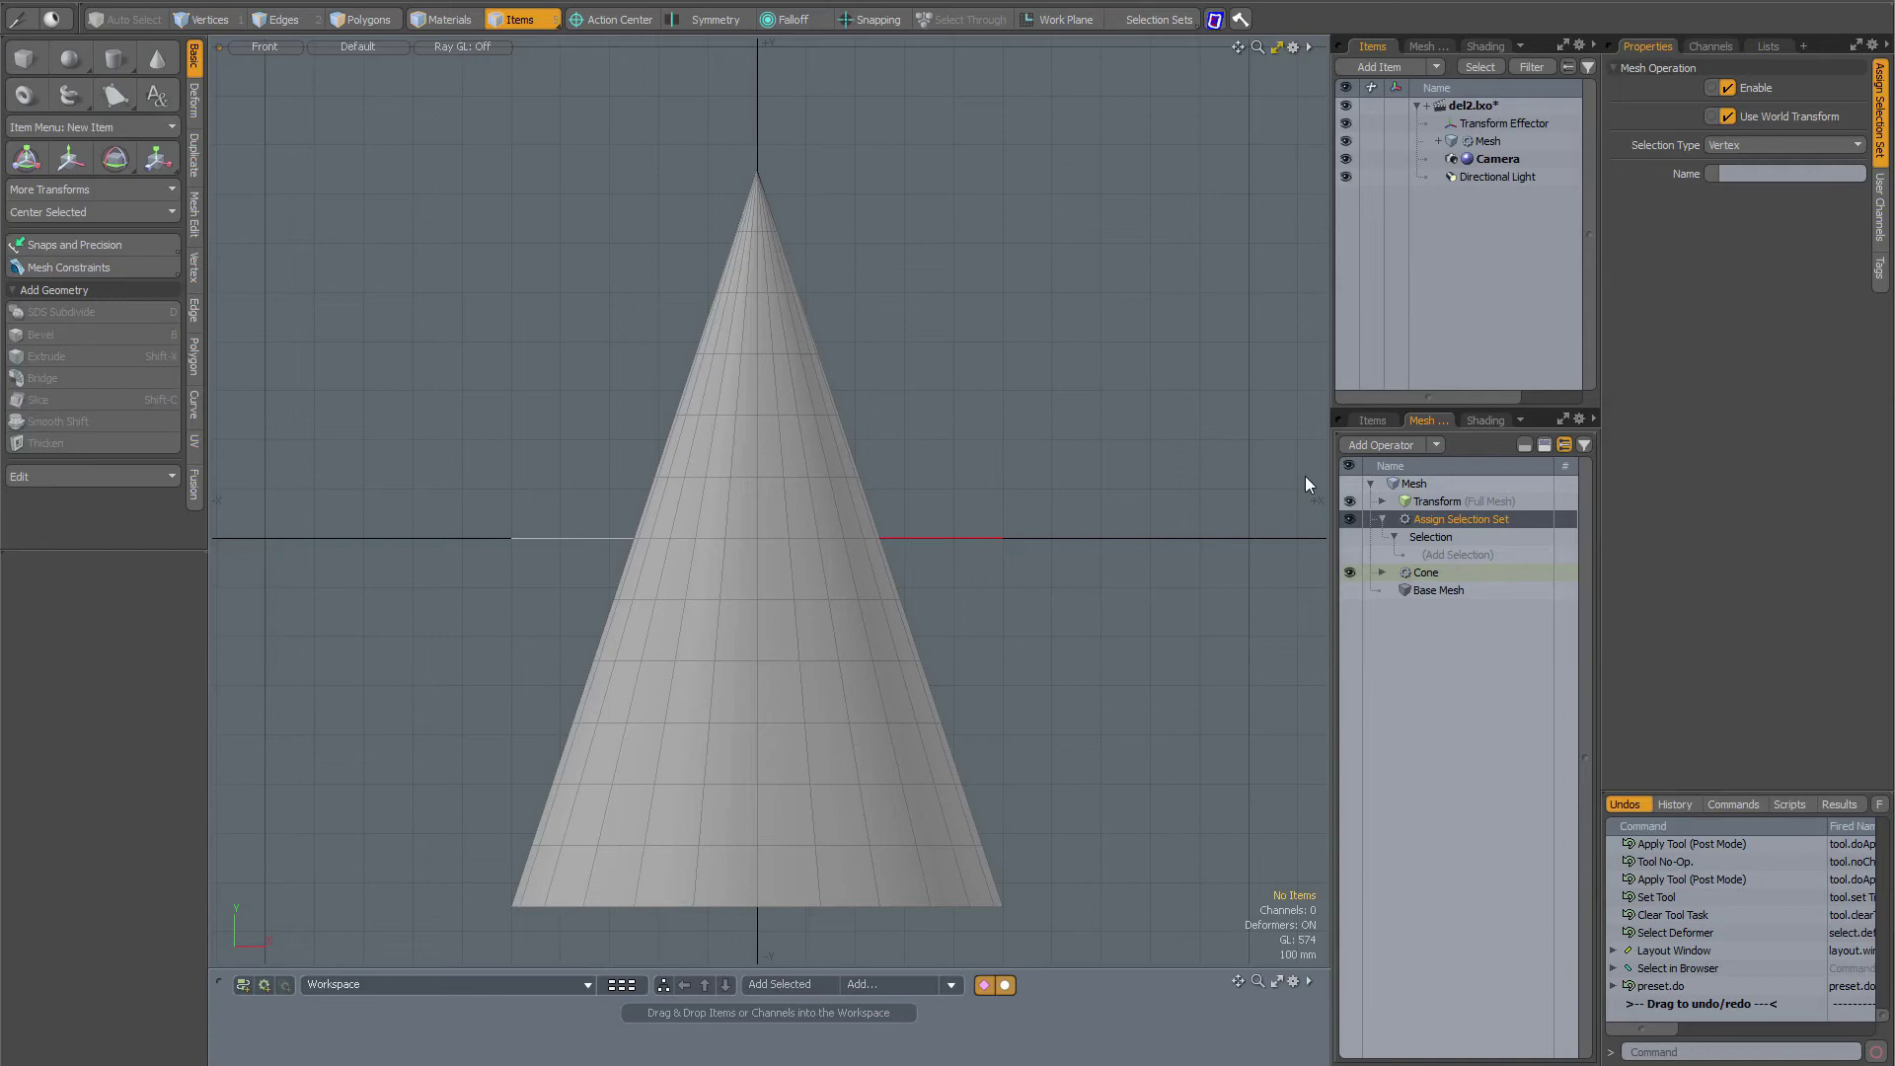
click(1453, 554)
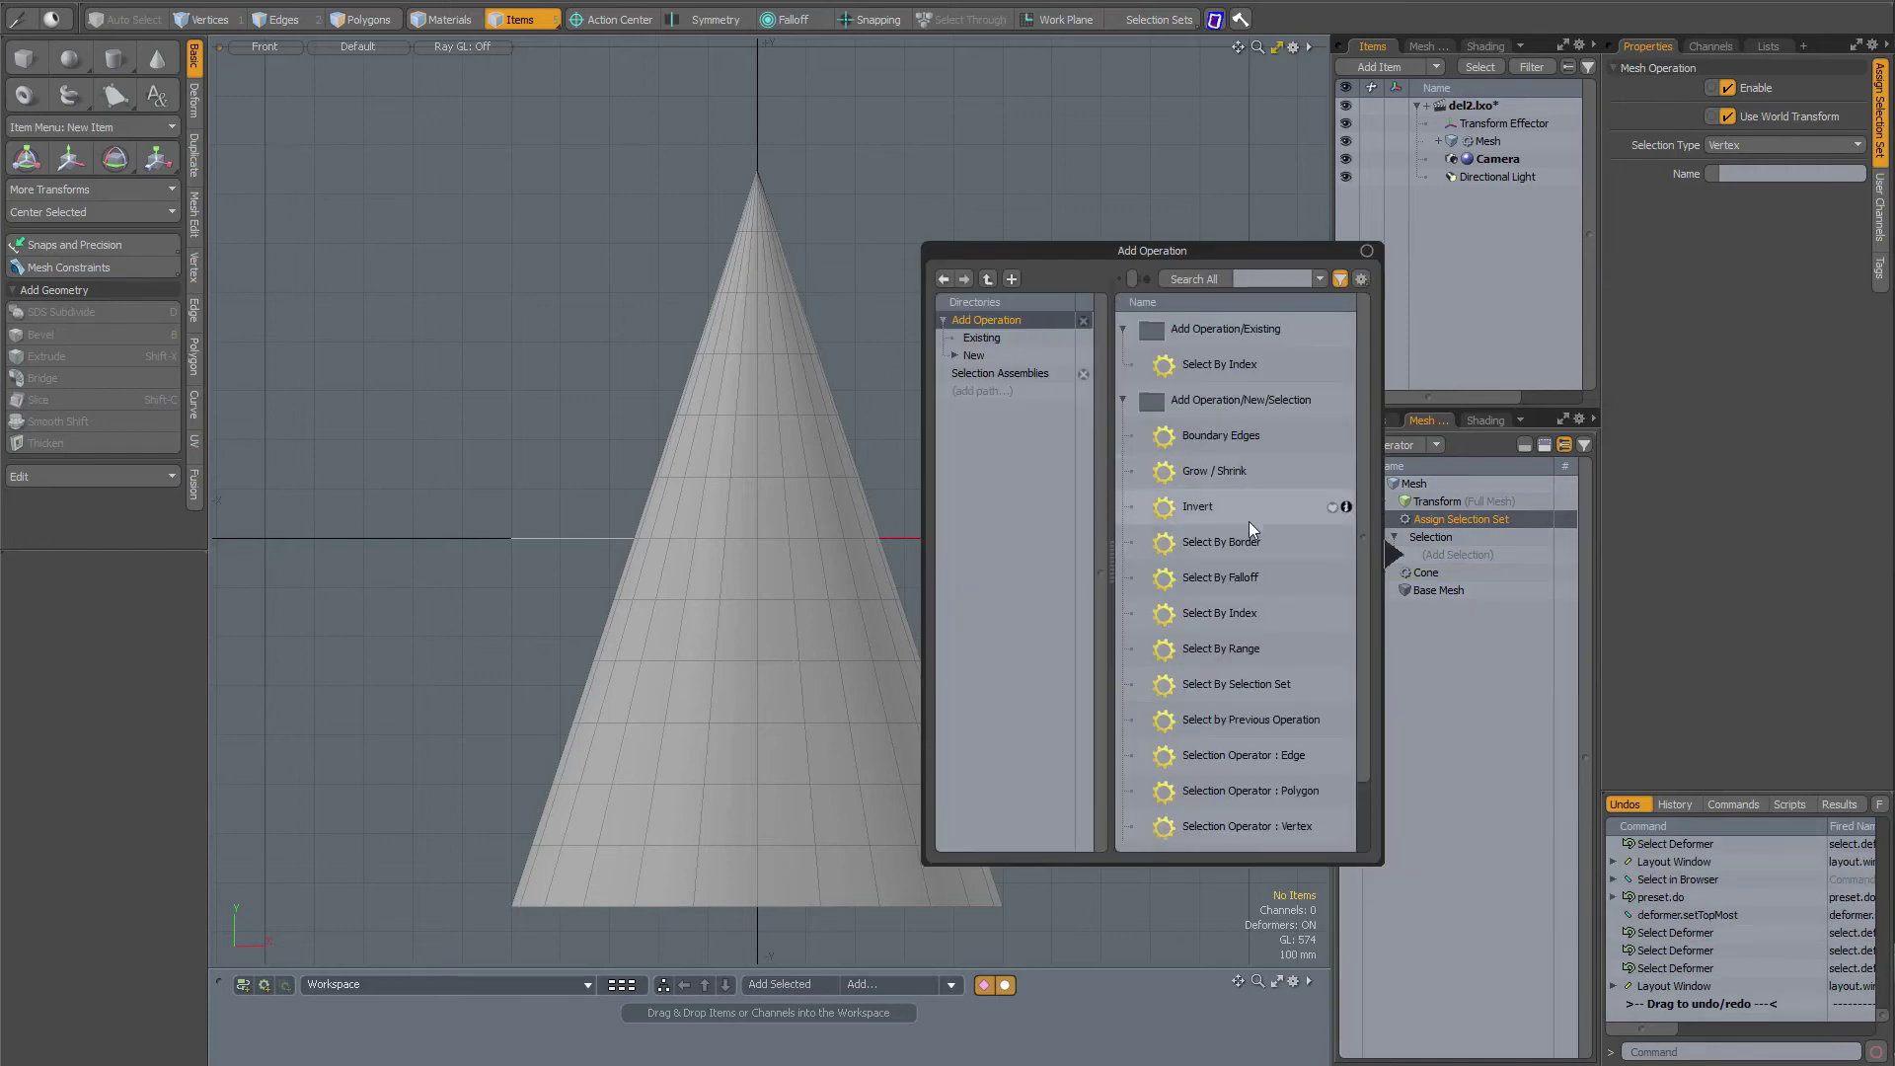
double_click(1231, 606)
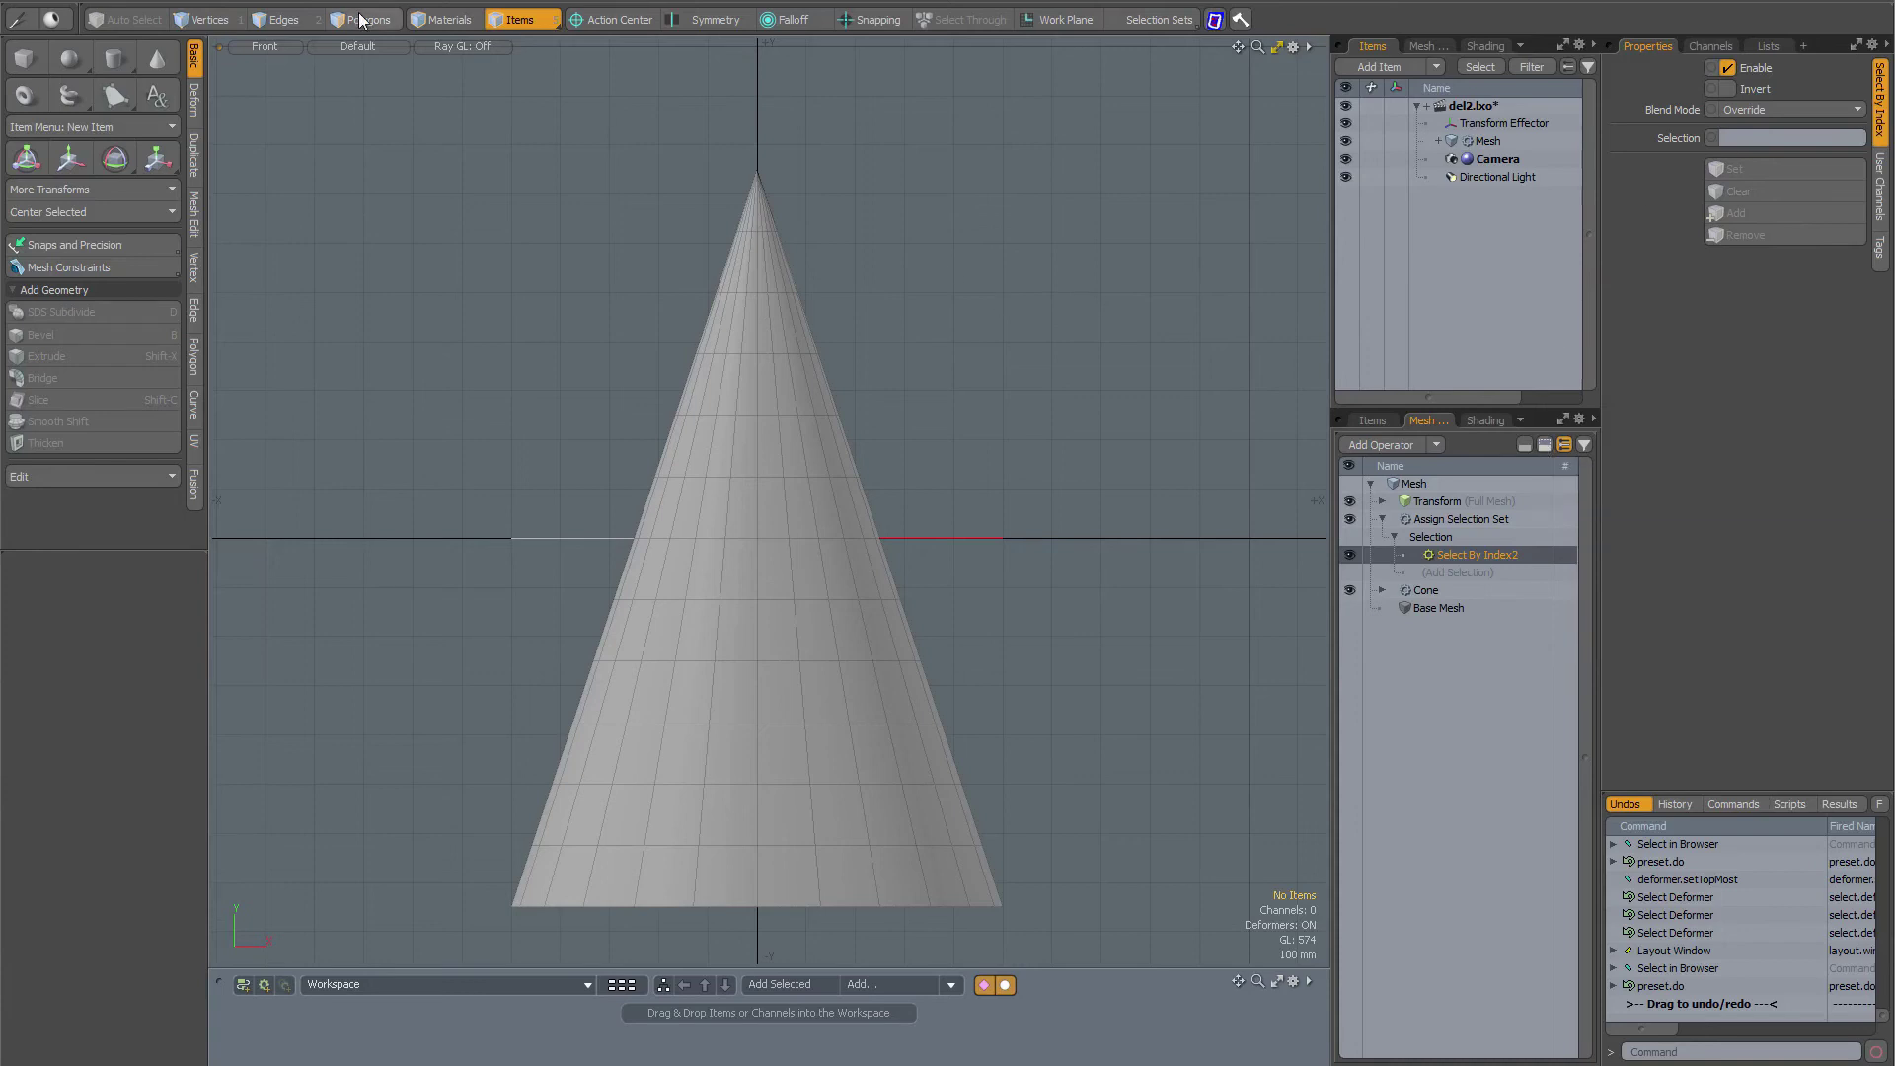
Store the 72 tip polygons in Select By Index as indices 217-288, then return to Items mode.
mouse_move(613, 104)
right_down()
mouse_move(728, 283)
mouse_move(868, 385)
right_up()
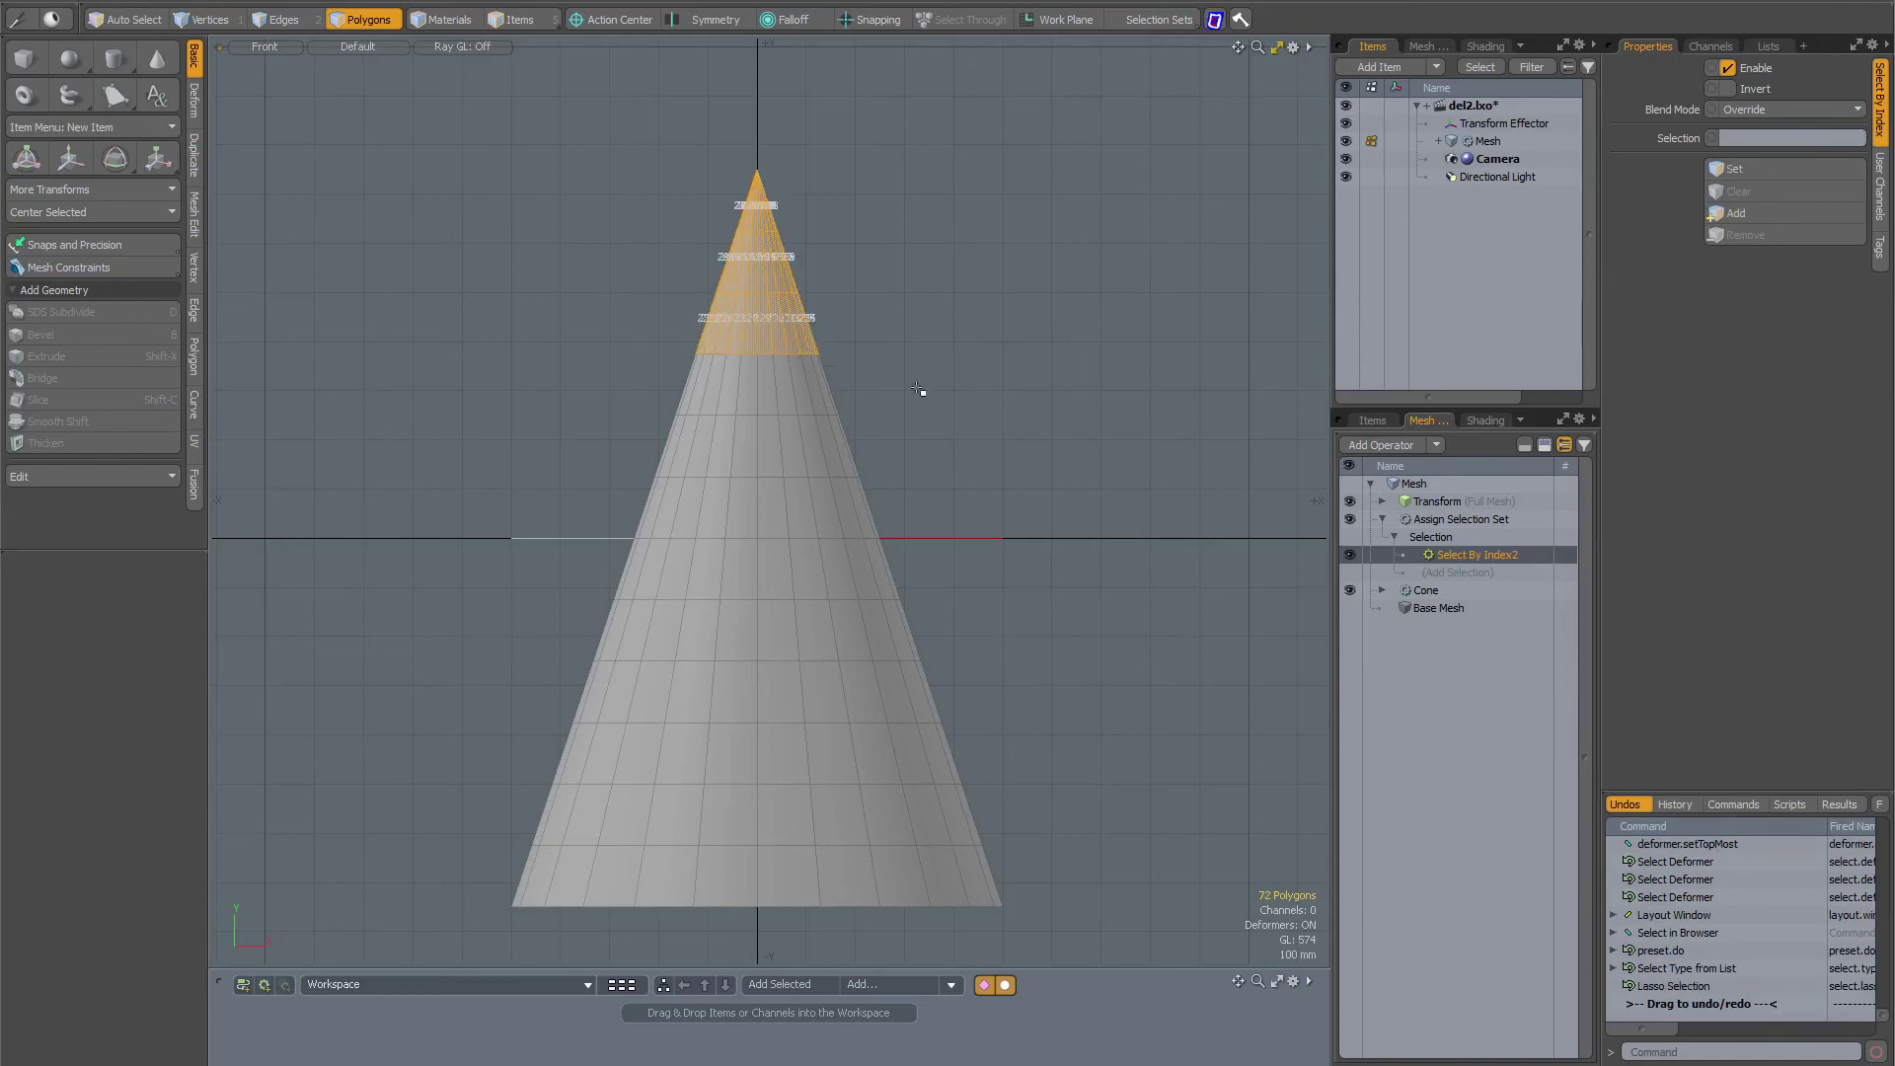
click(1786, 168)
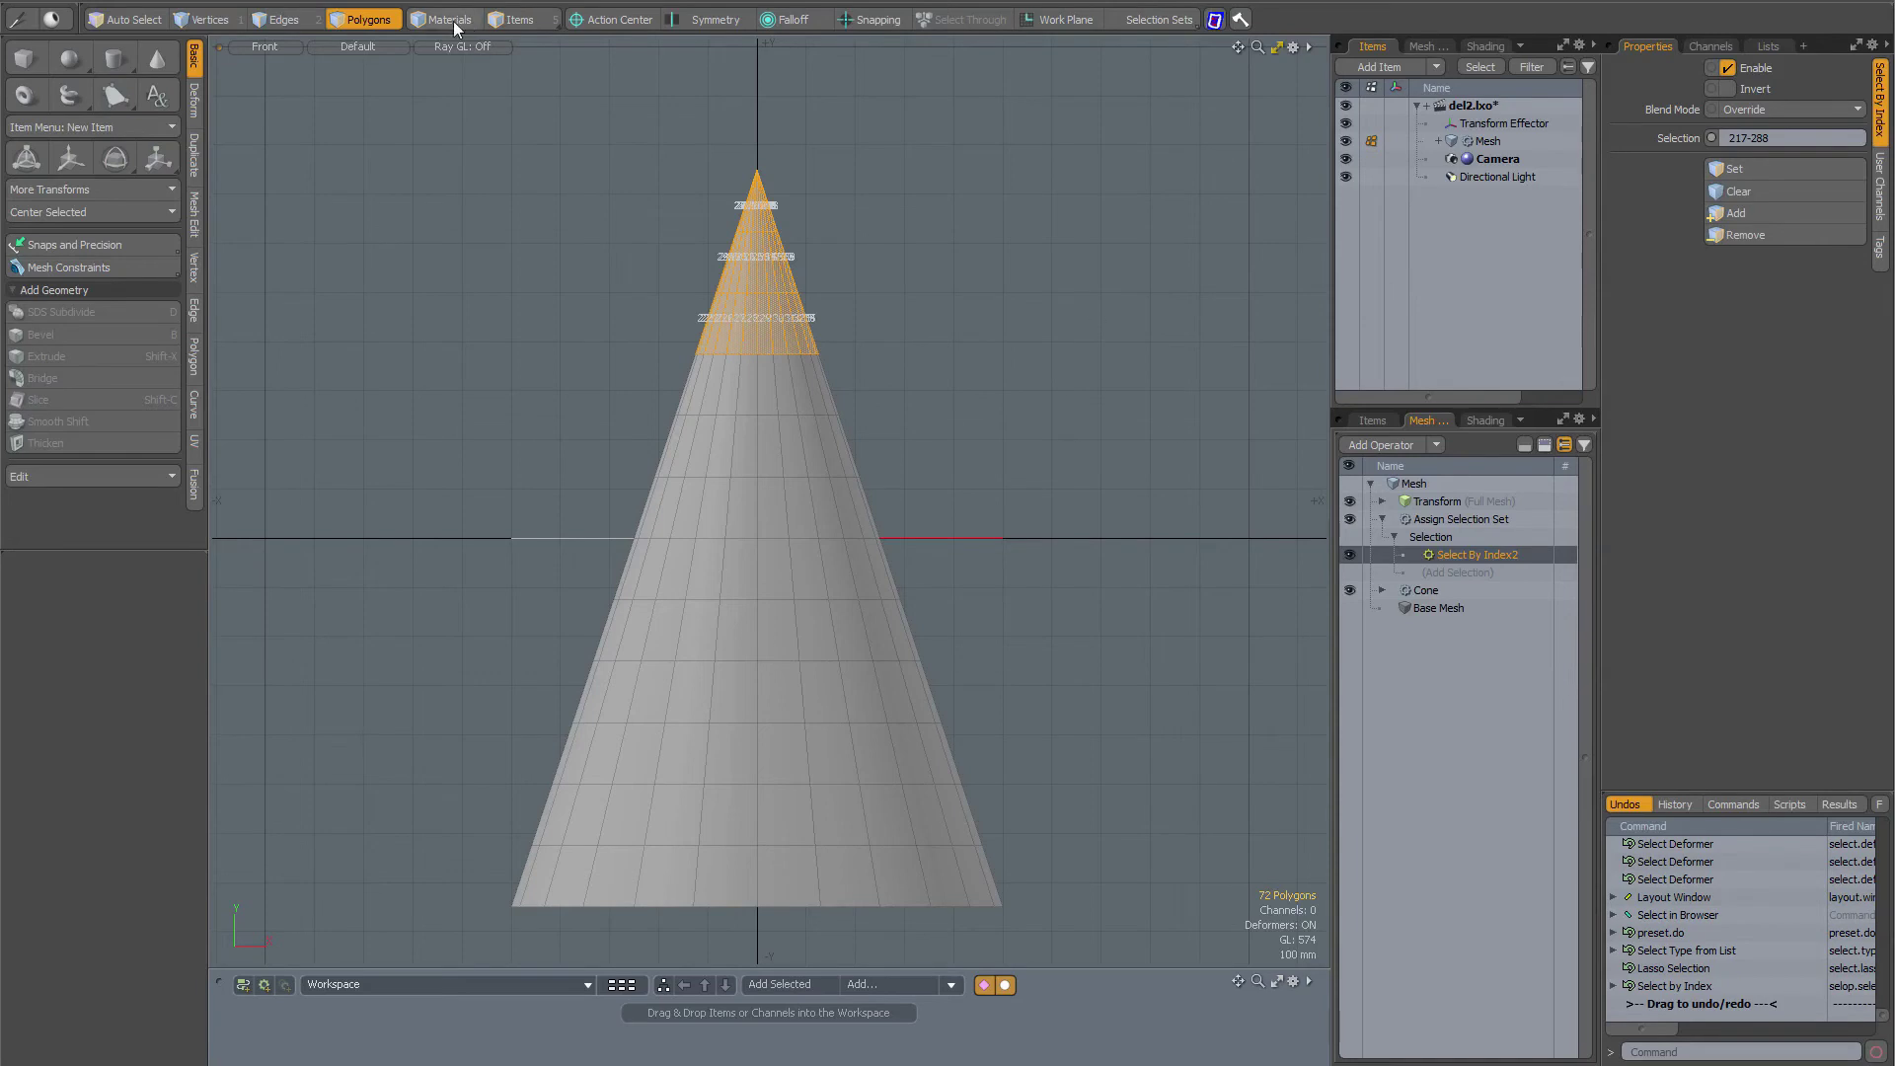
click(507, 17)
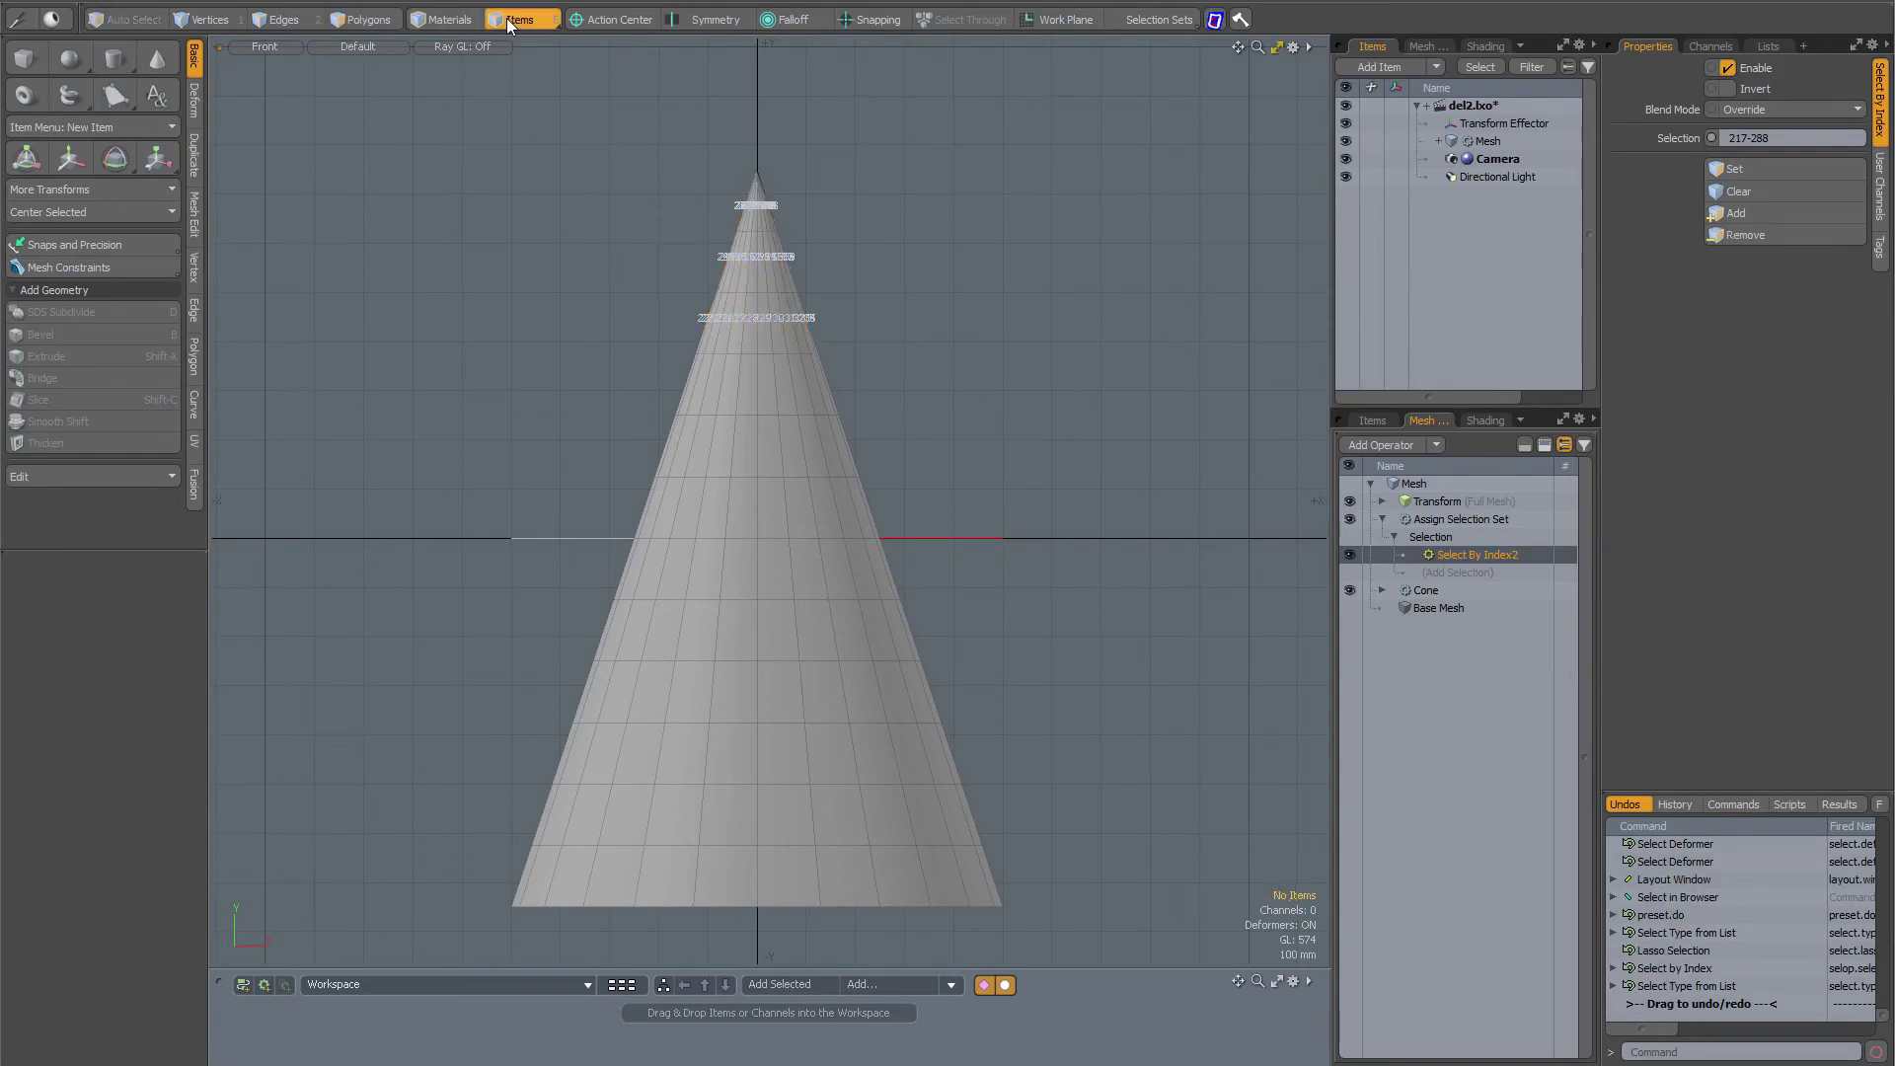
Test-move the Transform Effector up and right, then undo the move.
click(976, 542)
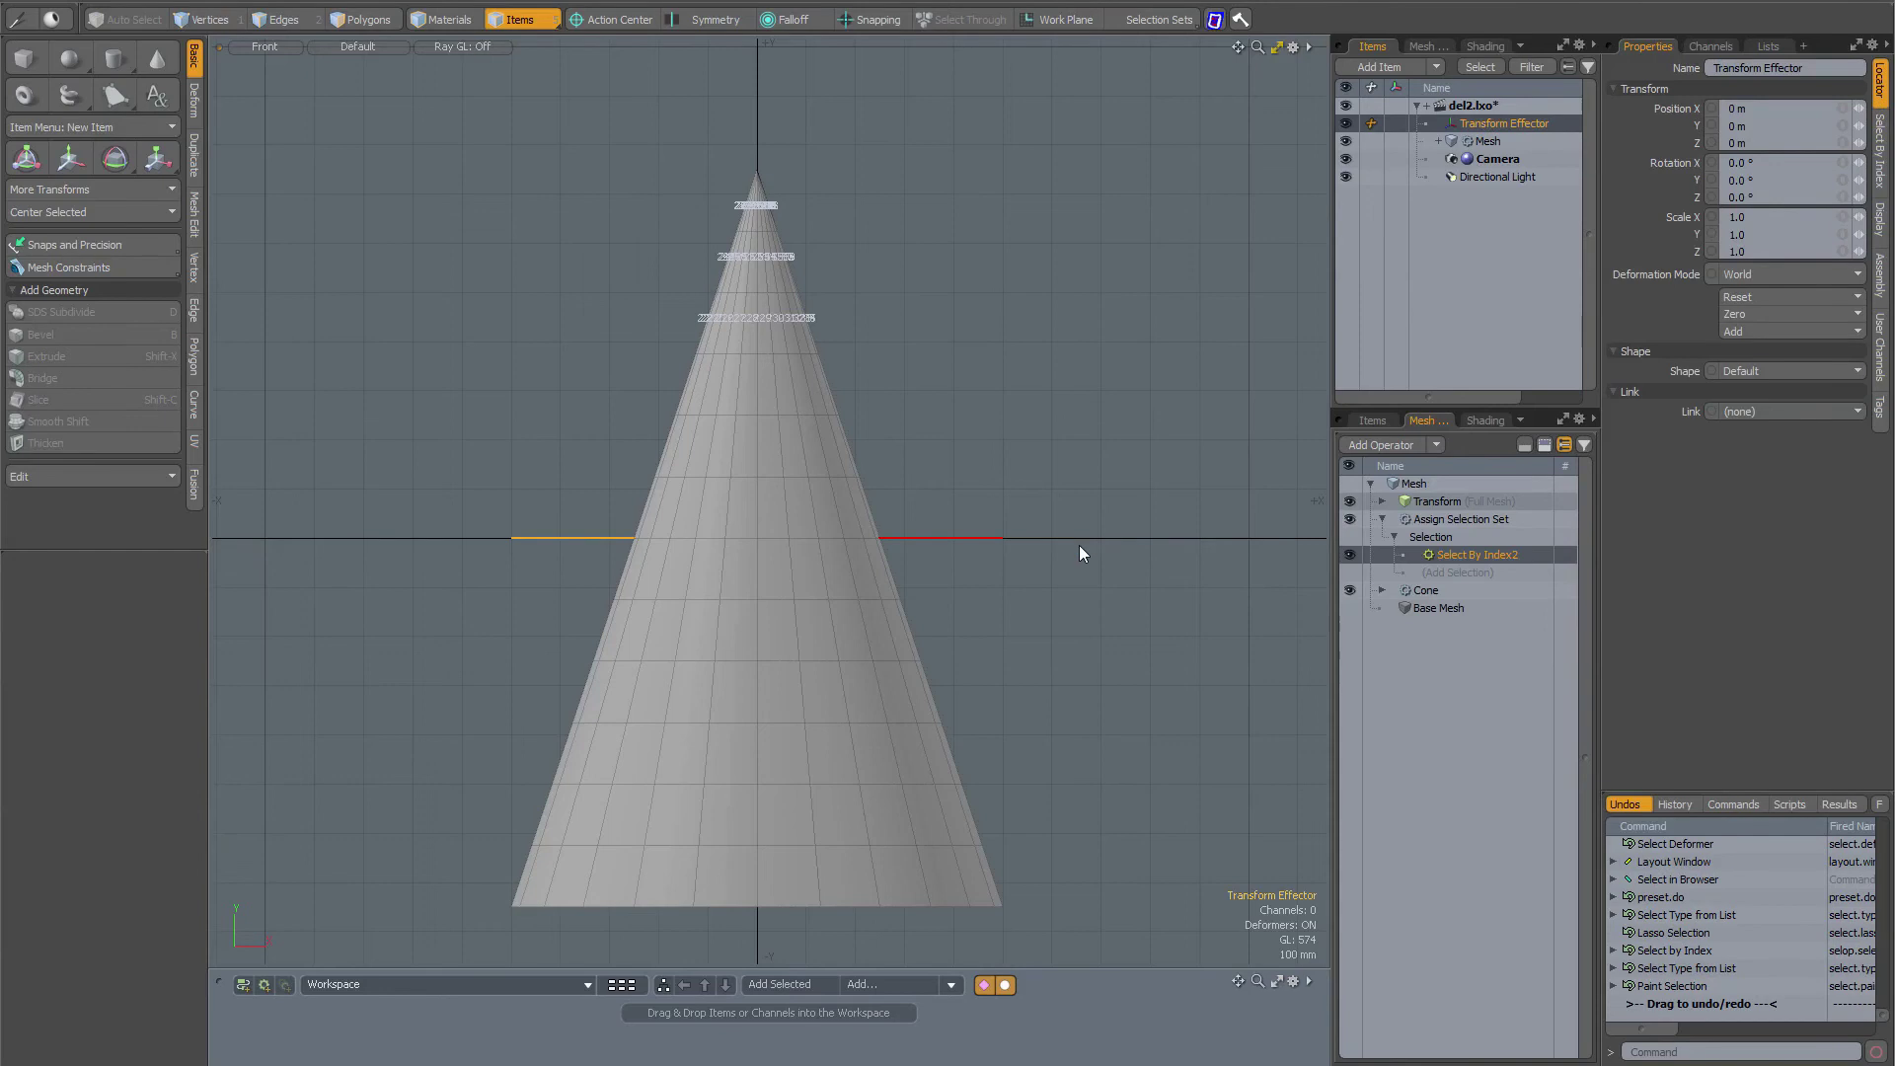
key(w)
drag(862, 447, 904, 384)
key(ctrl+z)
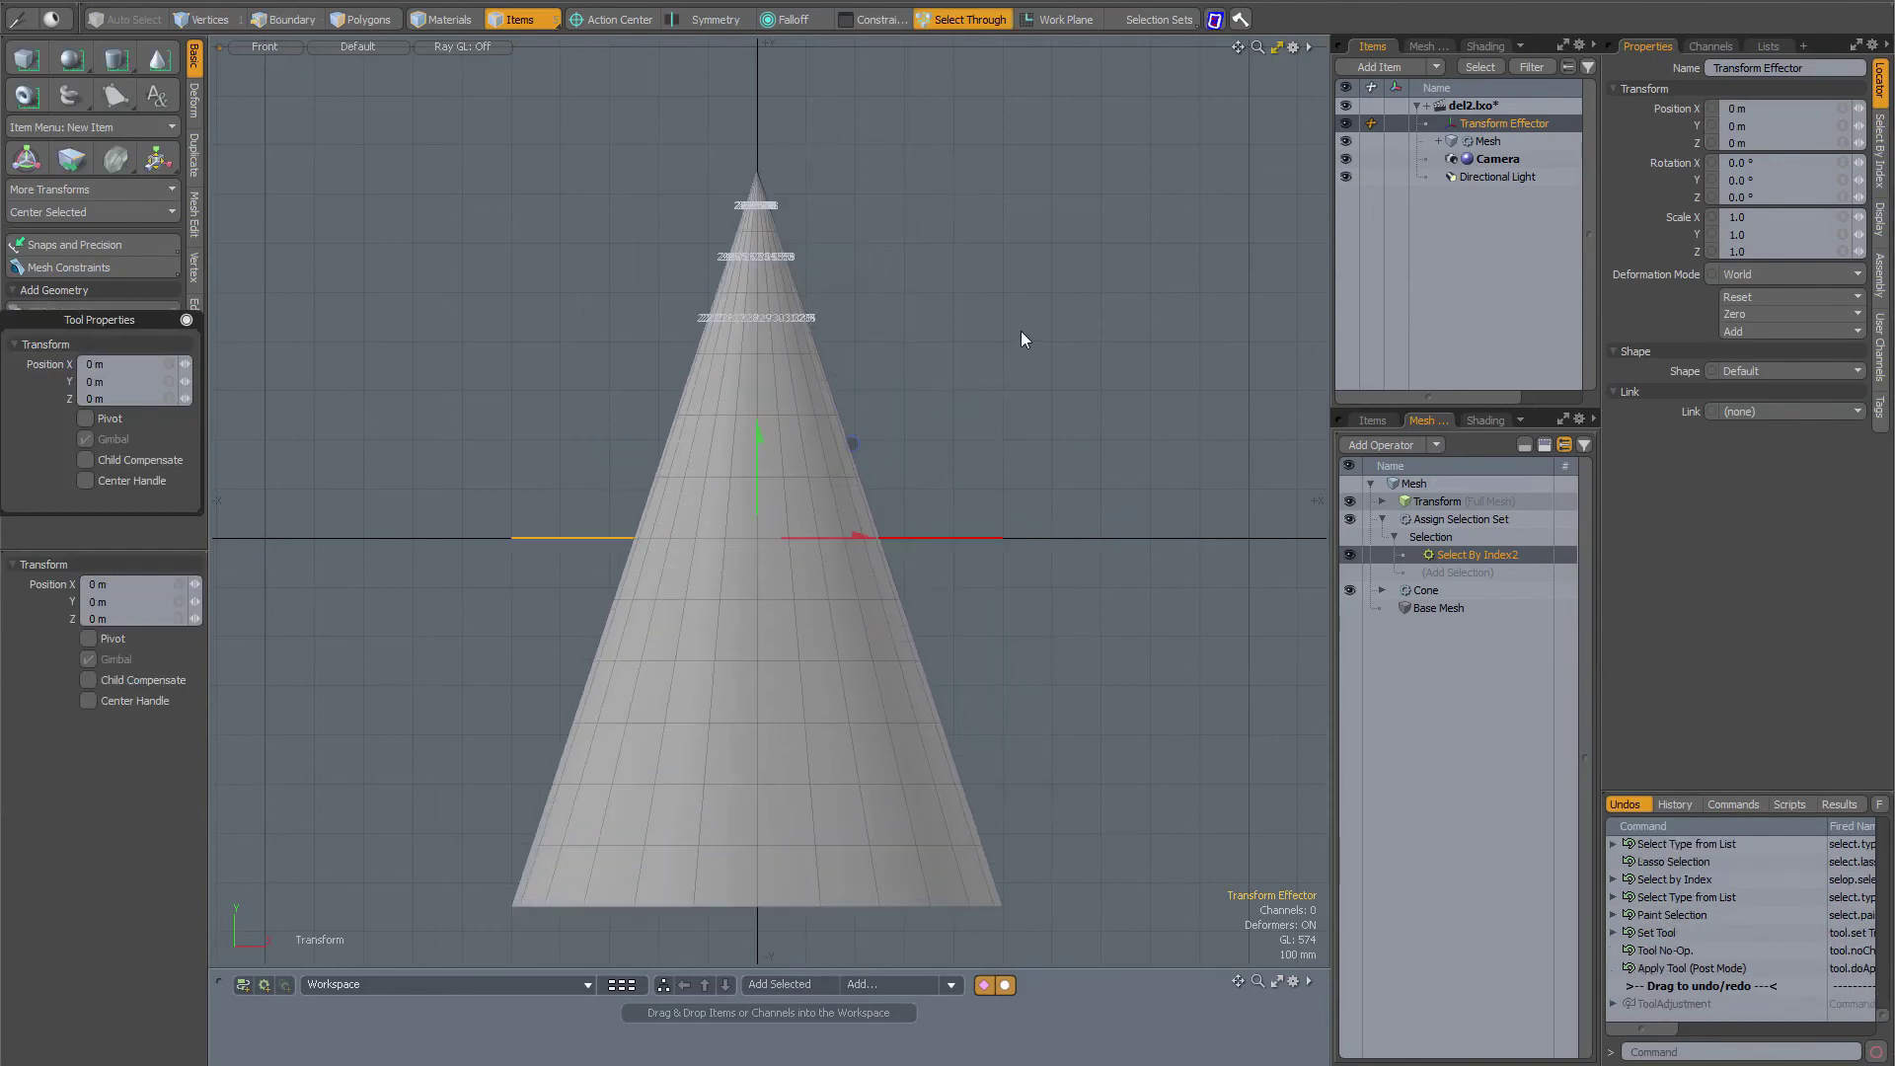
key(space)
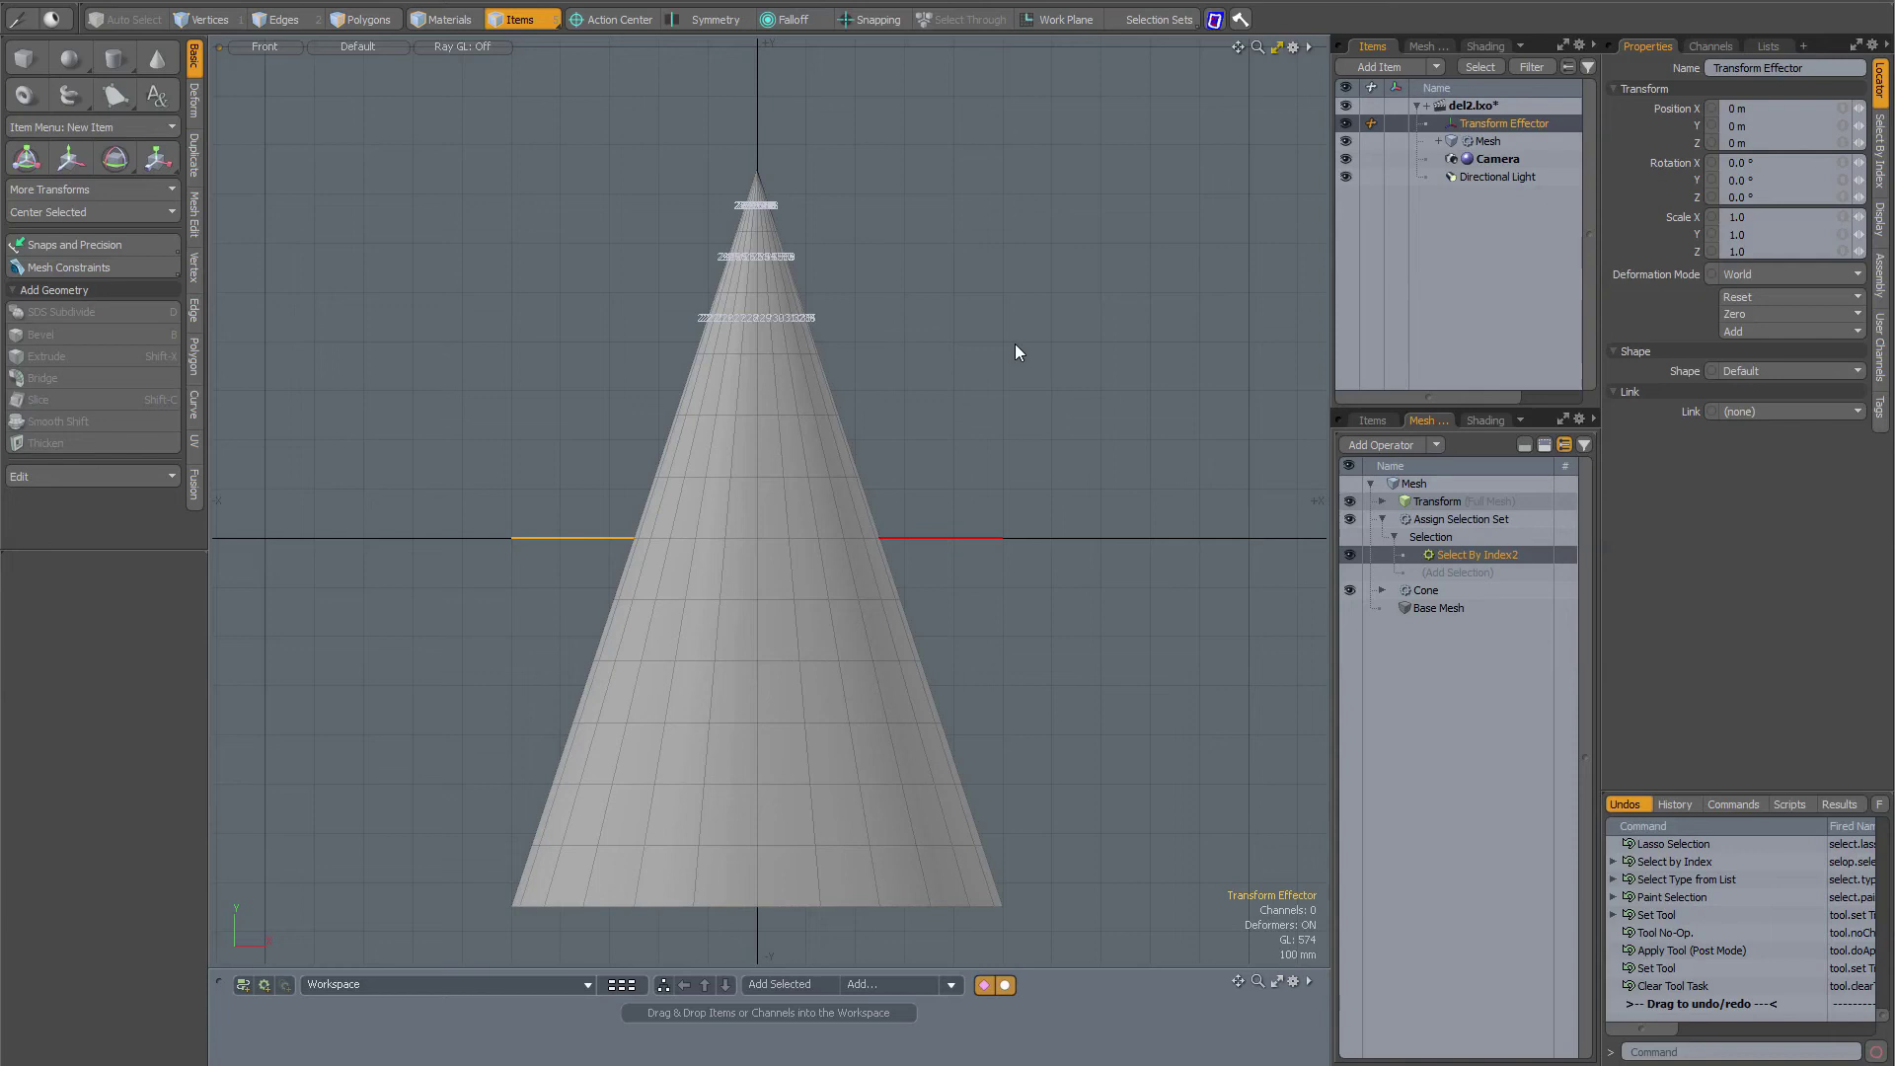
Set the Transform deformer's Deform Influence Type to Polygon Selection Set.
click(1429, 502)
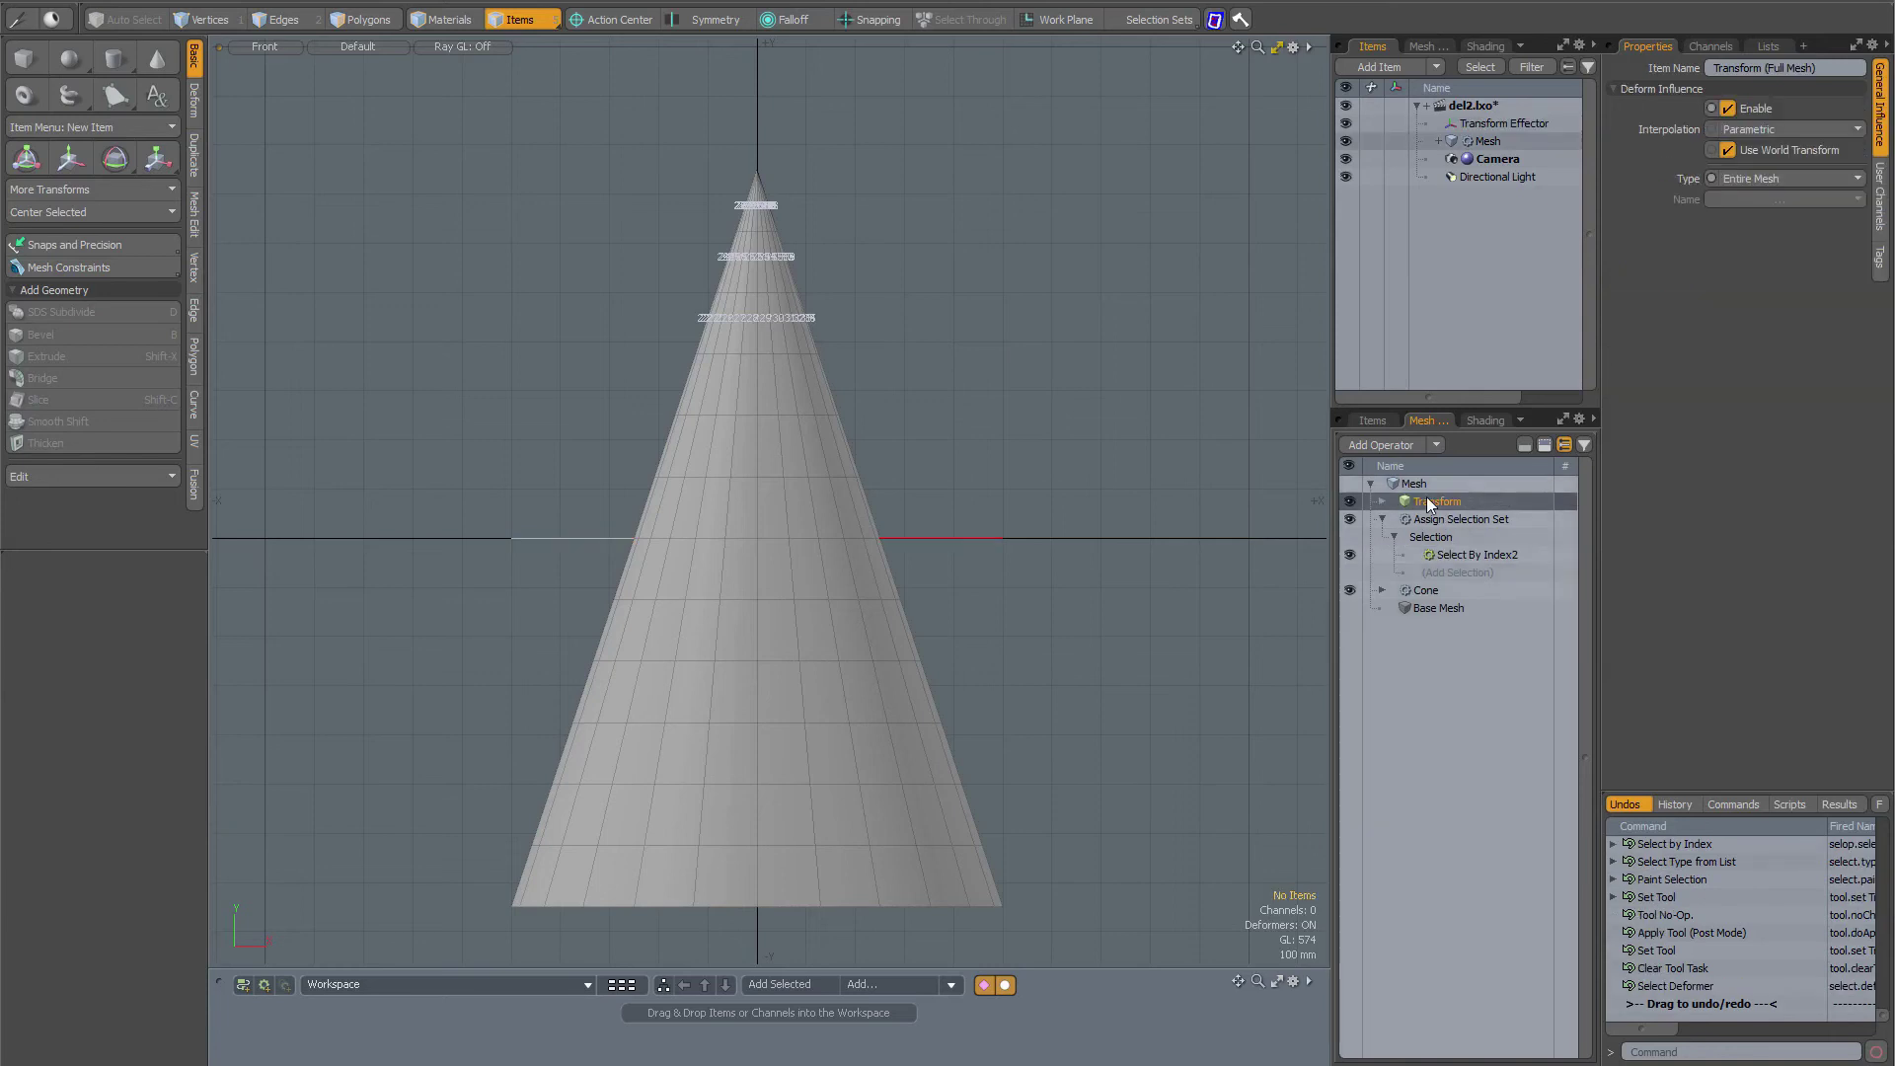
click(1777, 180)
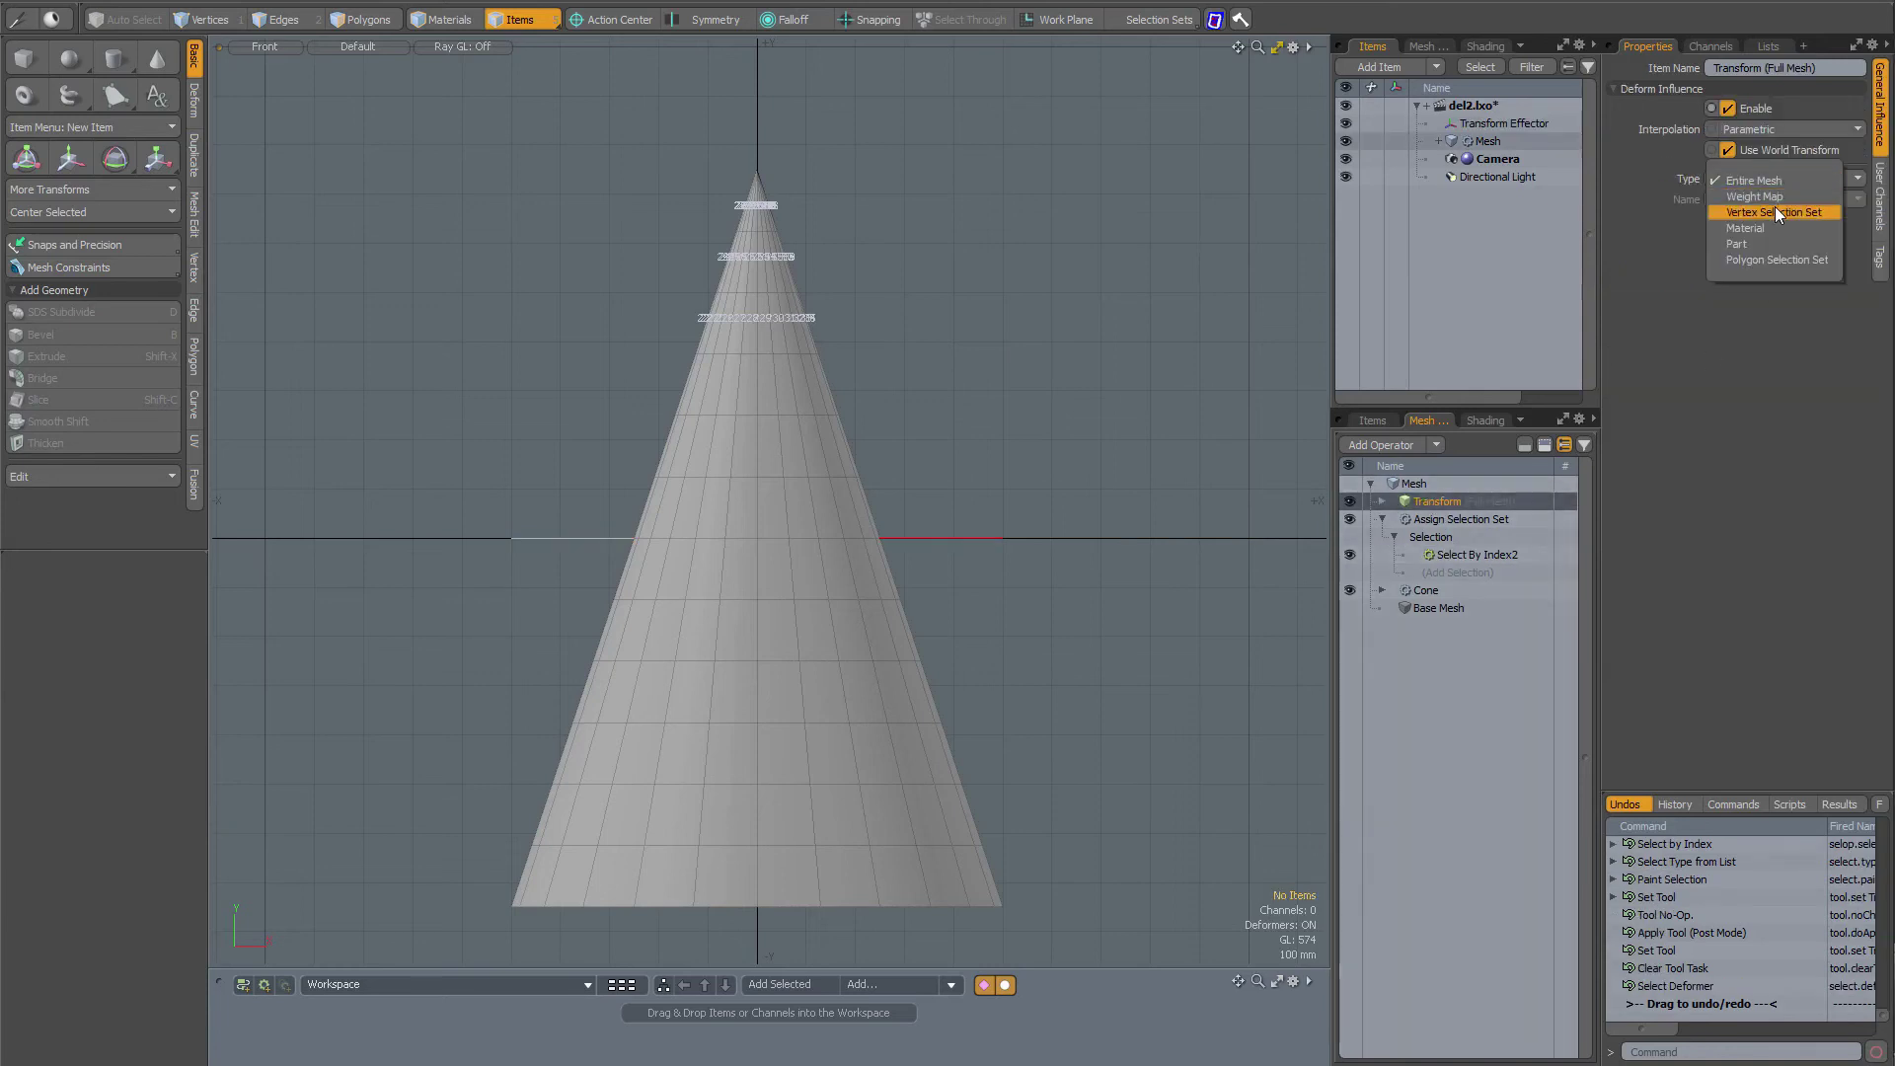
click(1776, 259)
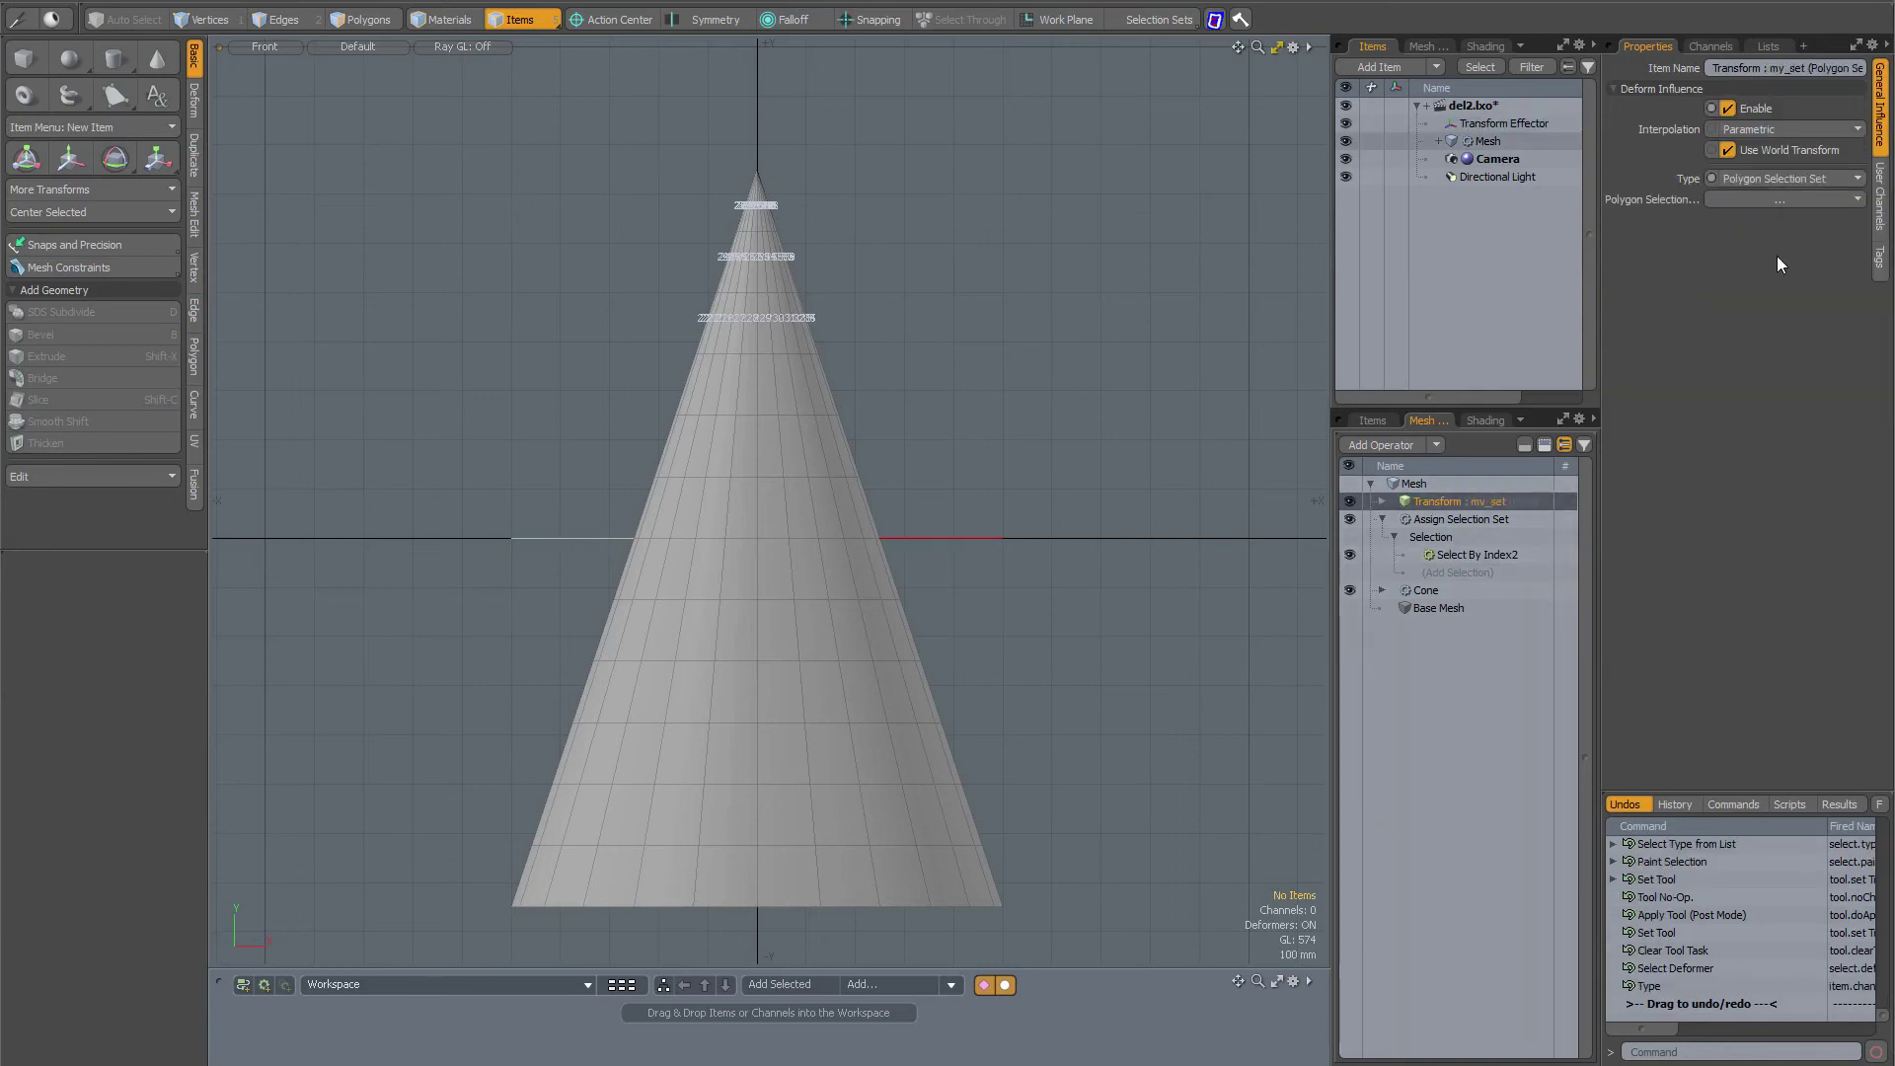
click(1767, 200)
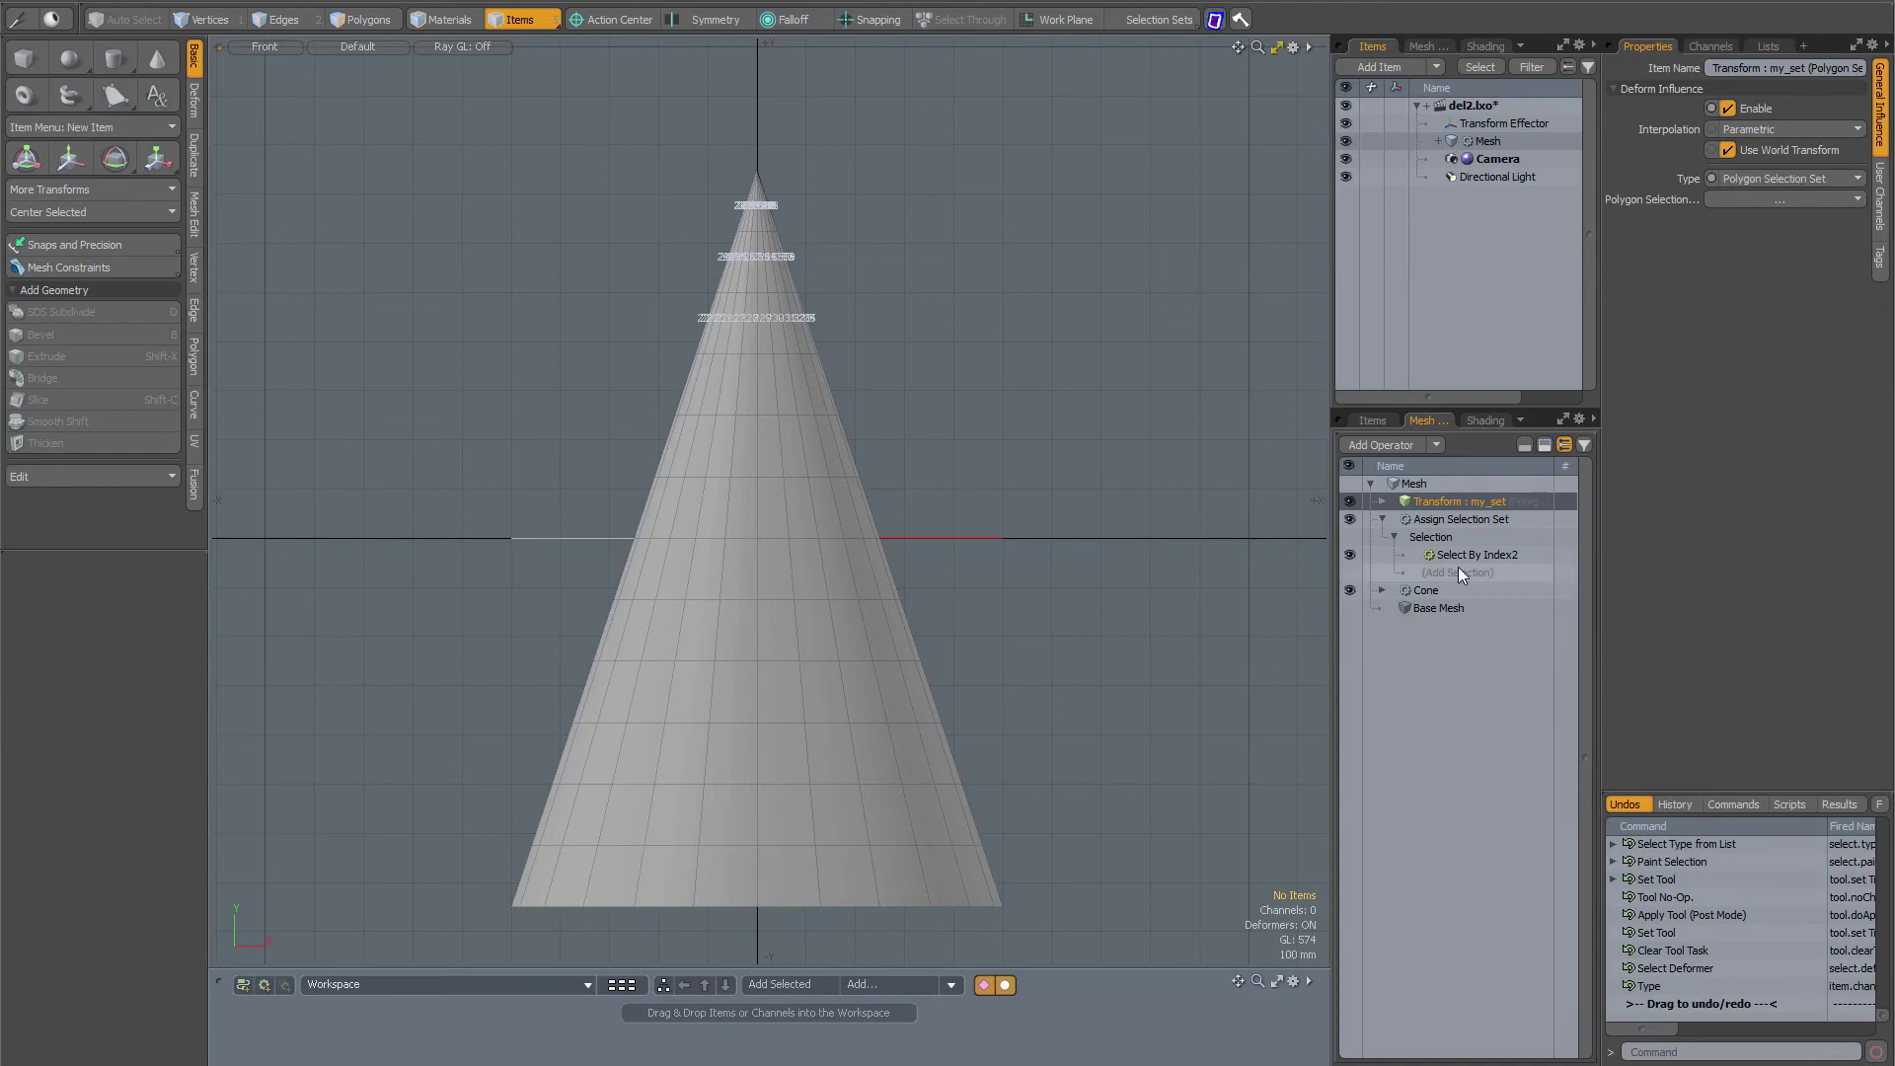
click(1440, 518)
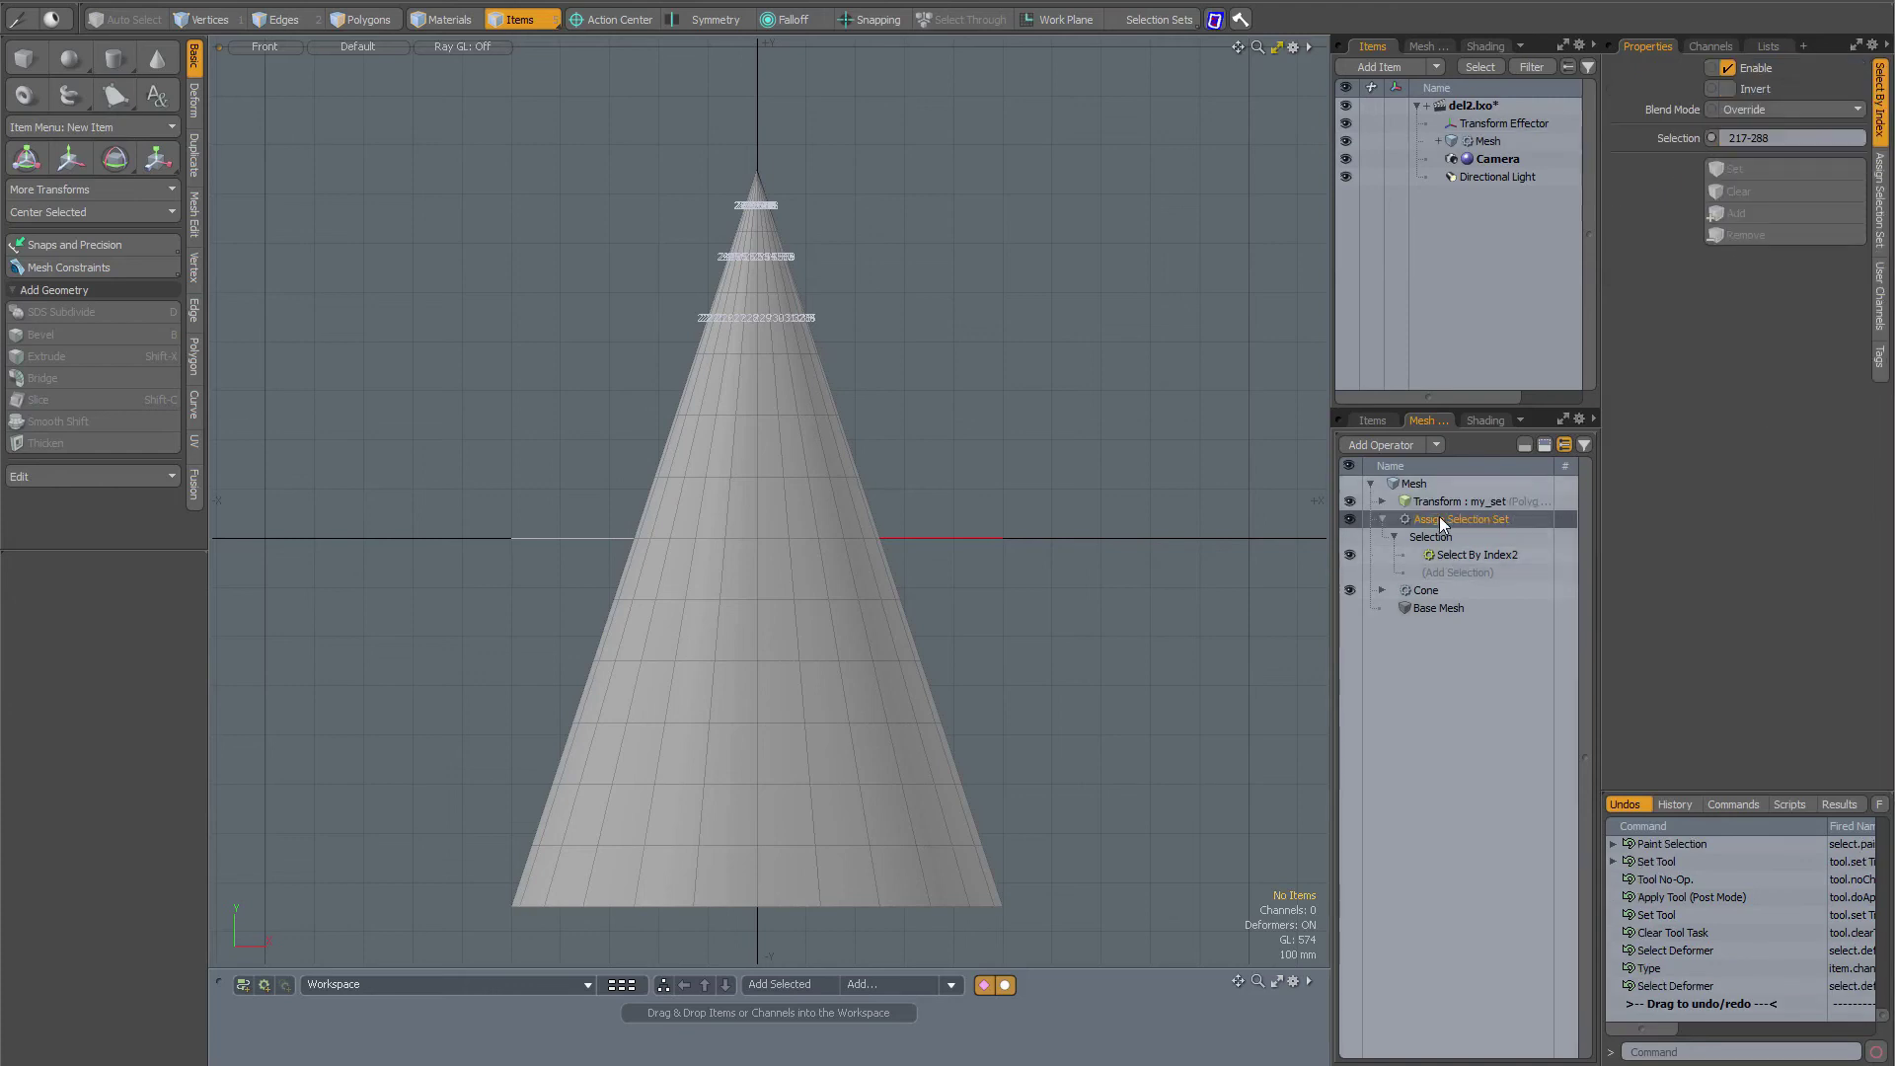
Rename the assigned selection set to 'set' and check the deformer's available polygon sets.
click(1878, 210)
click(1746, 173)
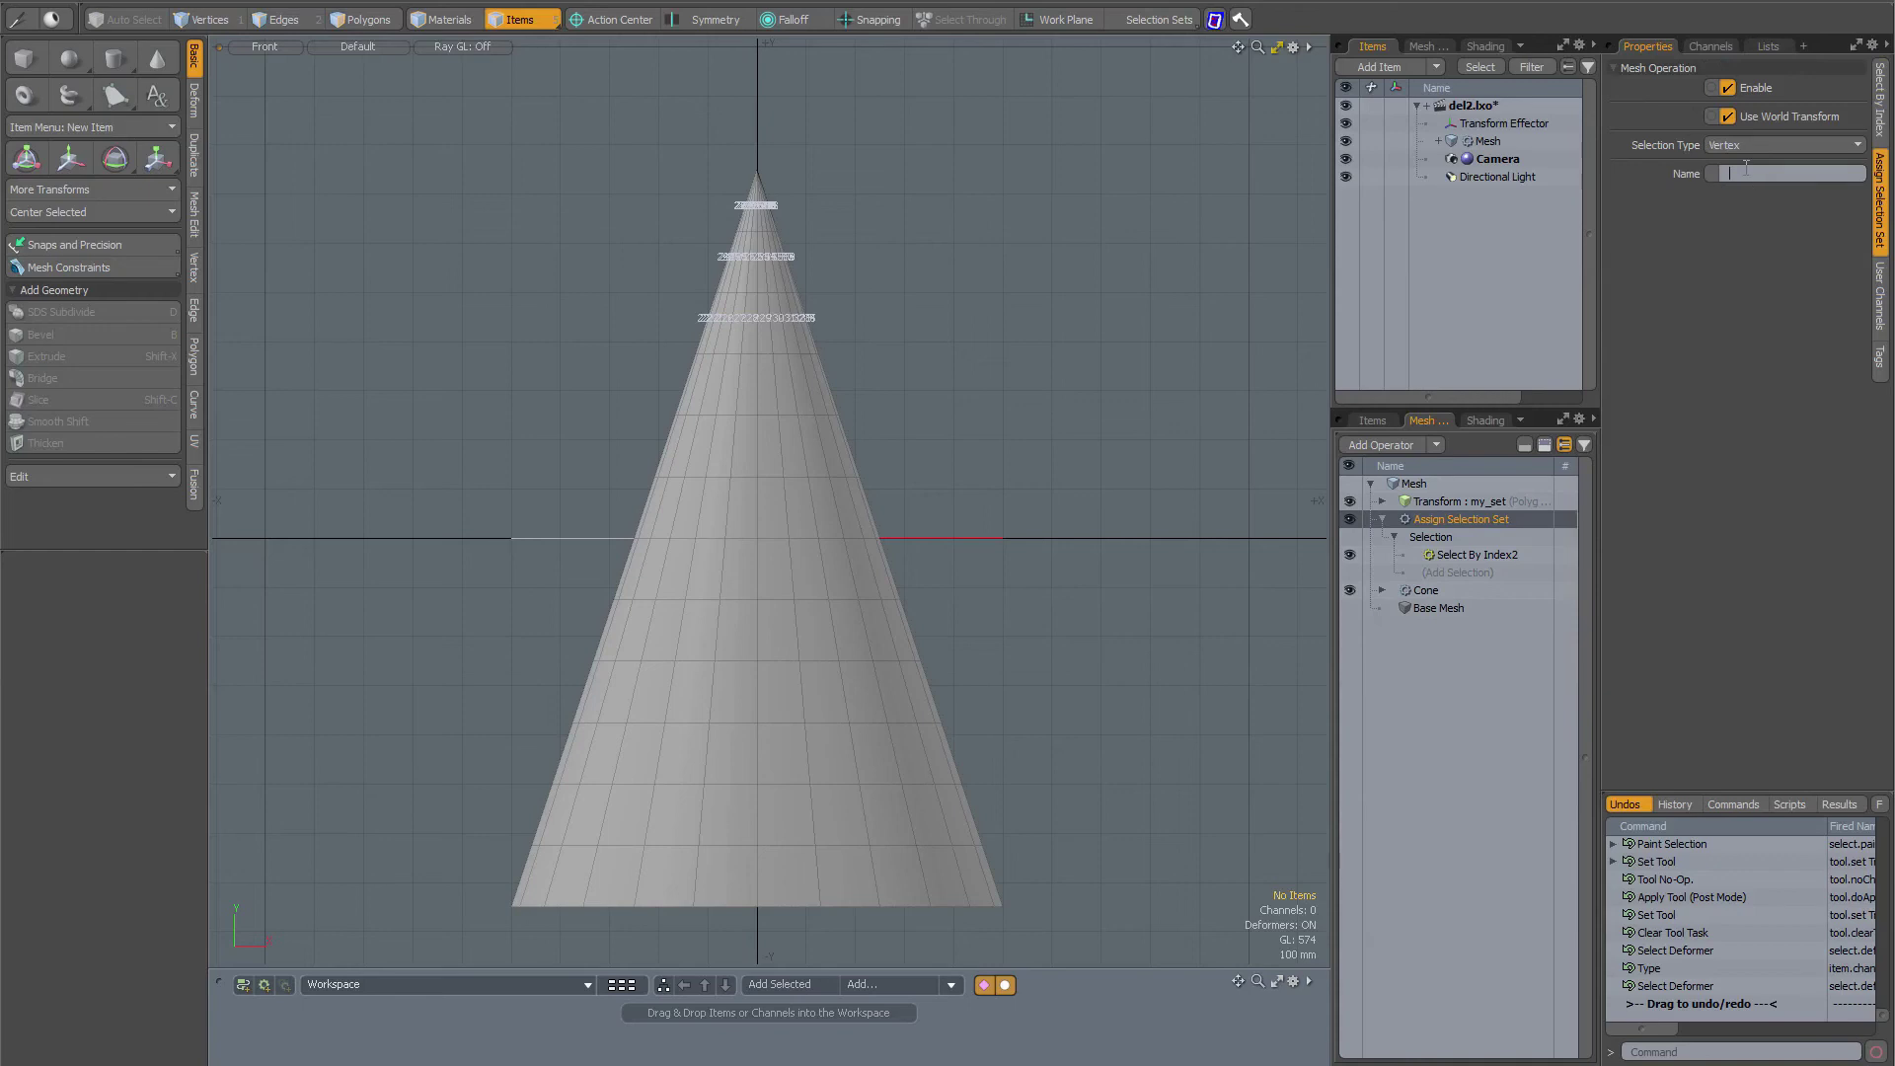
text(set)
key(Return)
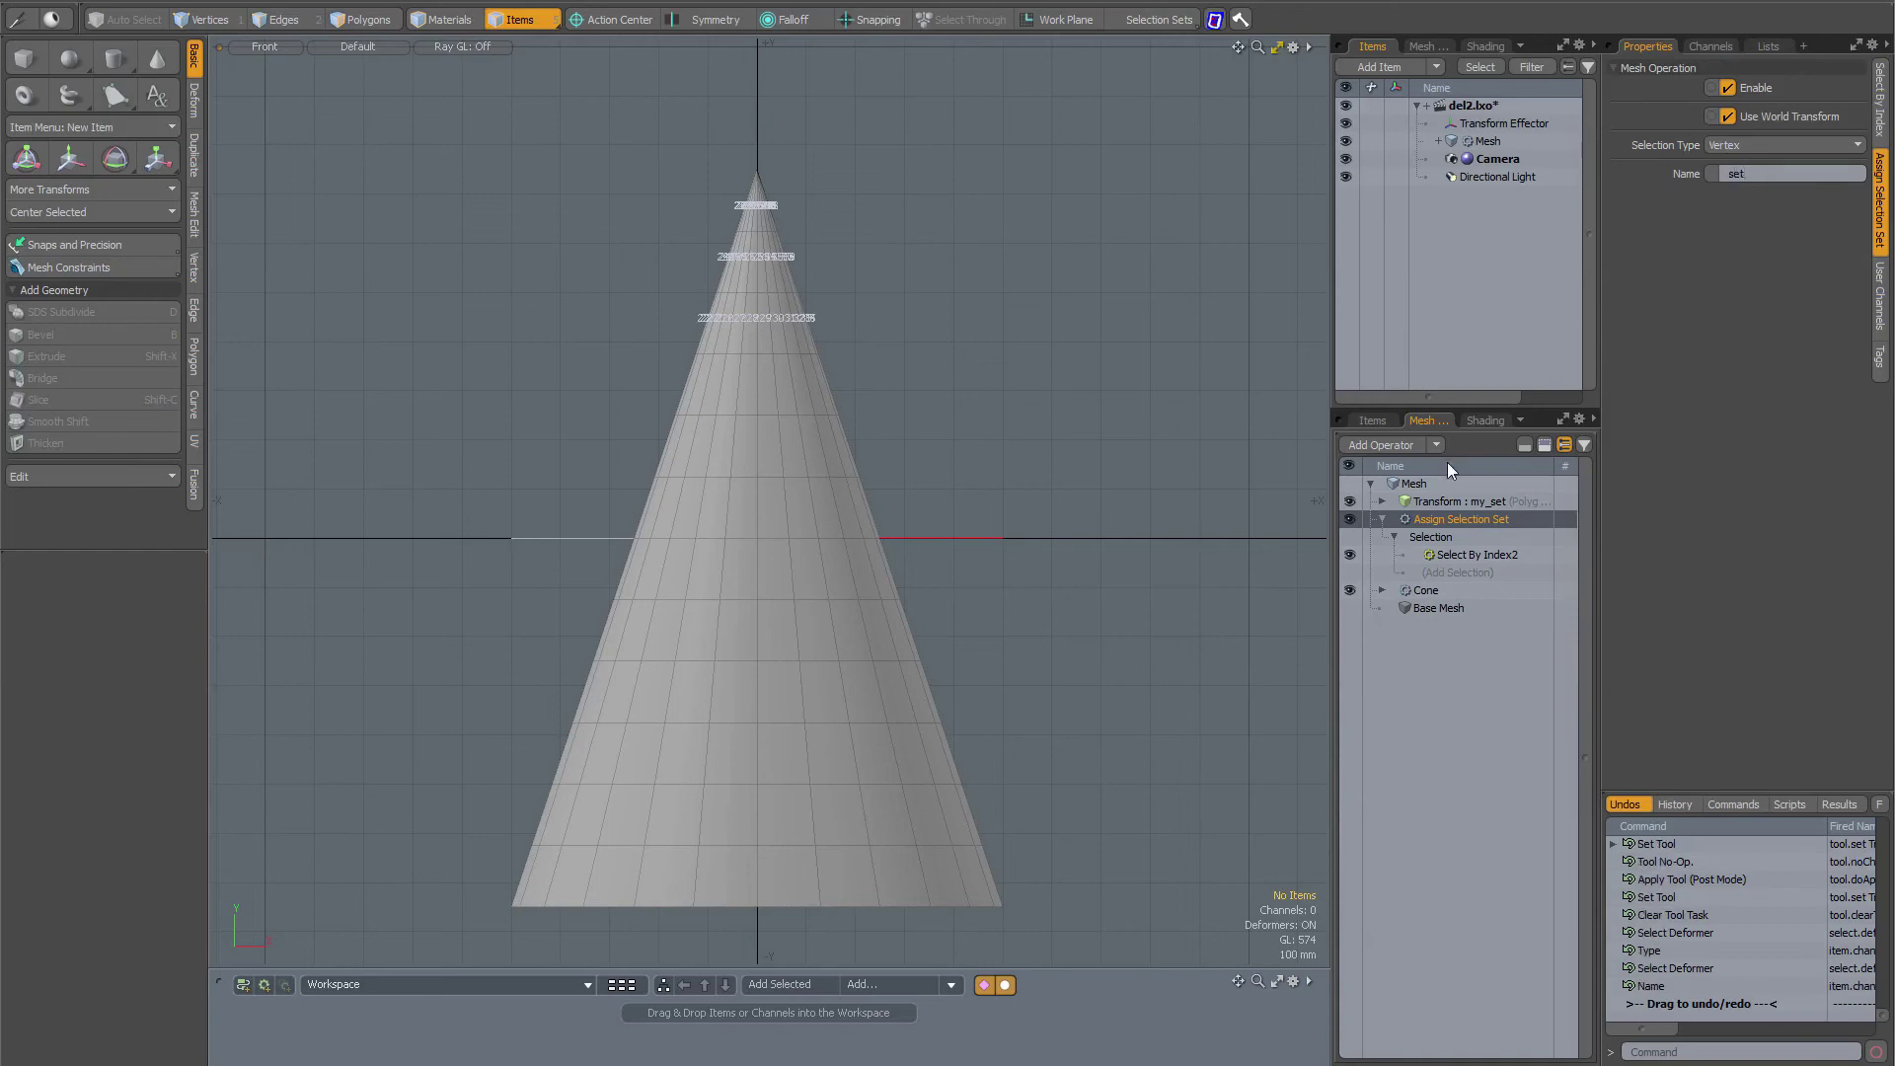
click(1454, 499)
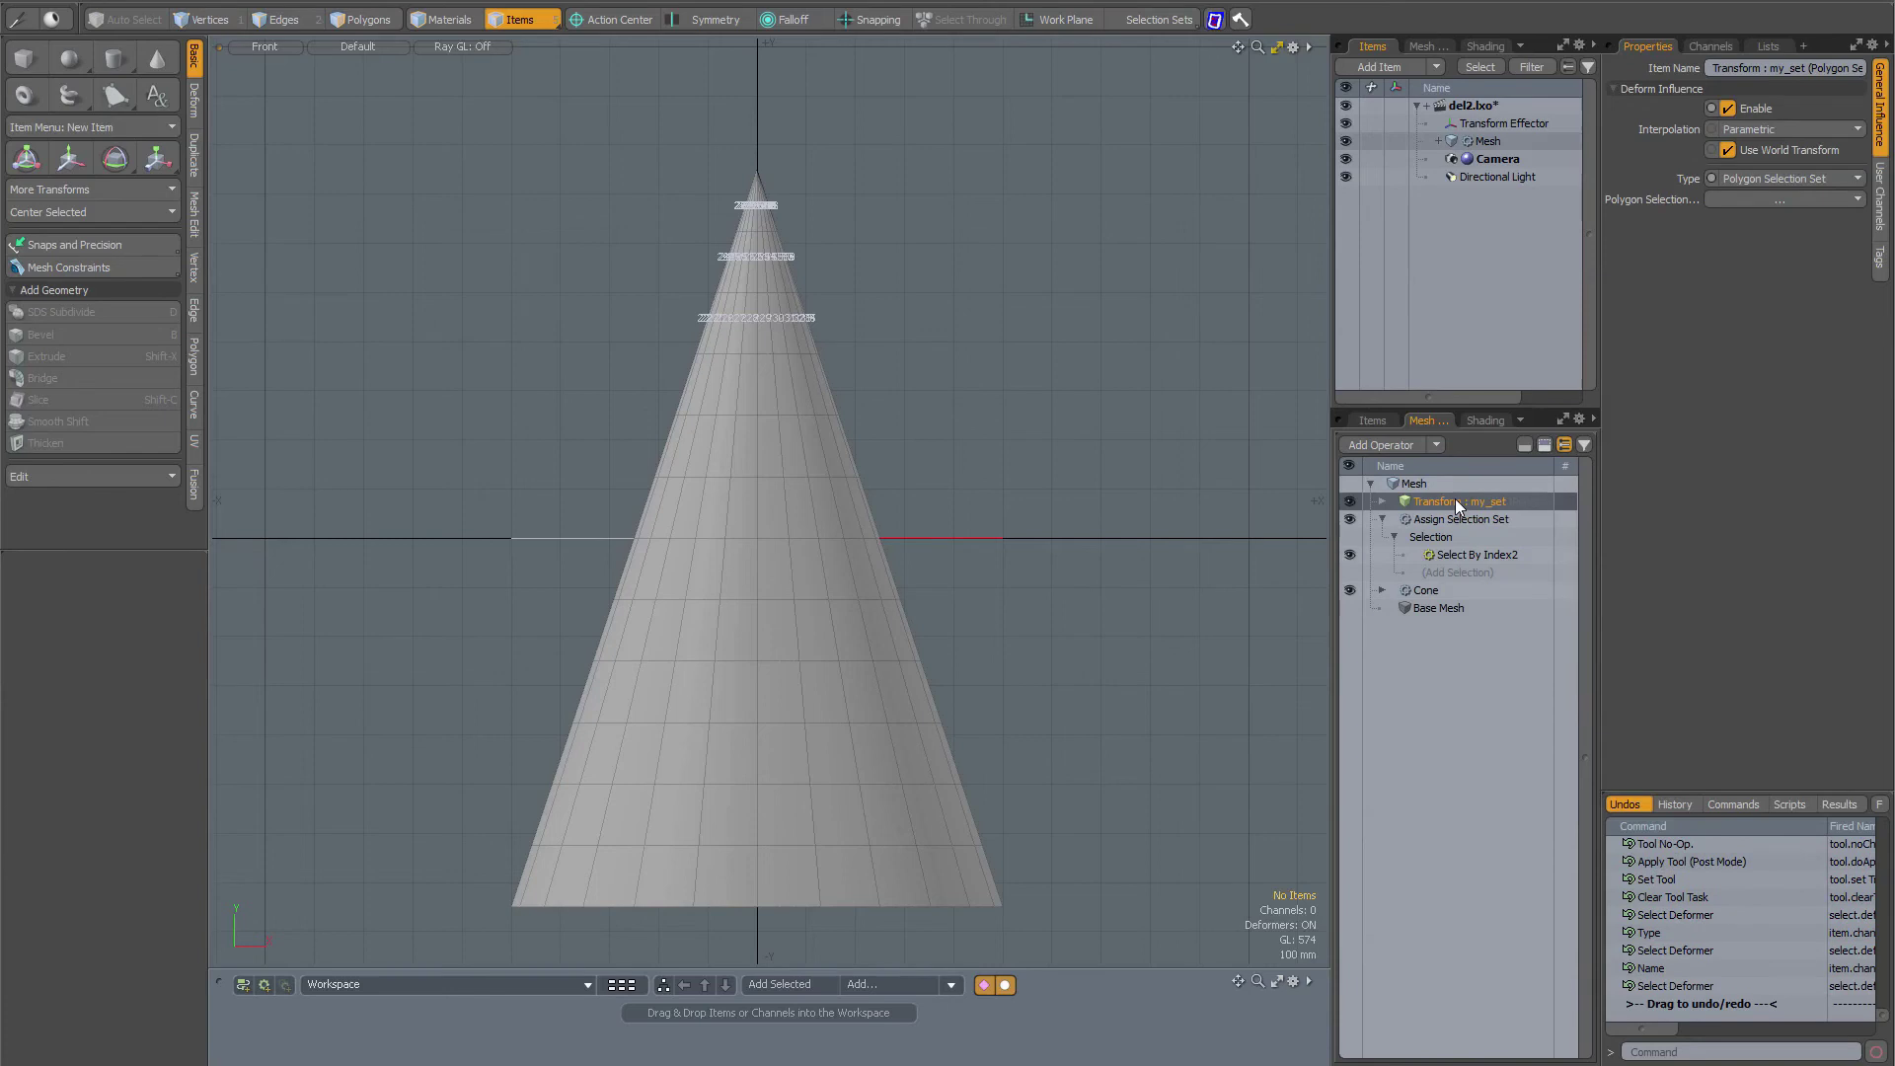
click(1744, 201)
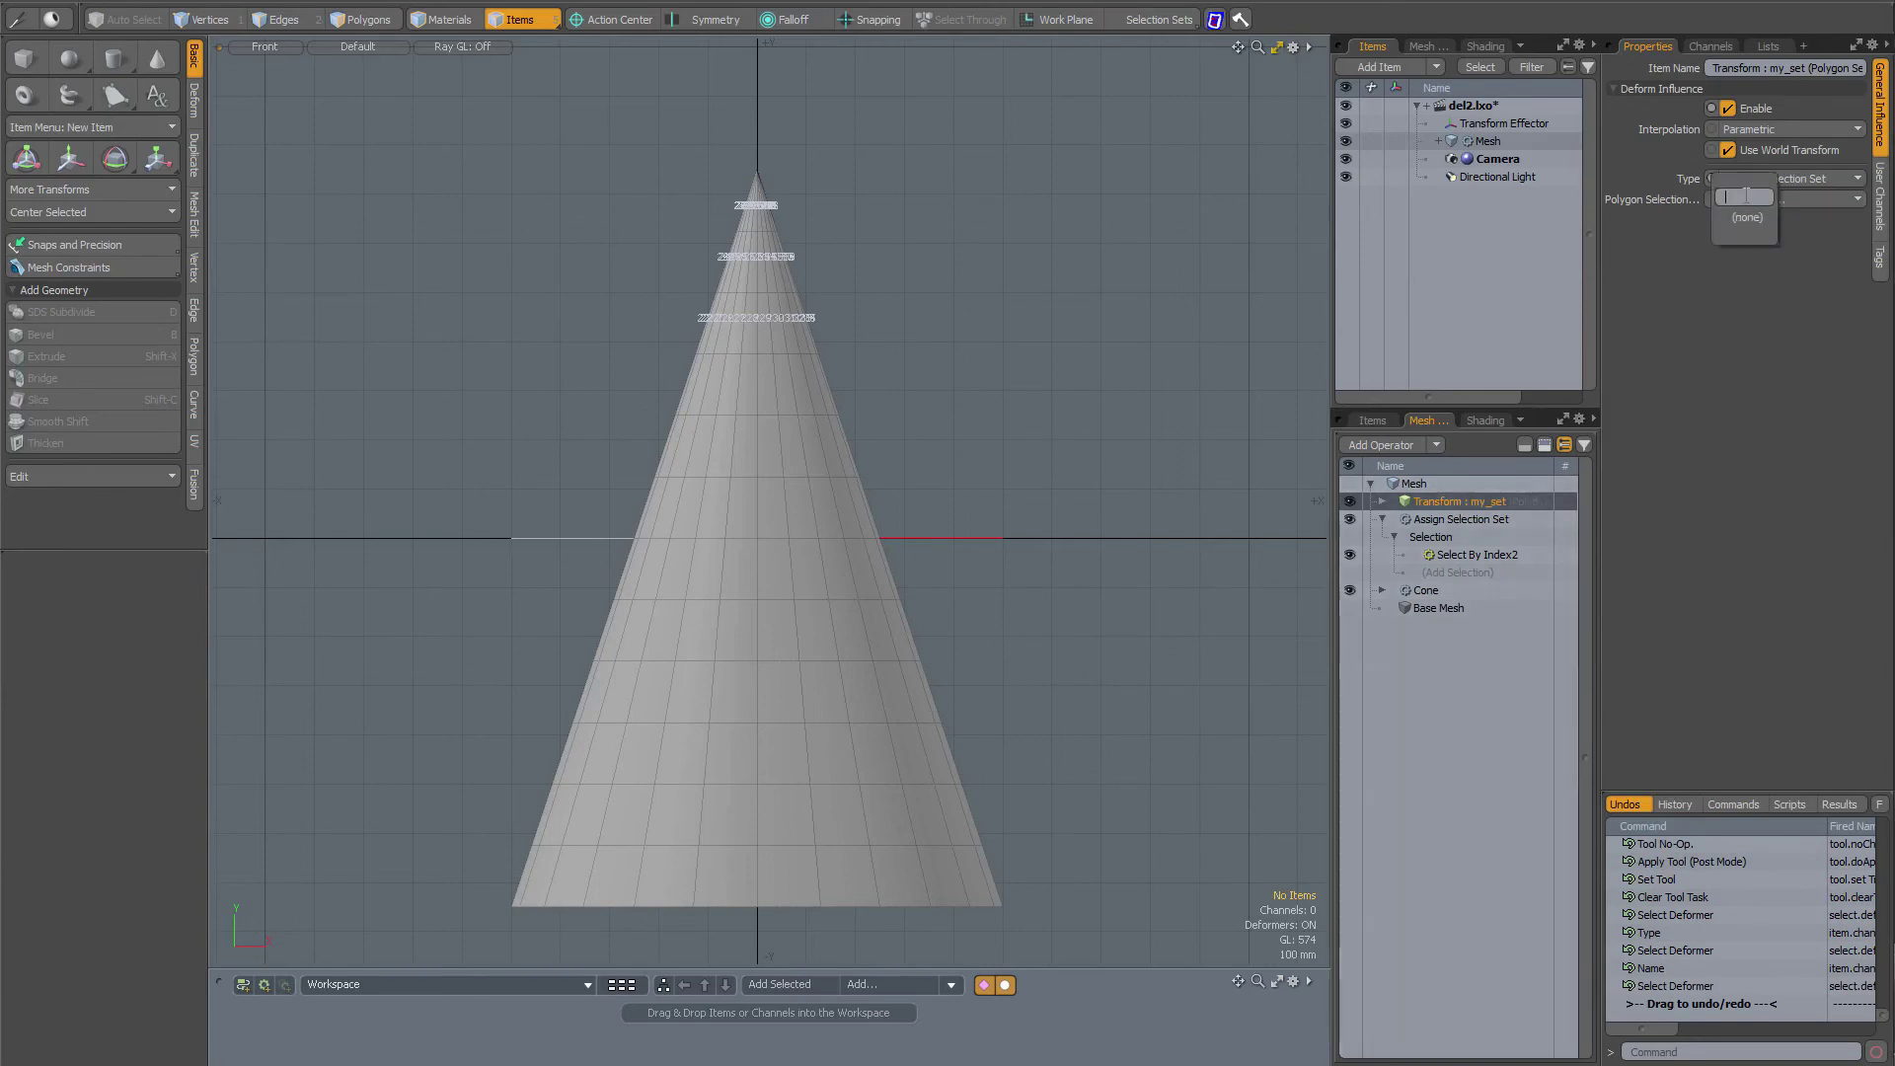
key(Escape)
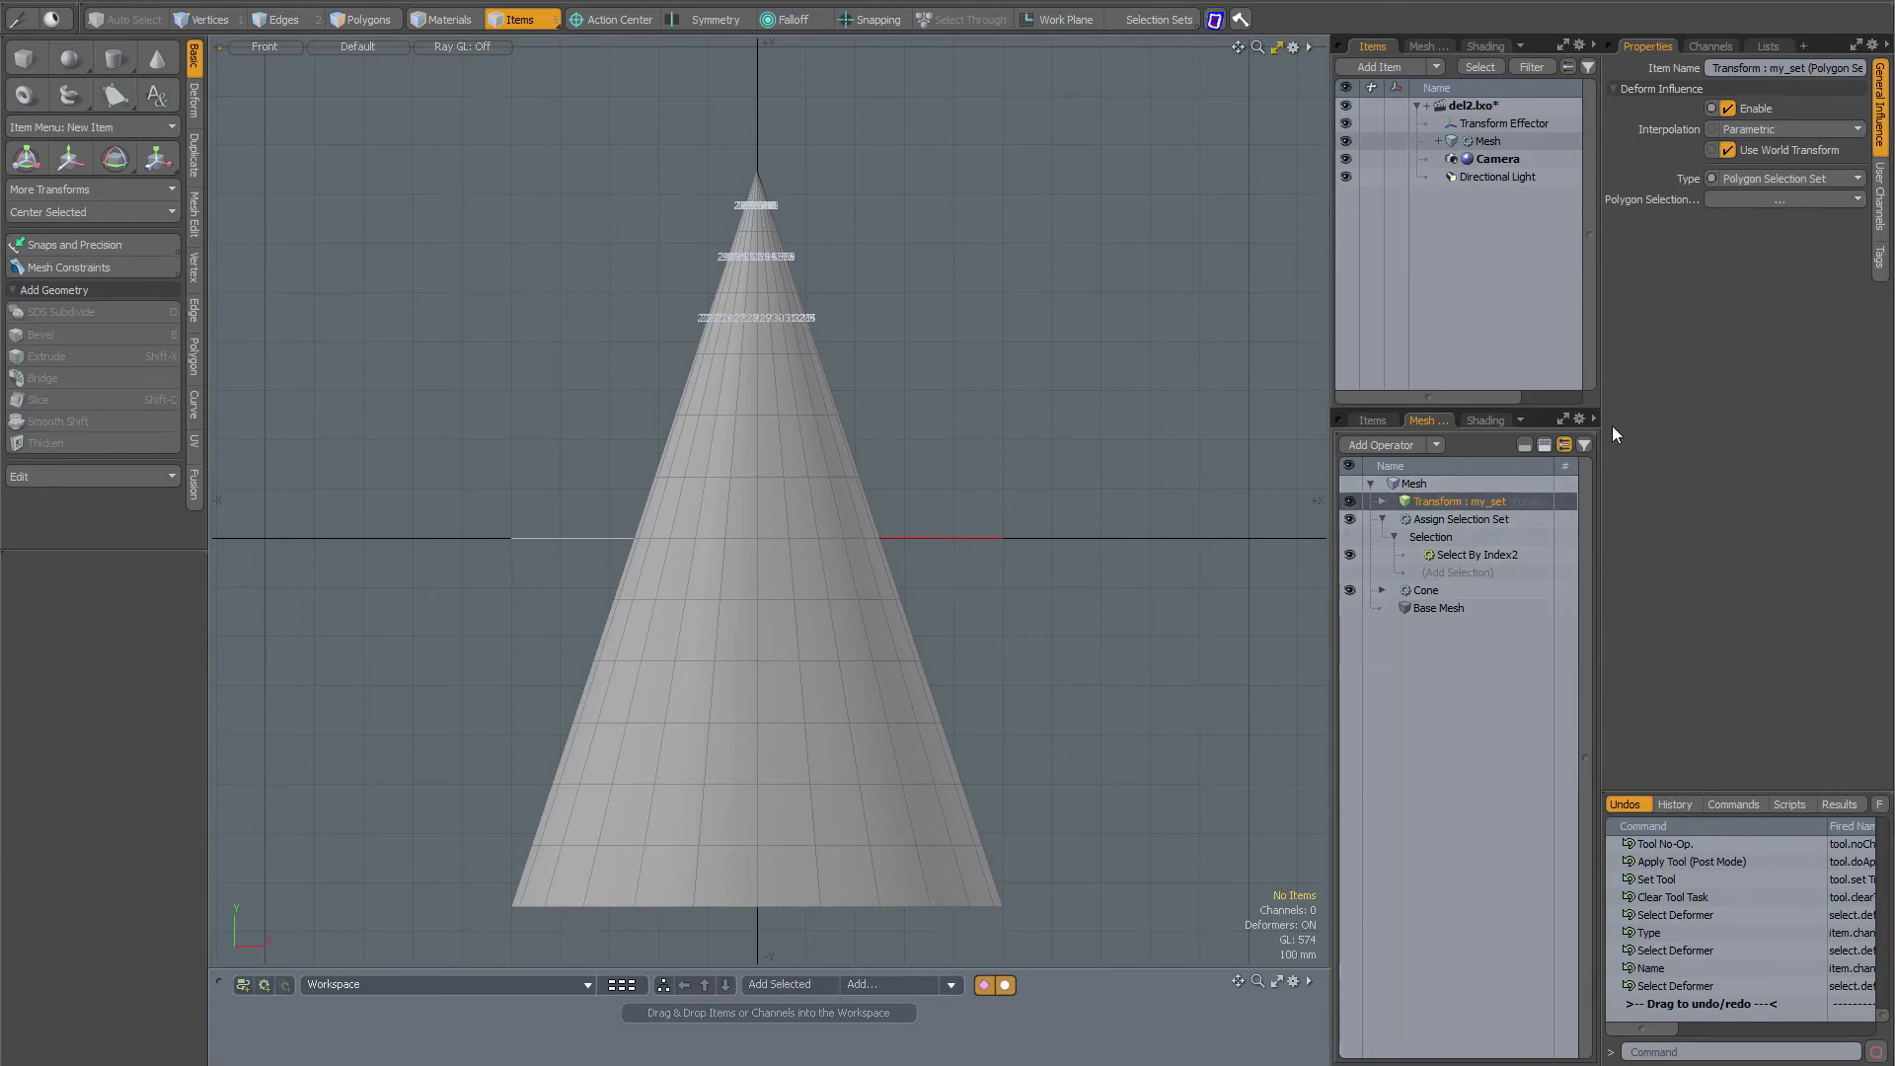
Make Assign Selection Set output a Polygon set, and have Transform use the polygon set 'set'.
click(1449, 519)
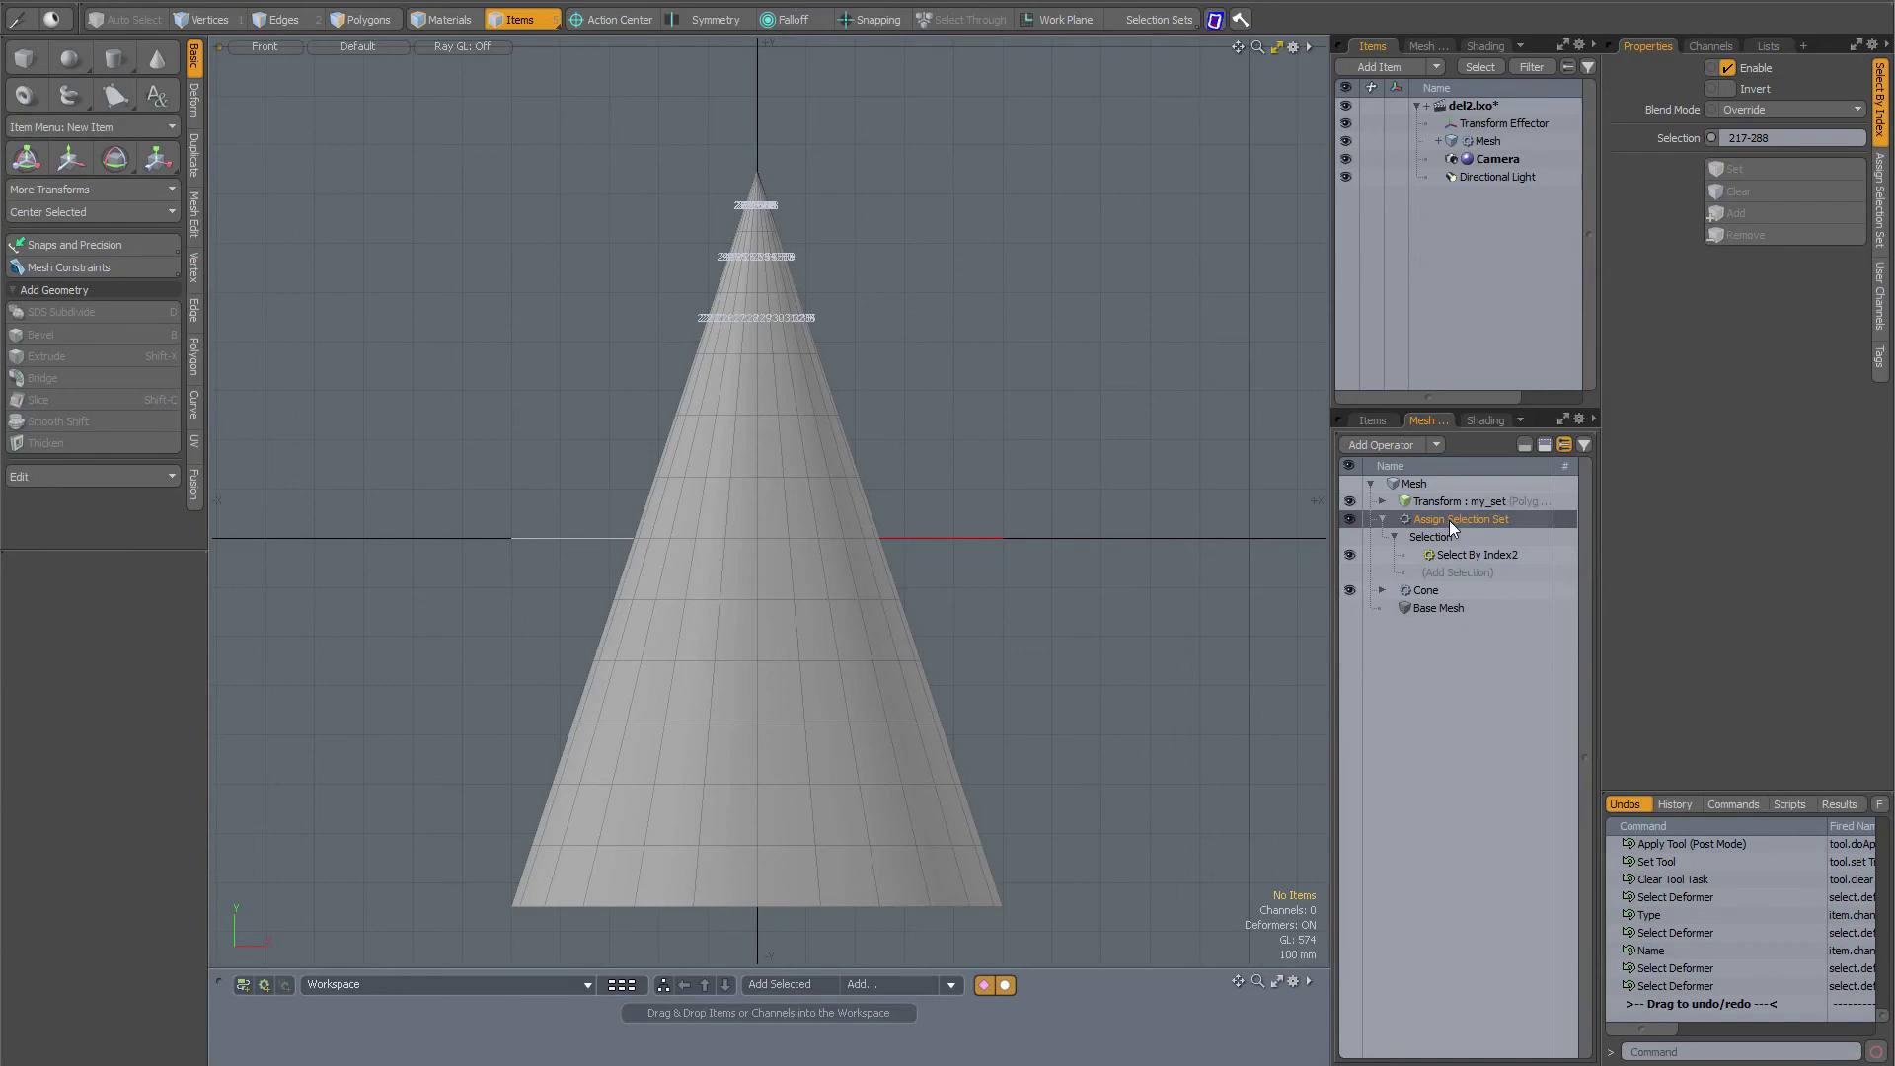
click(1882, 212)
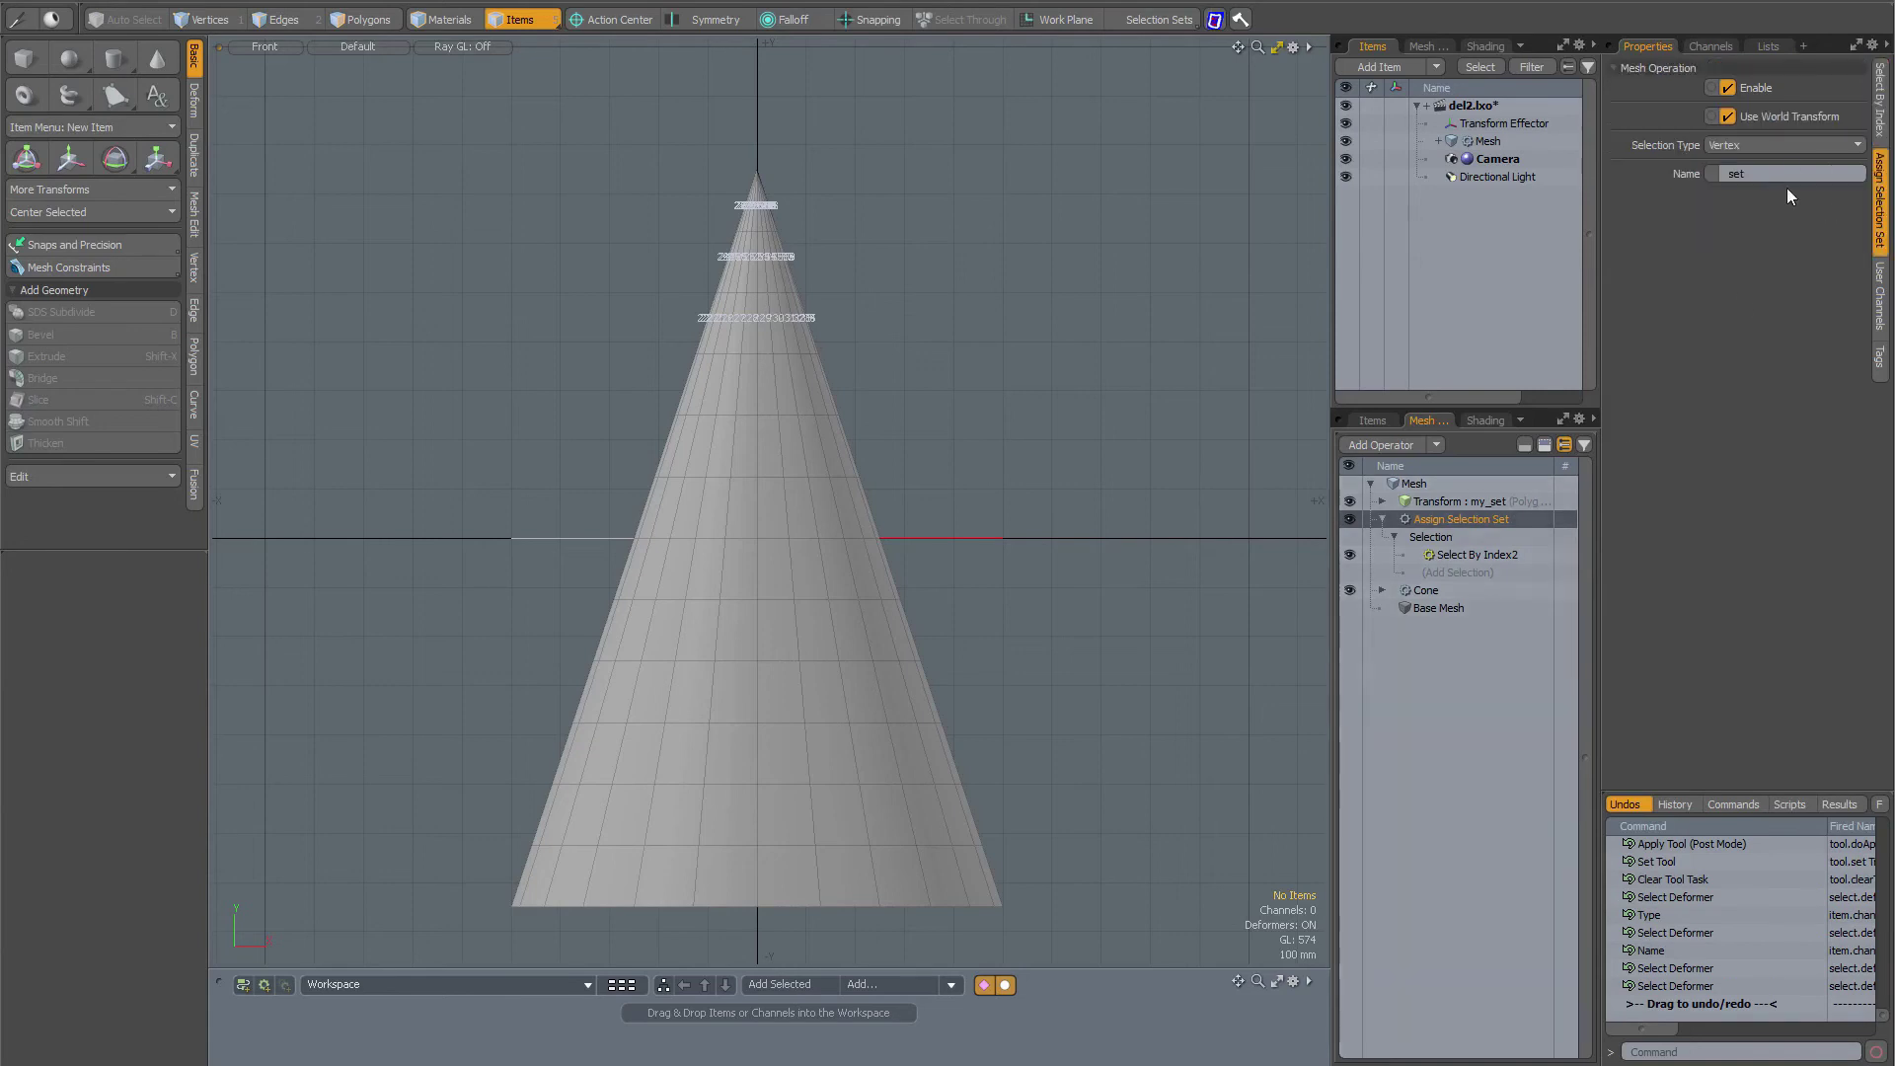
click(1744, 142)
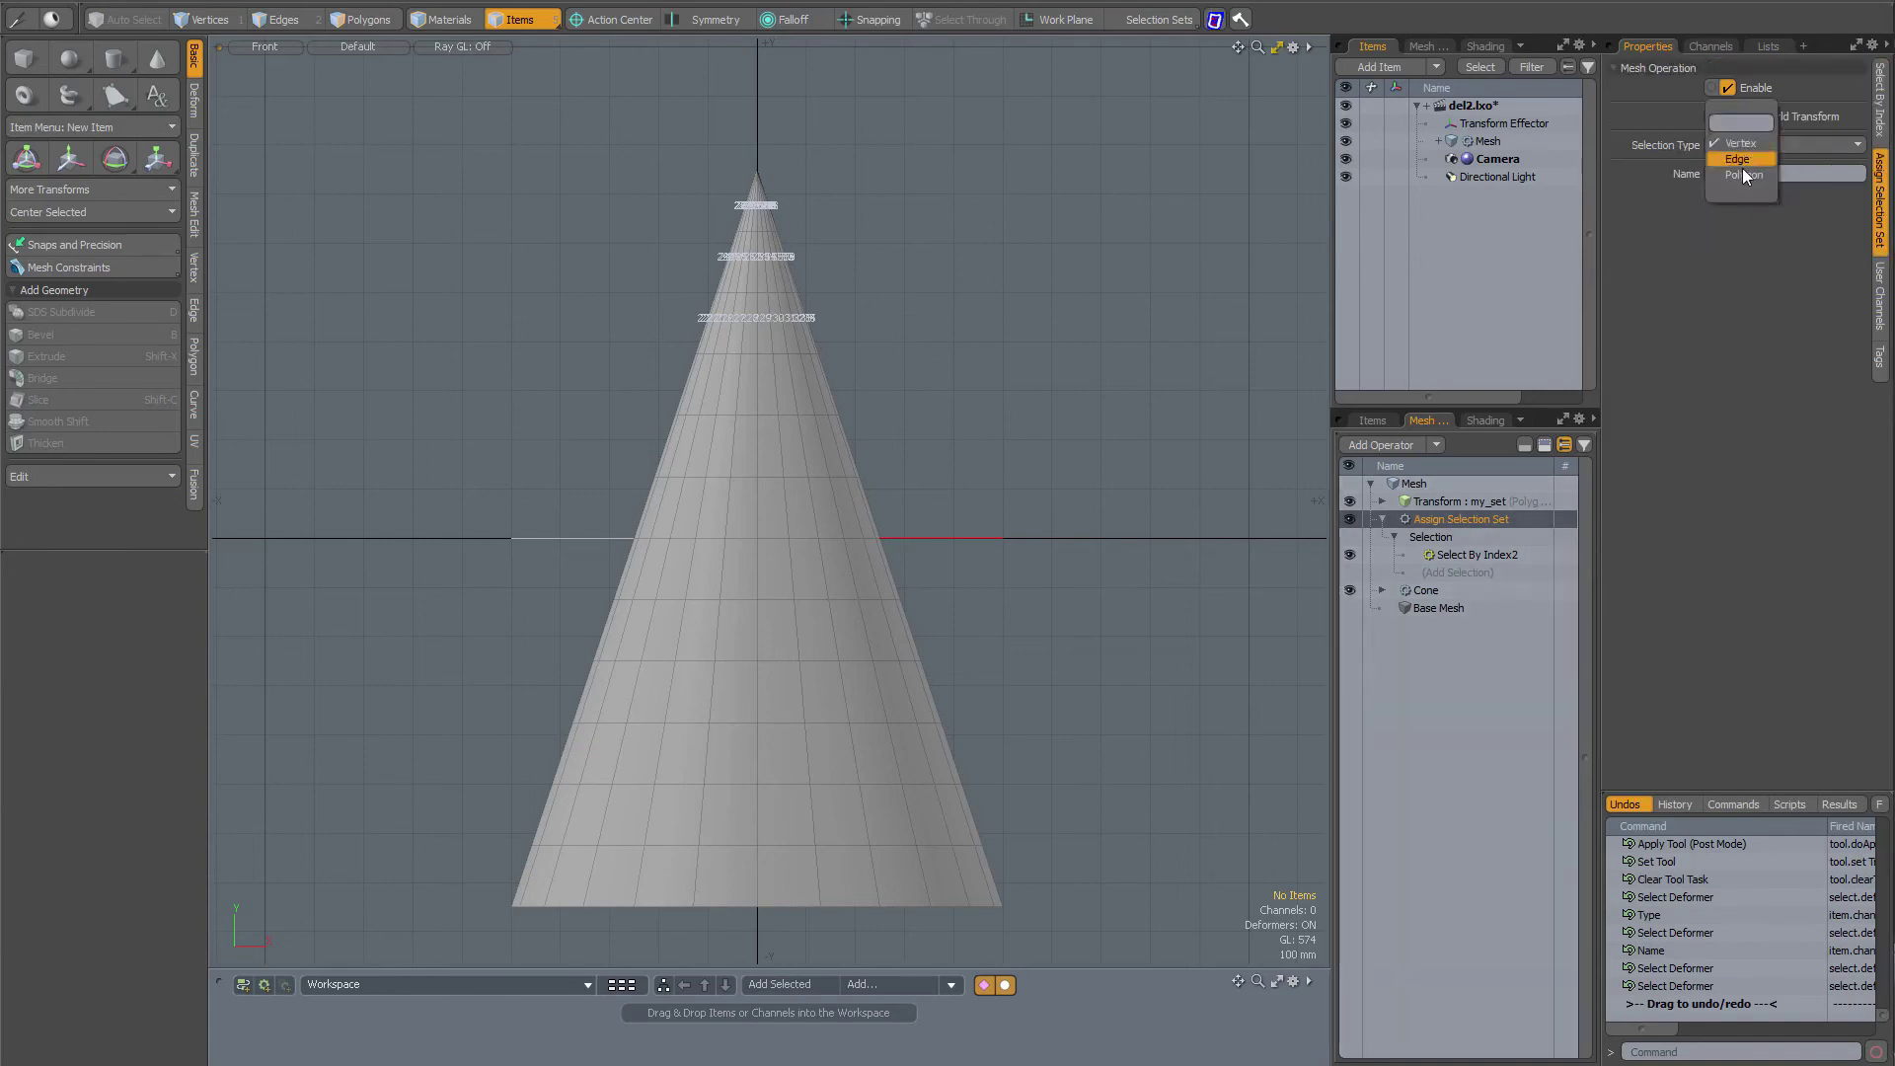
click(1742, 175)
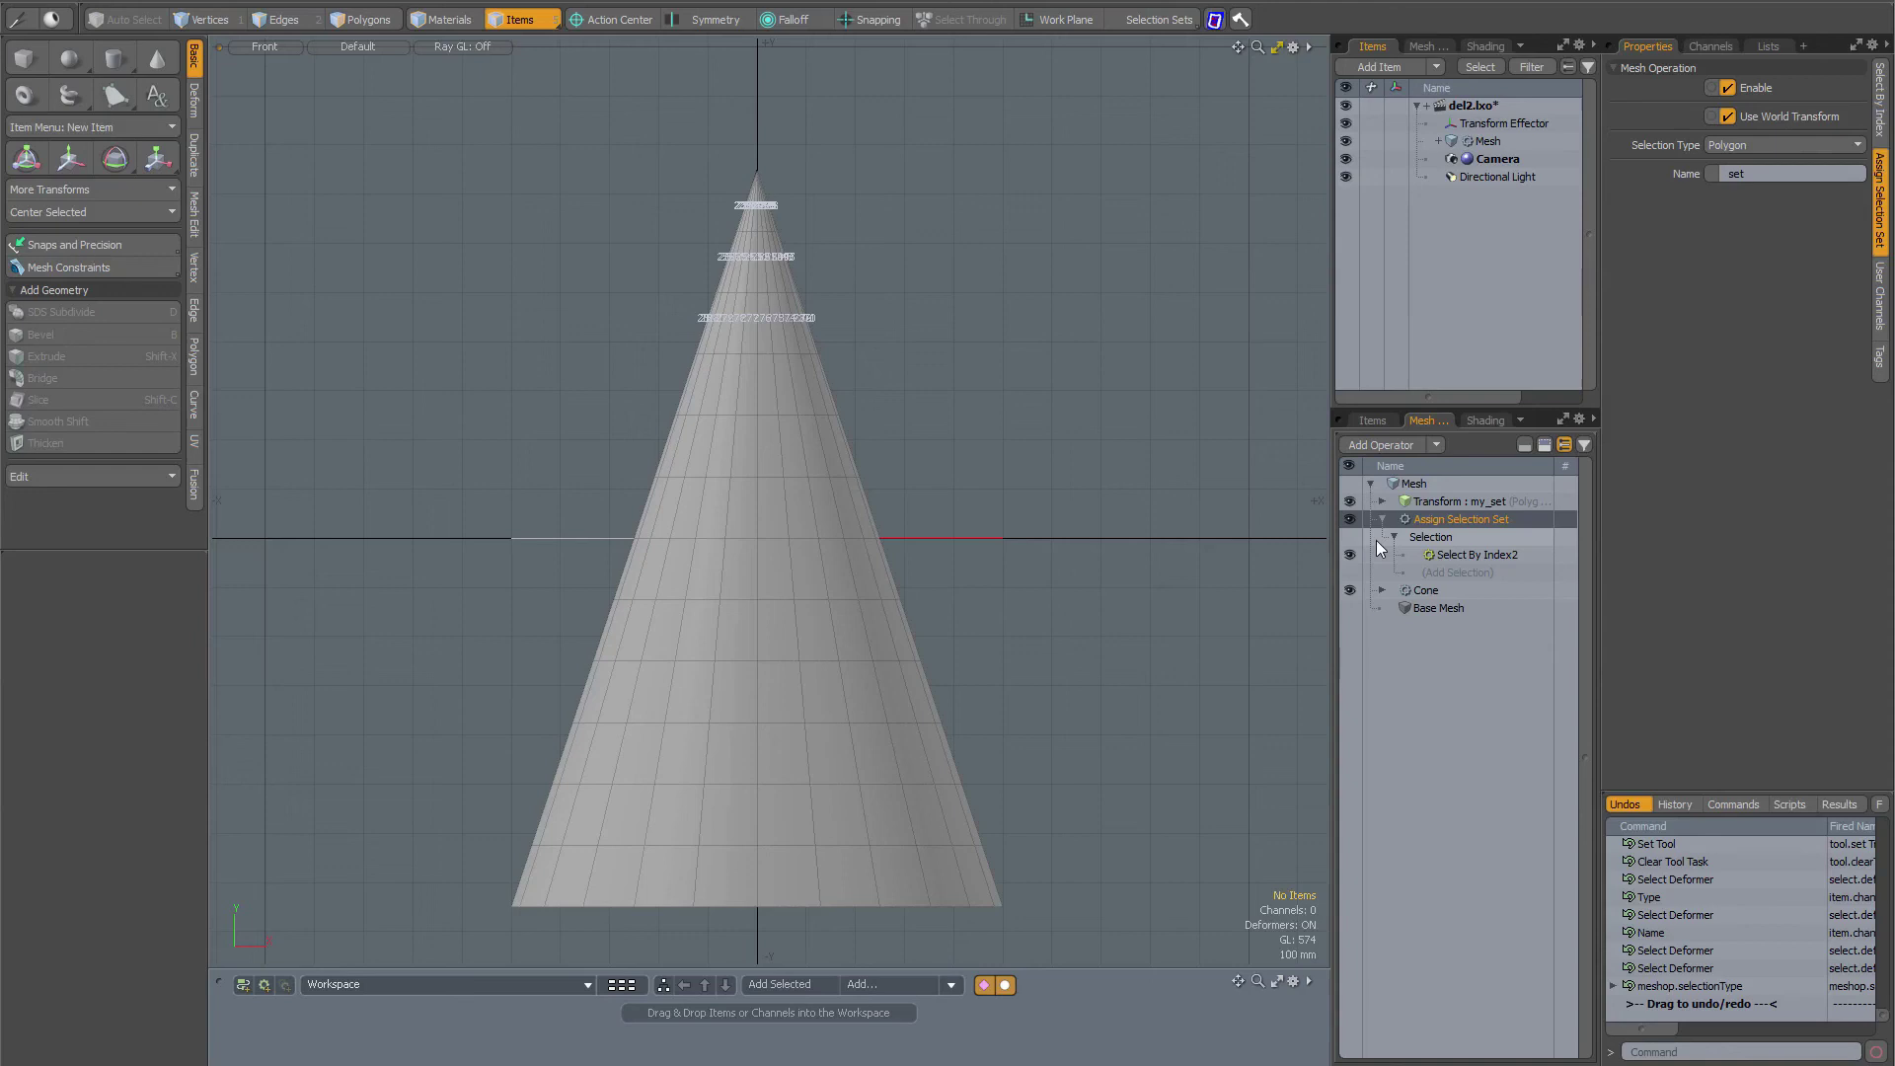
click(1448, 500)
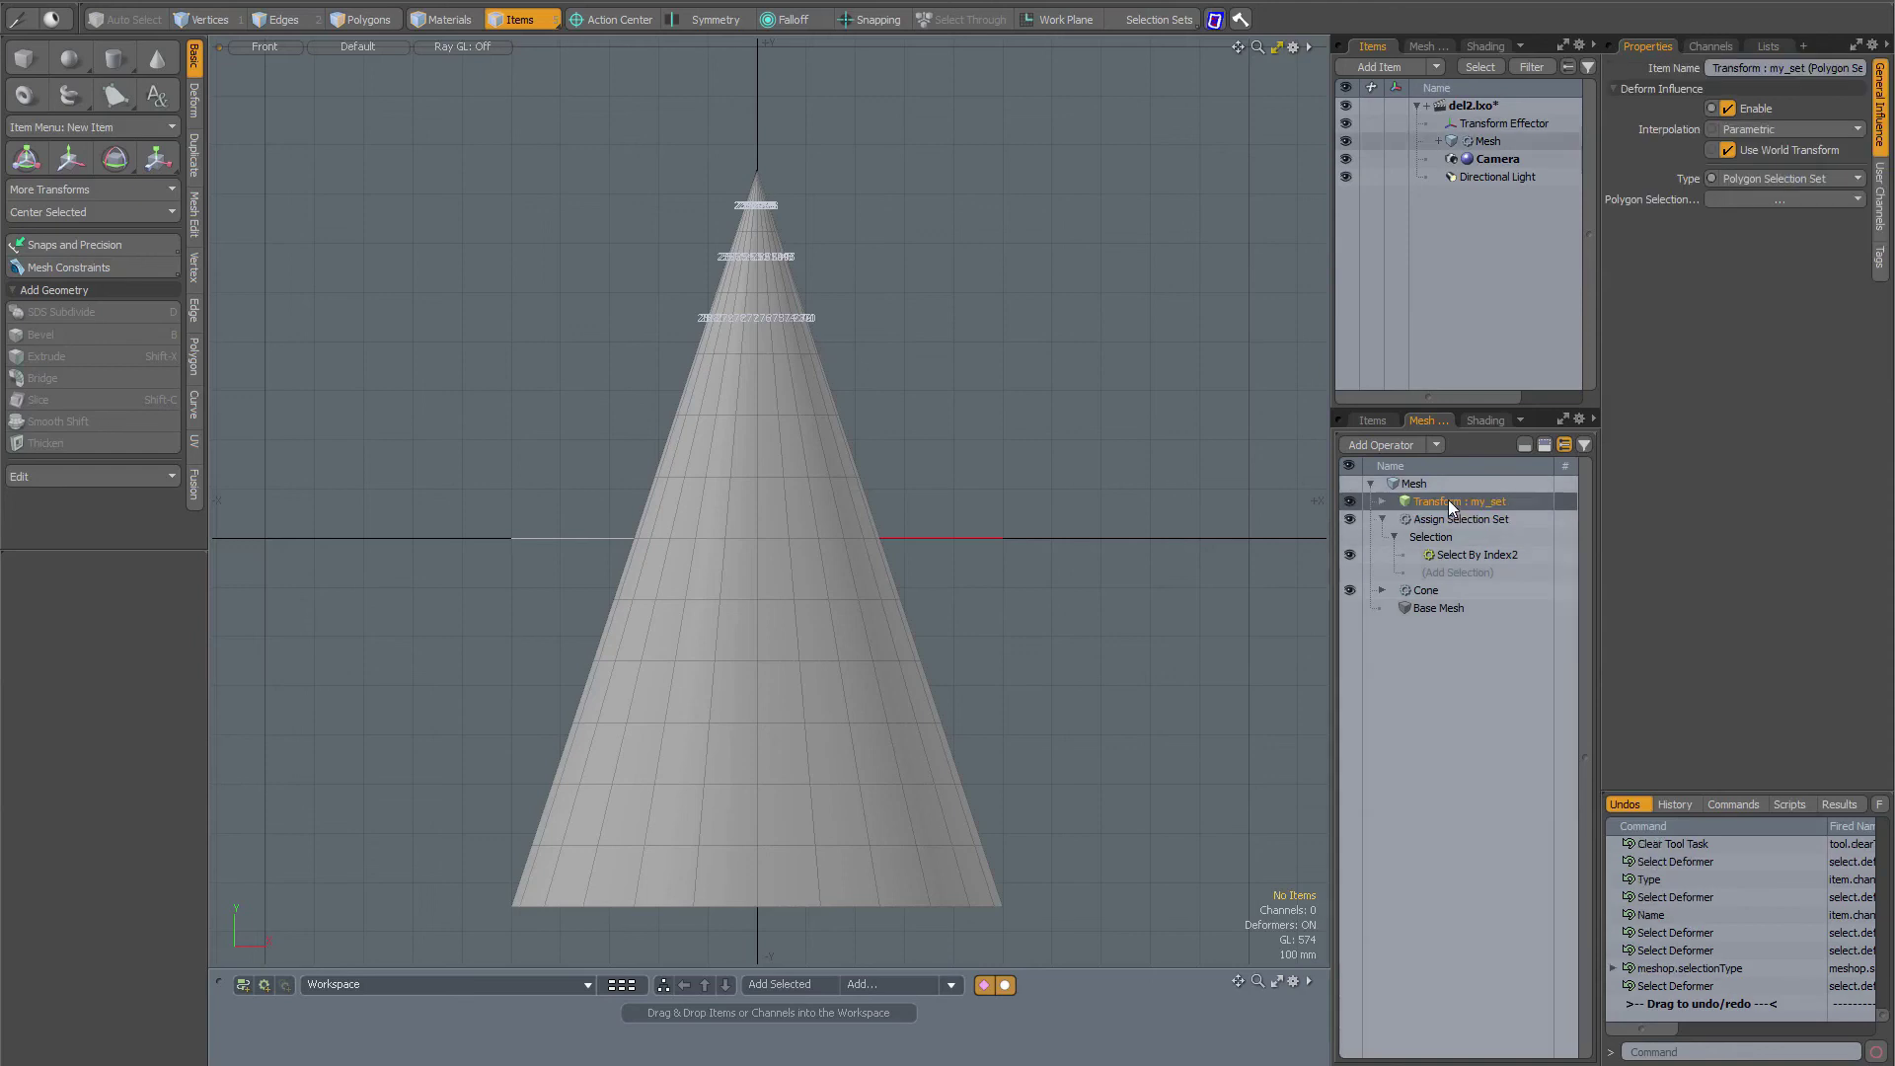
click(1761, 201)
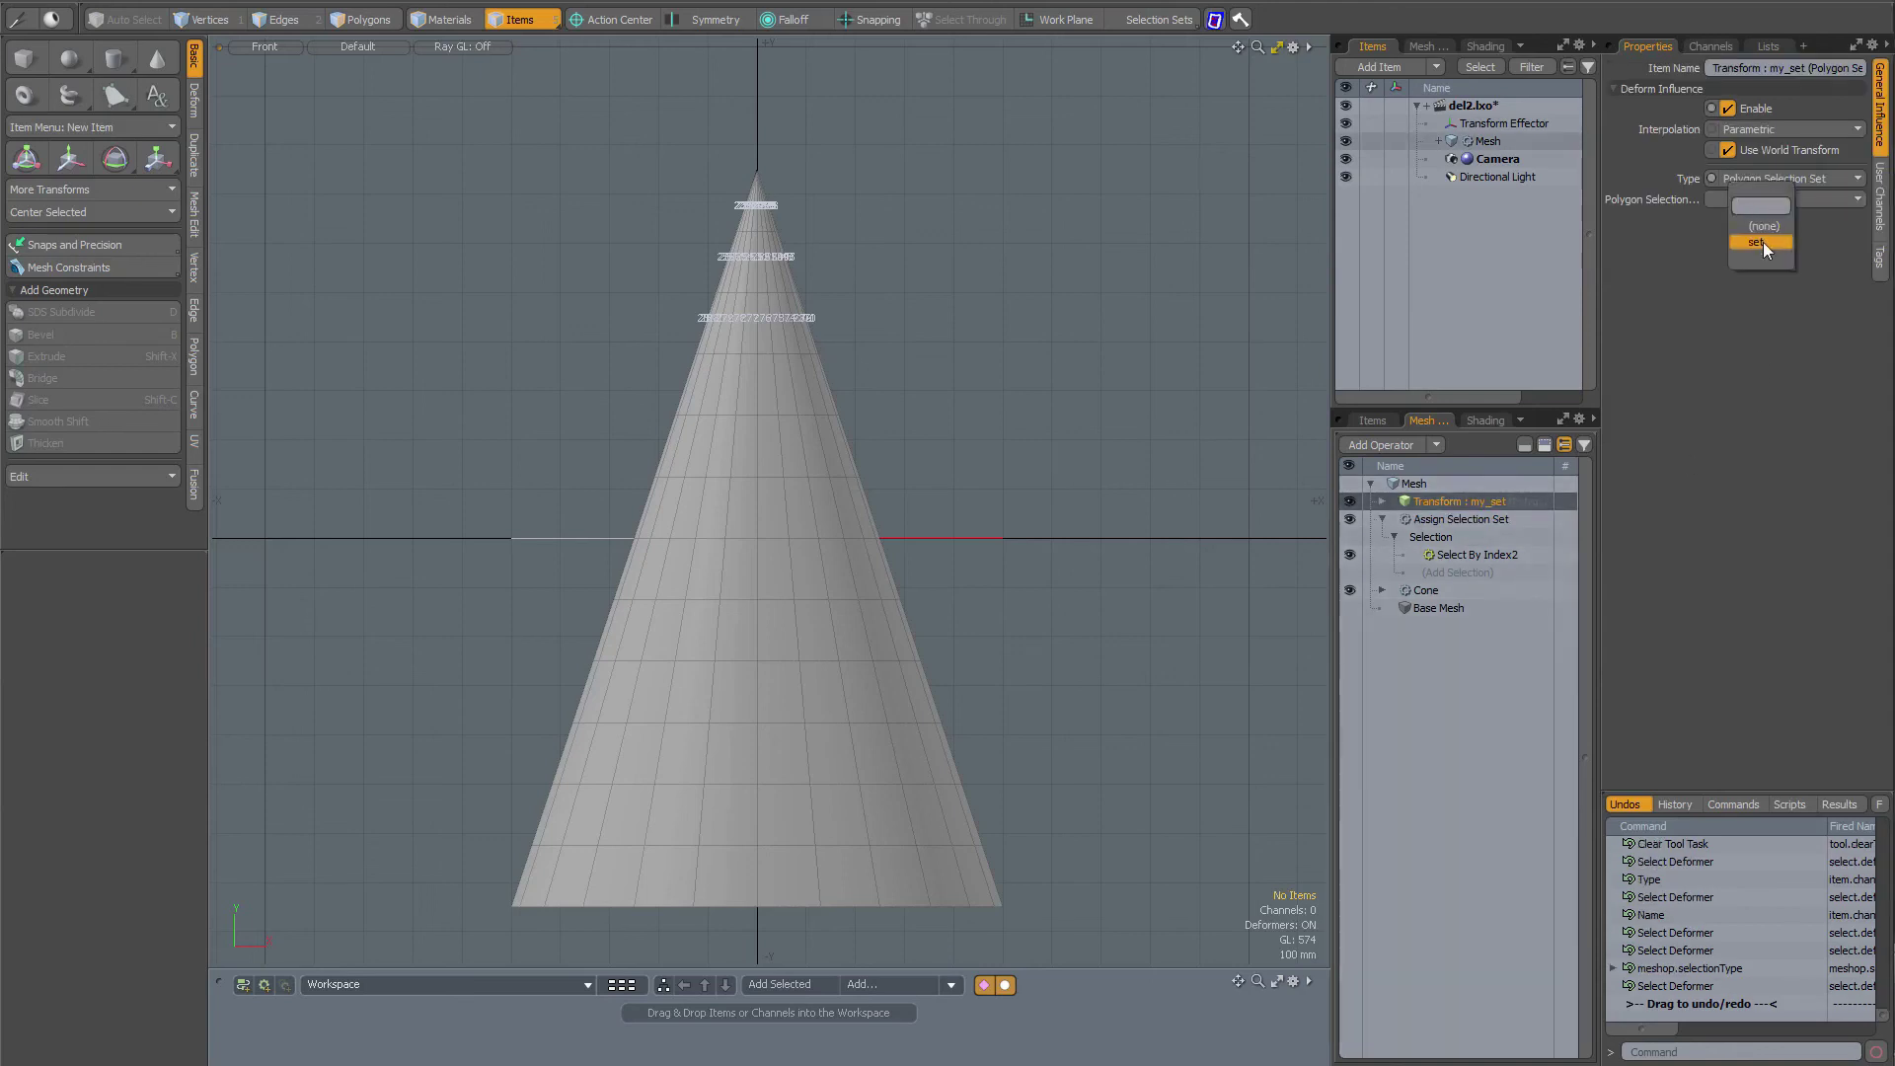
click(1763, 240)
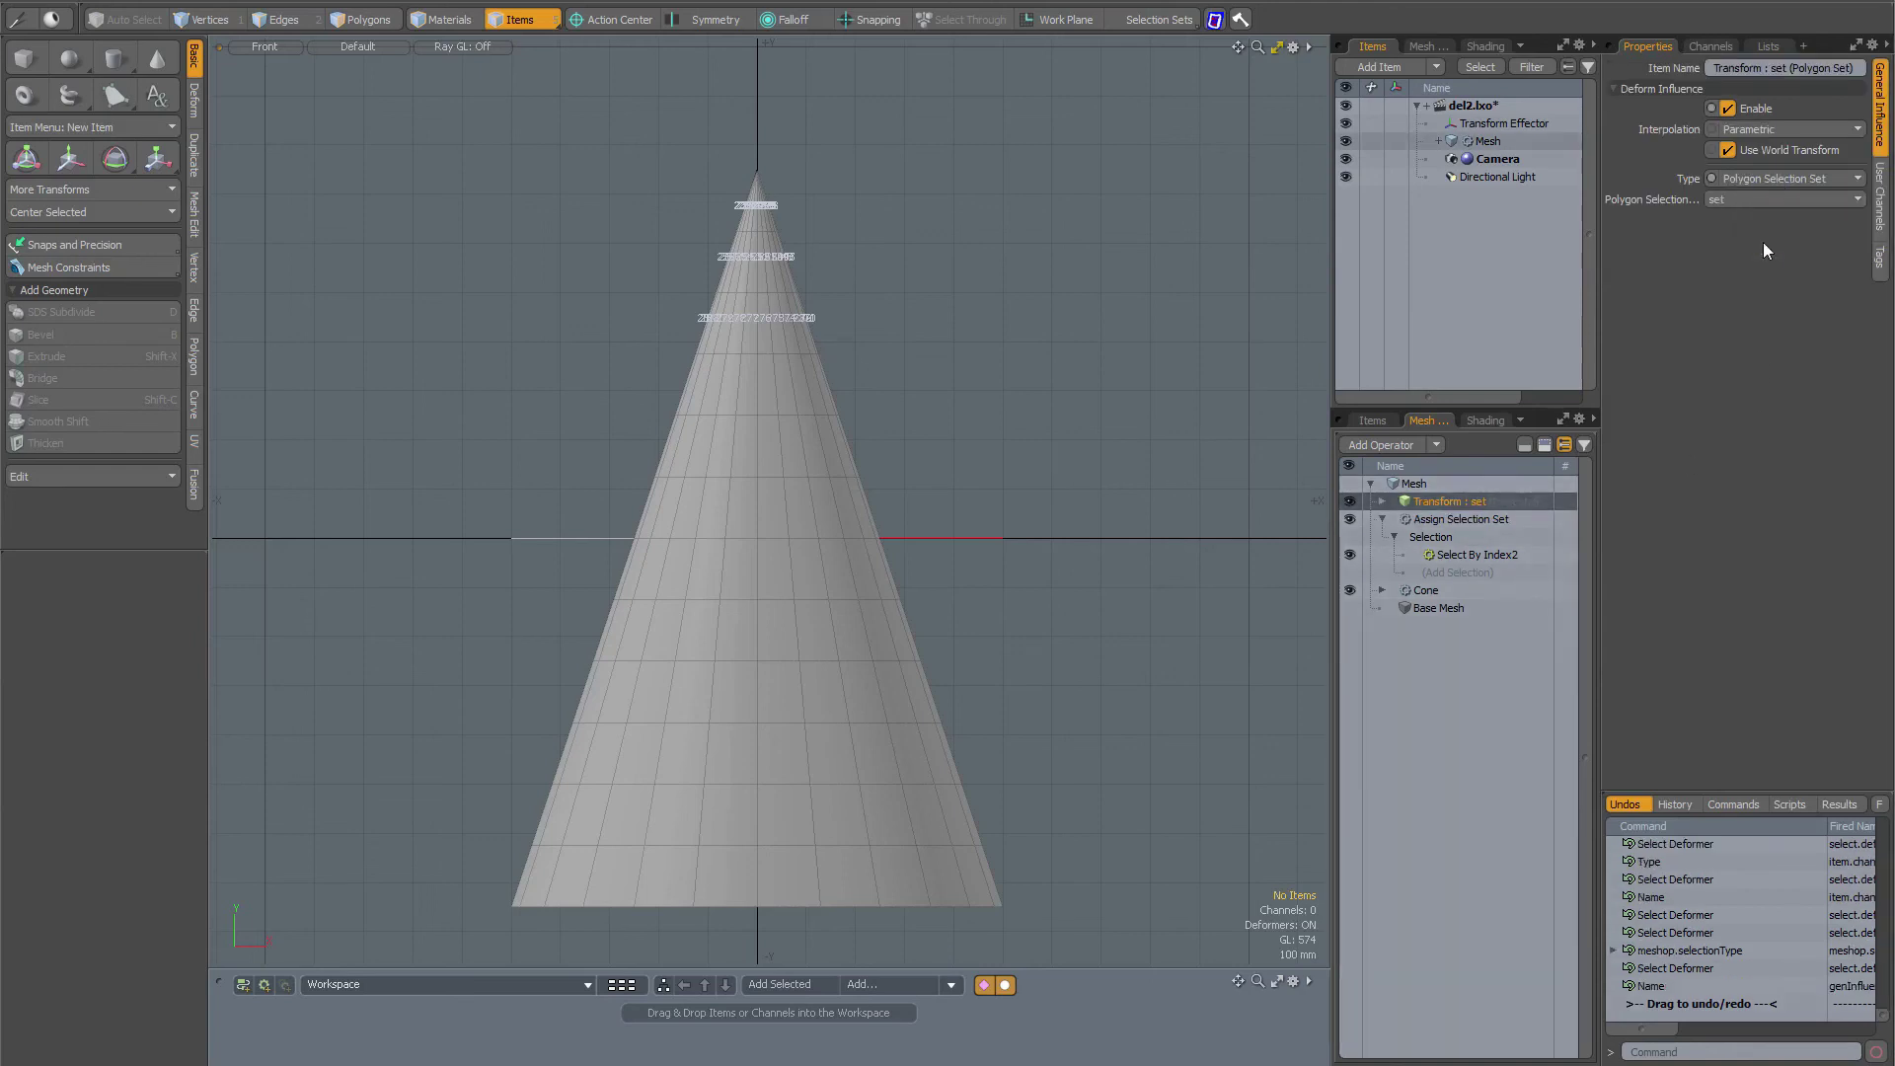
click(992, 537)
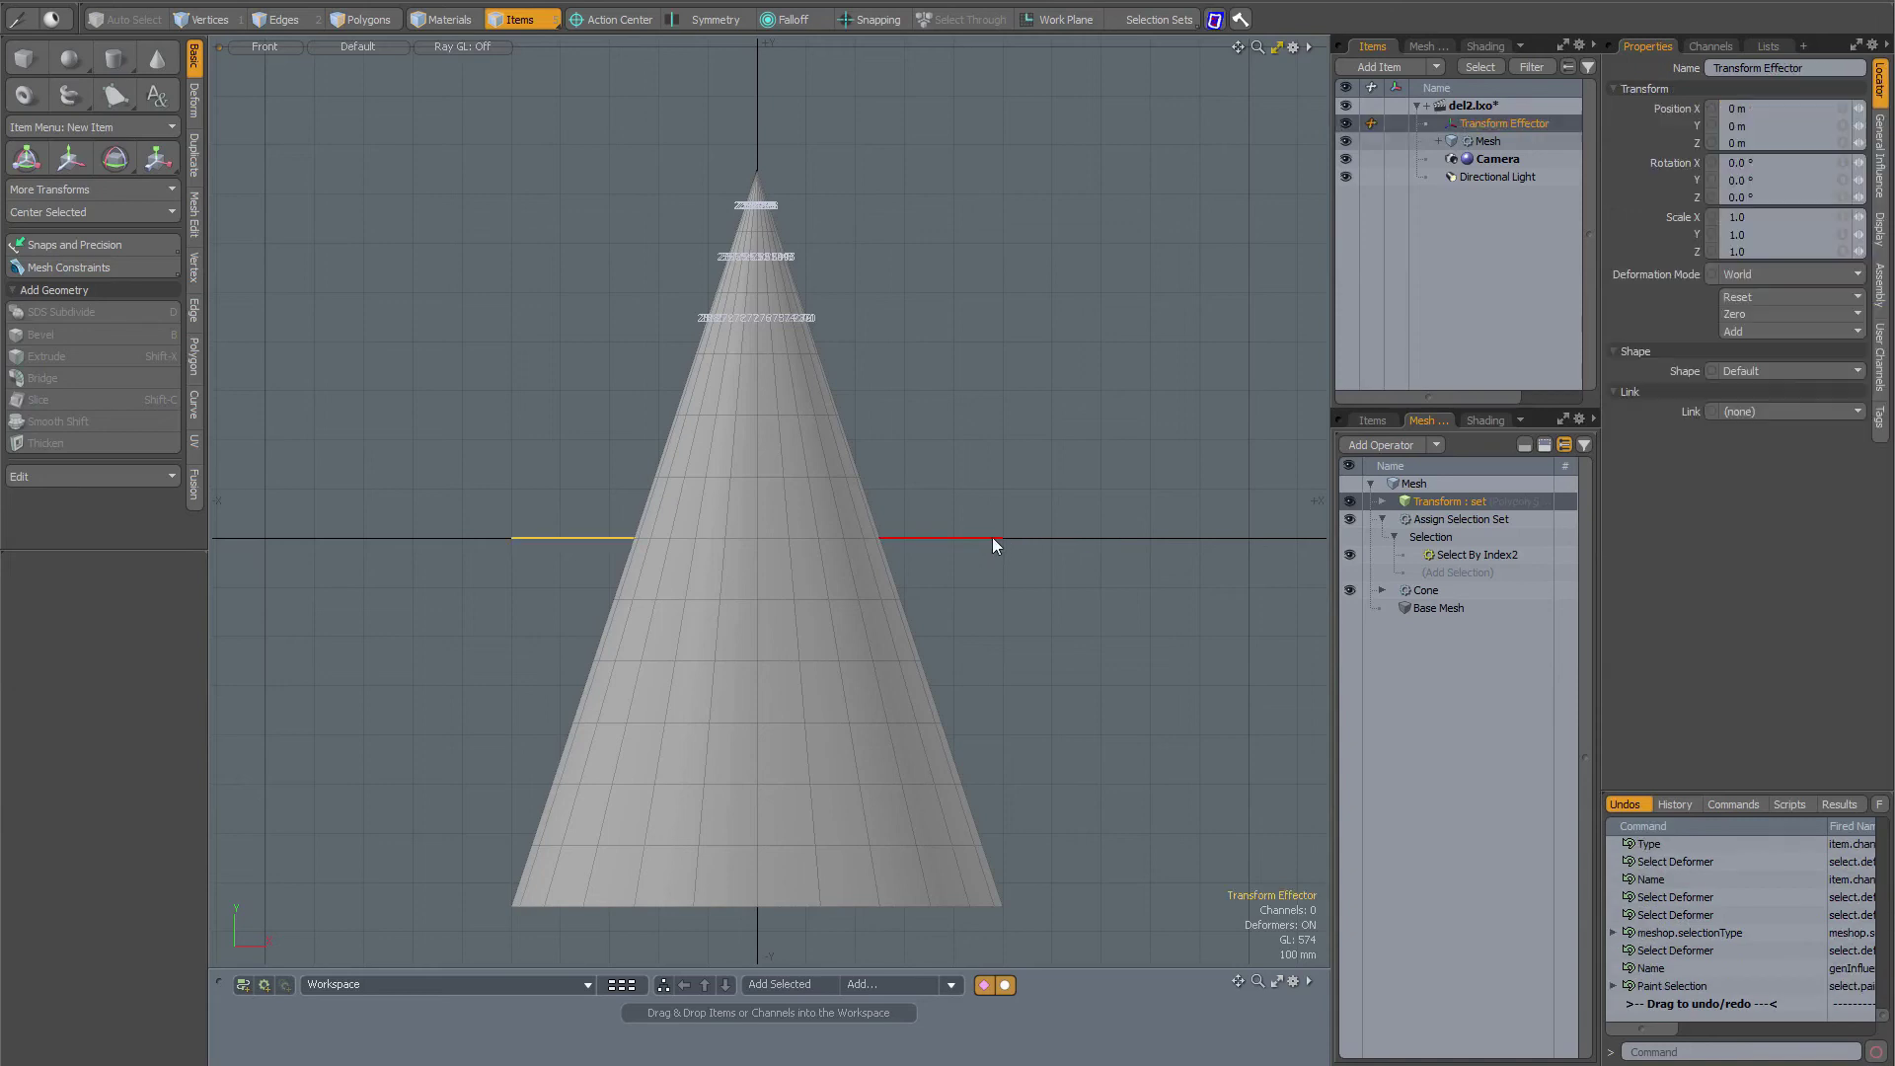
key(w)
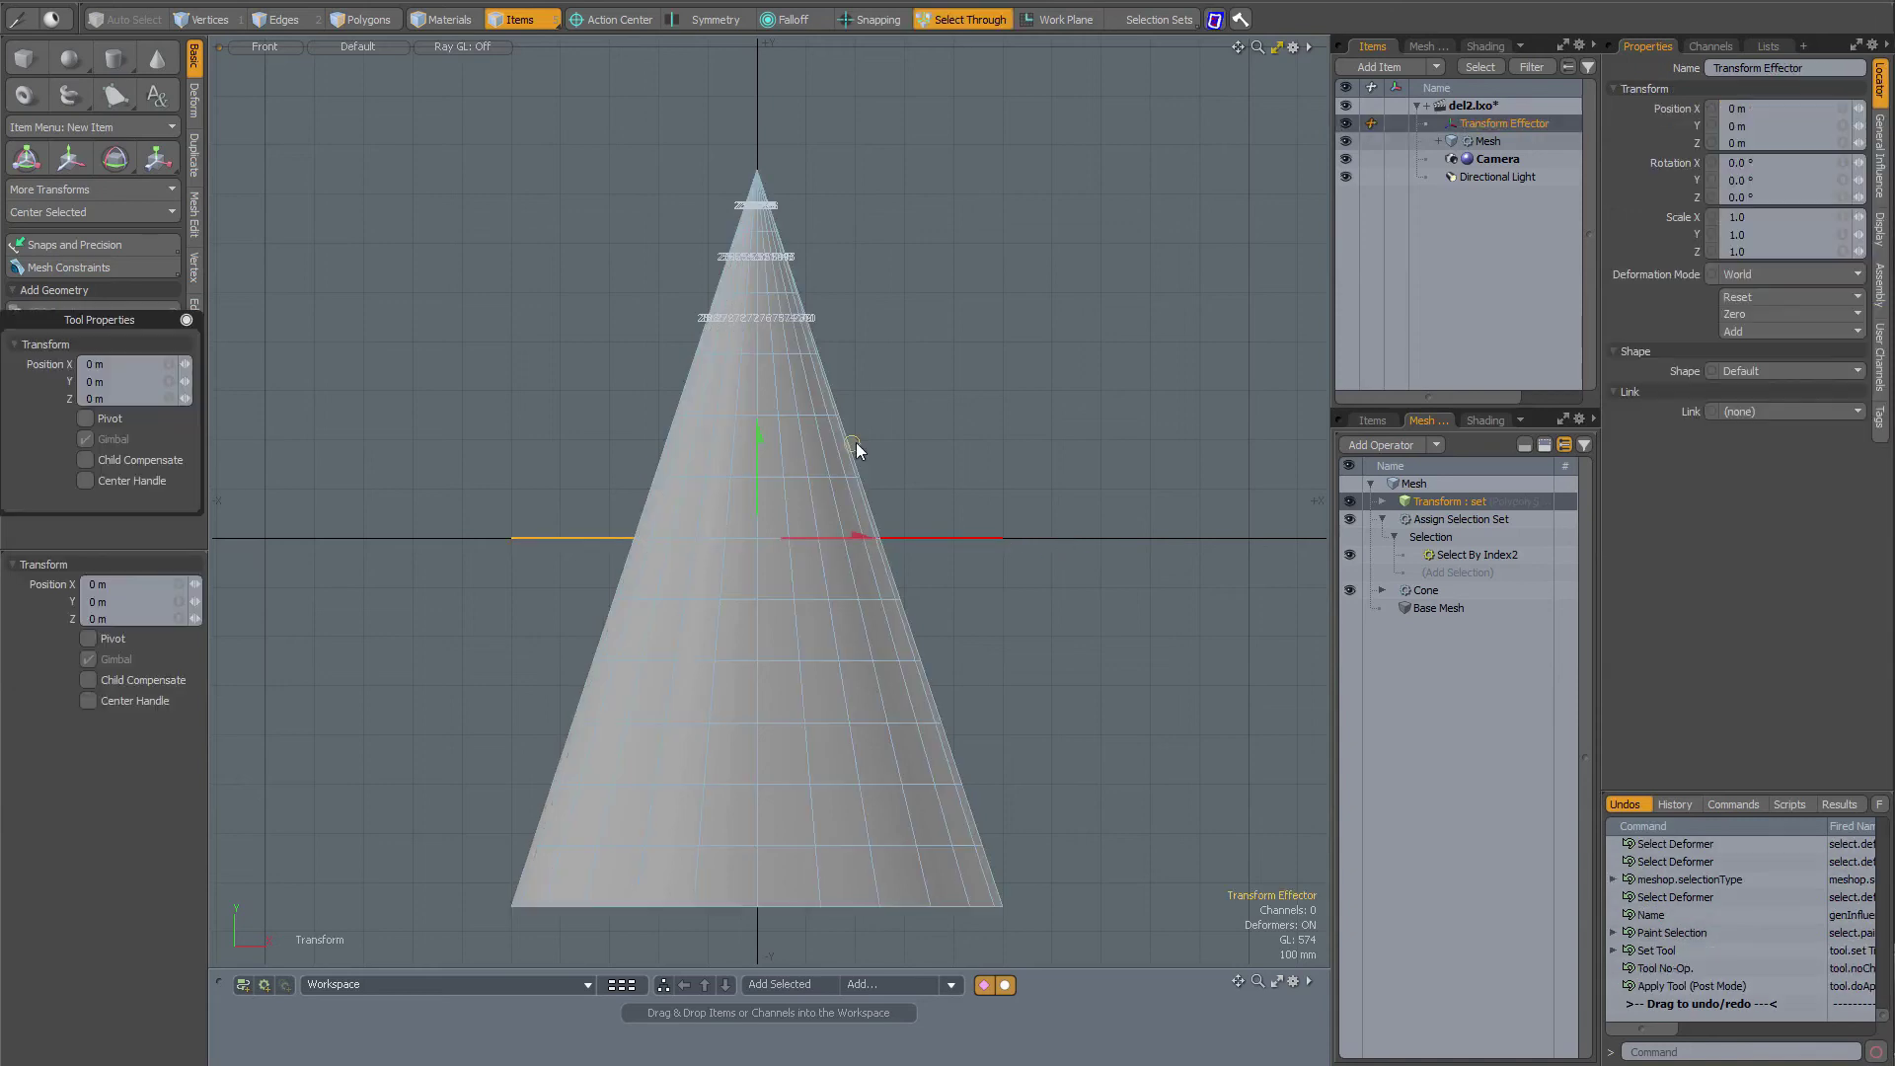
mouse_move(856, 442)
mouse_down()
mouse_move(986, 480)
mouse_move(960, 347)
mouse_move(856, 442)
mouse_up()
key(space)
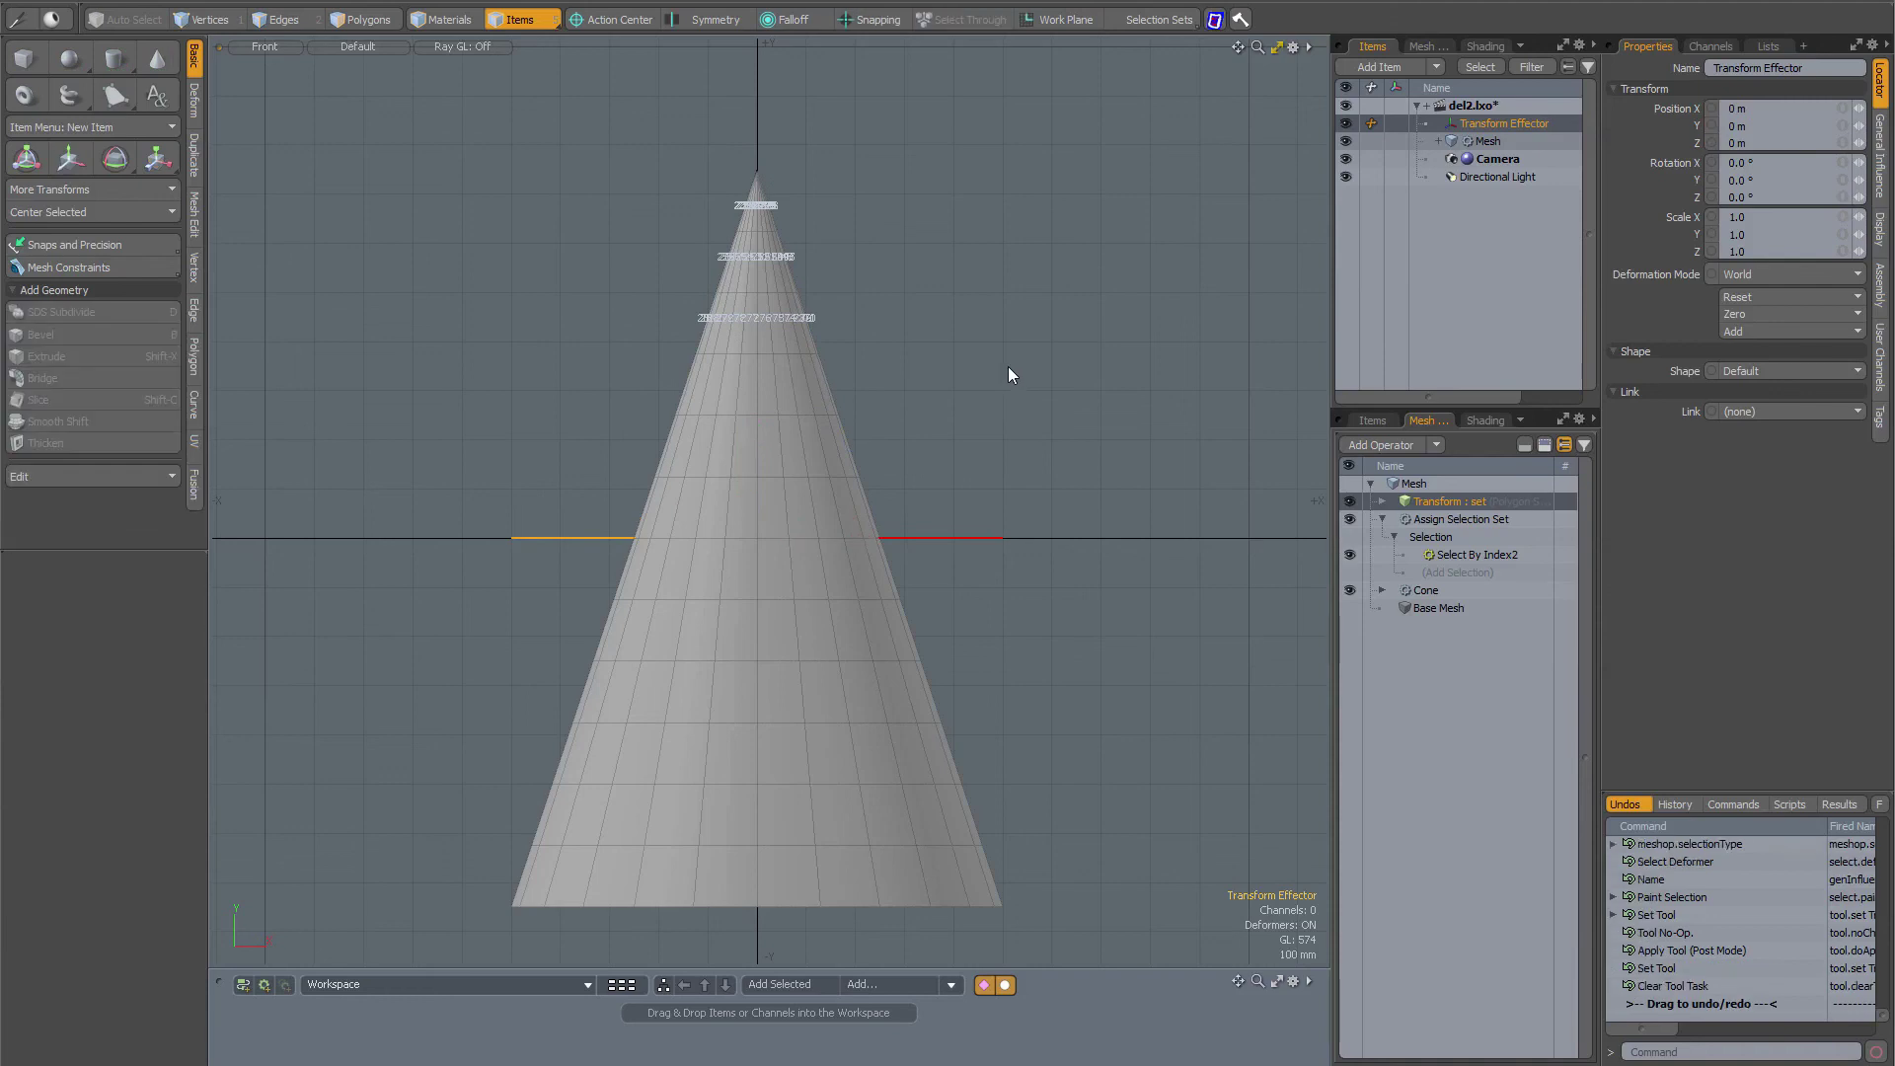
click(1008, 367)
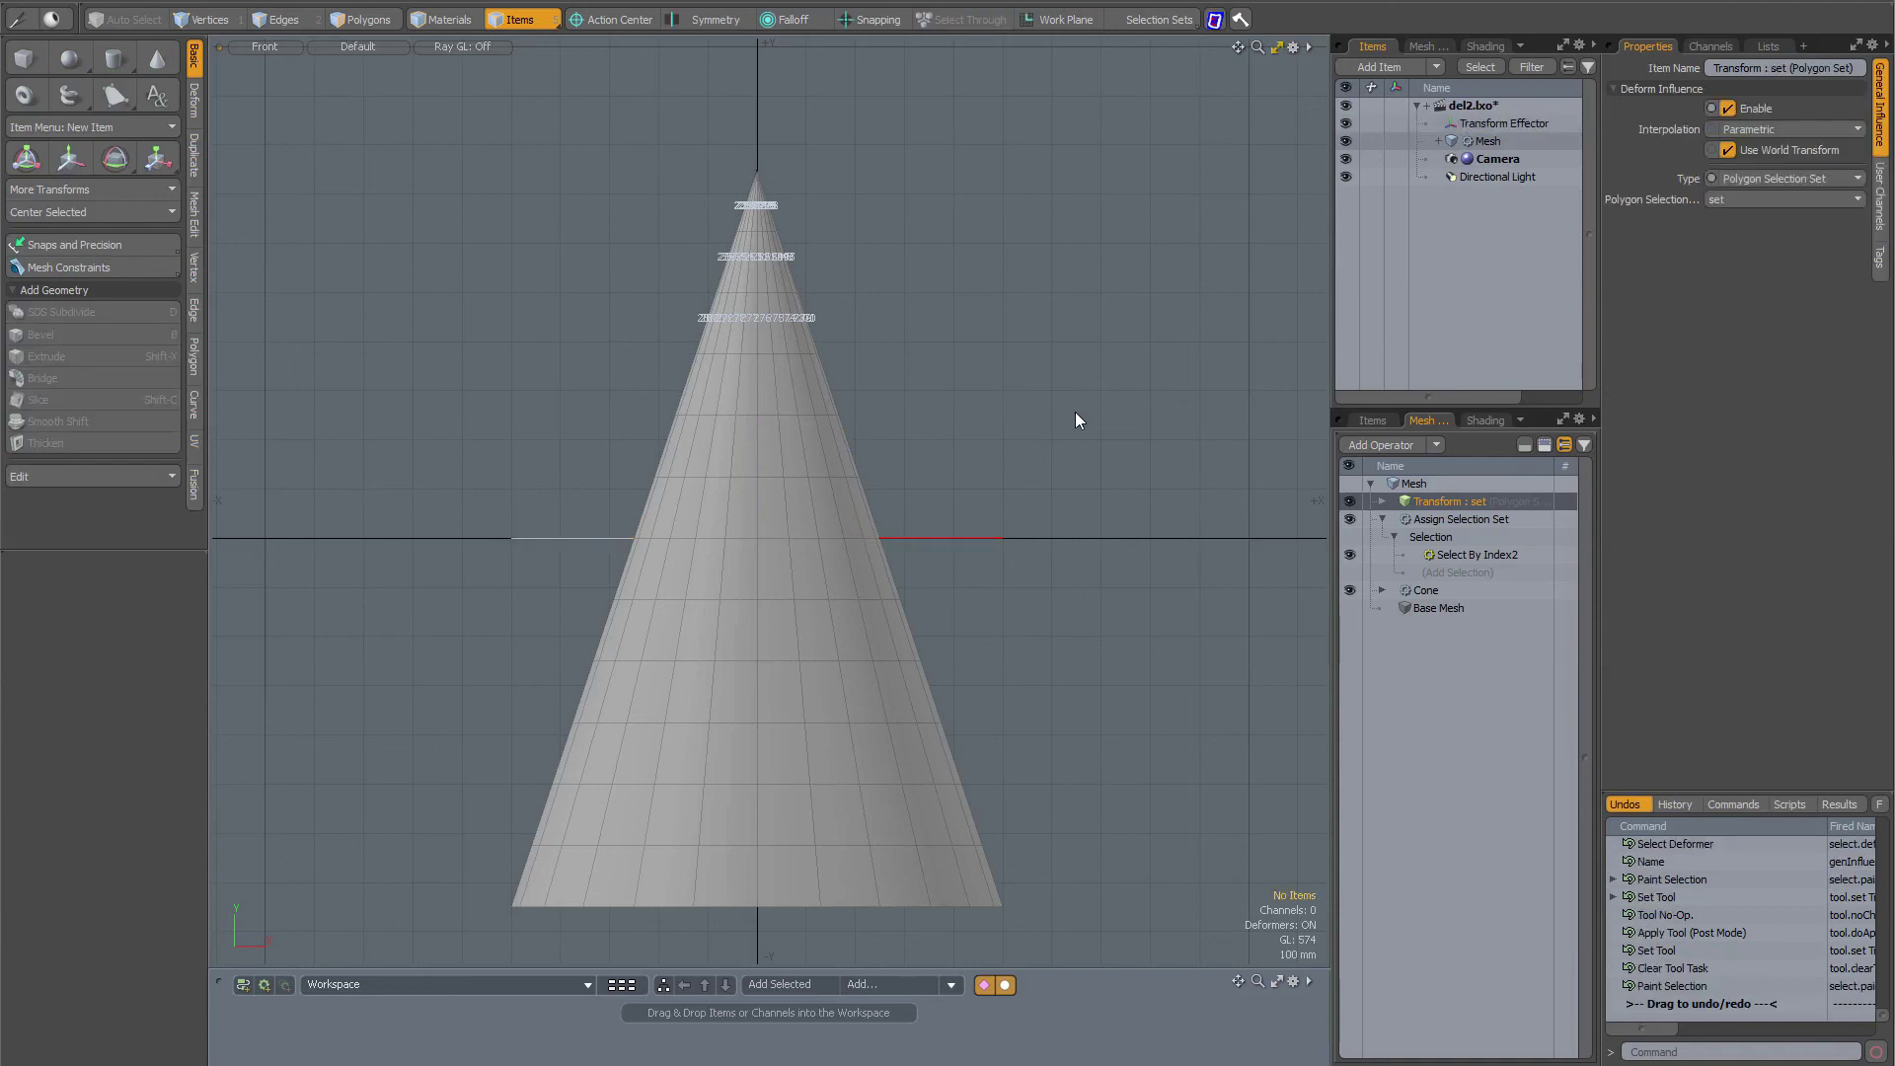
Clear Select By Index2, store the bottom two polygon rows (240-288), and zoom in to read the indices.
click(1458, 554)
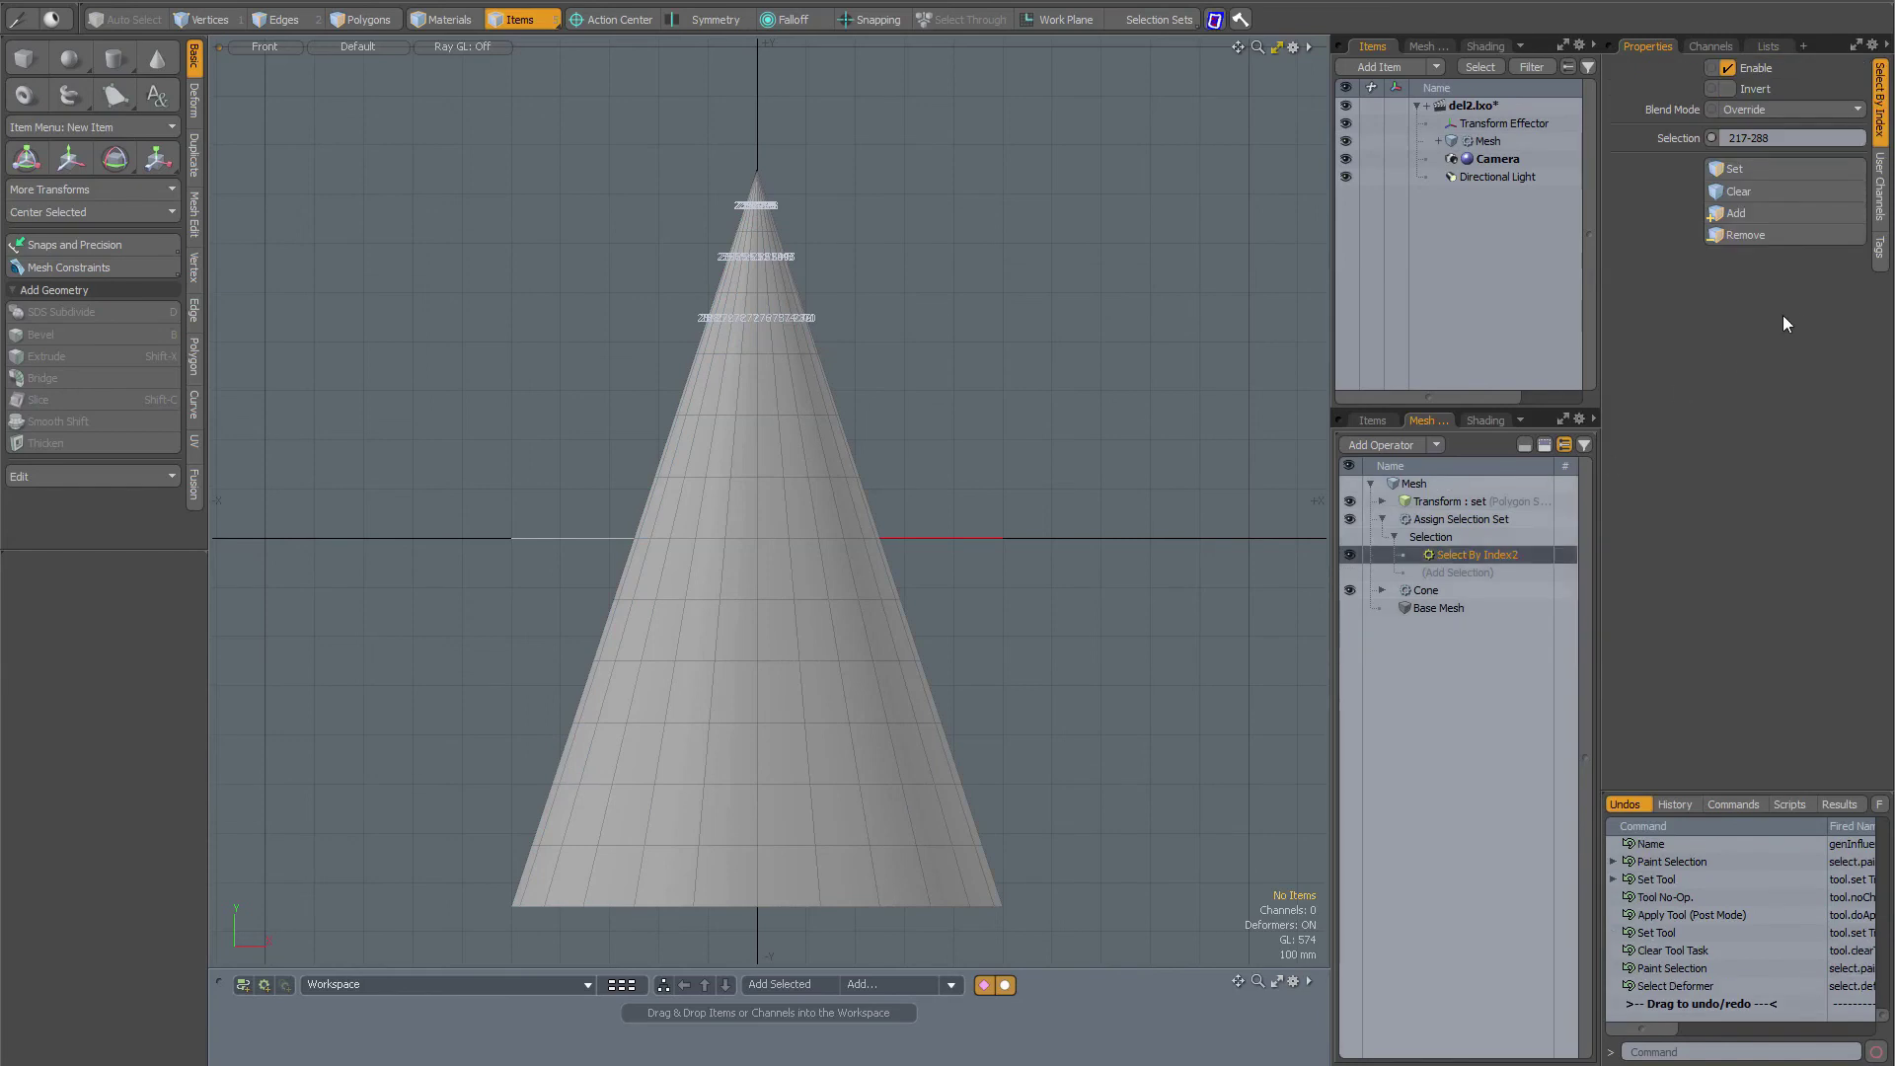
click(1769, 198)
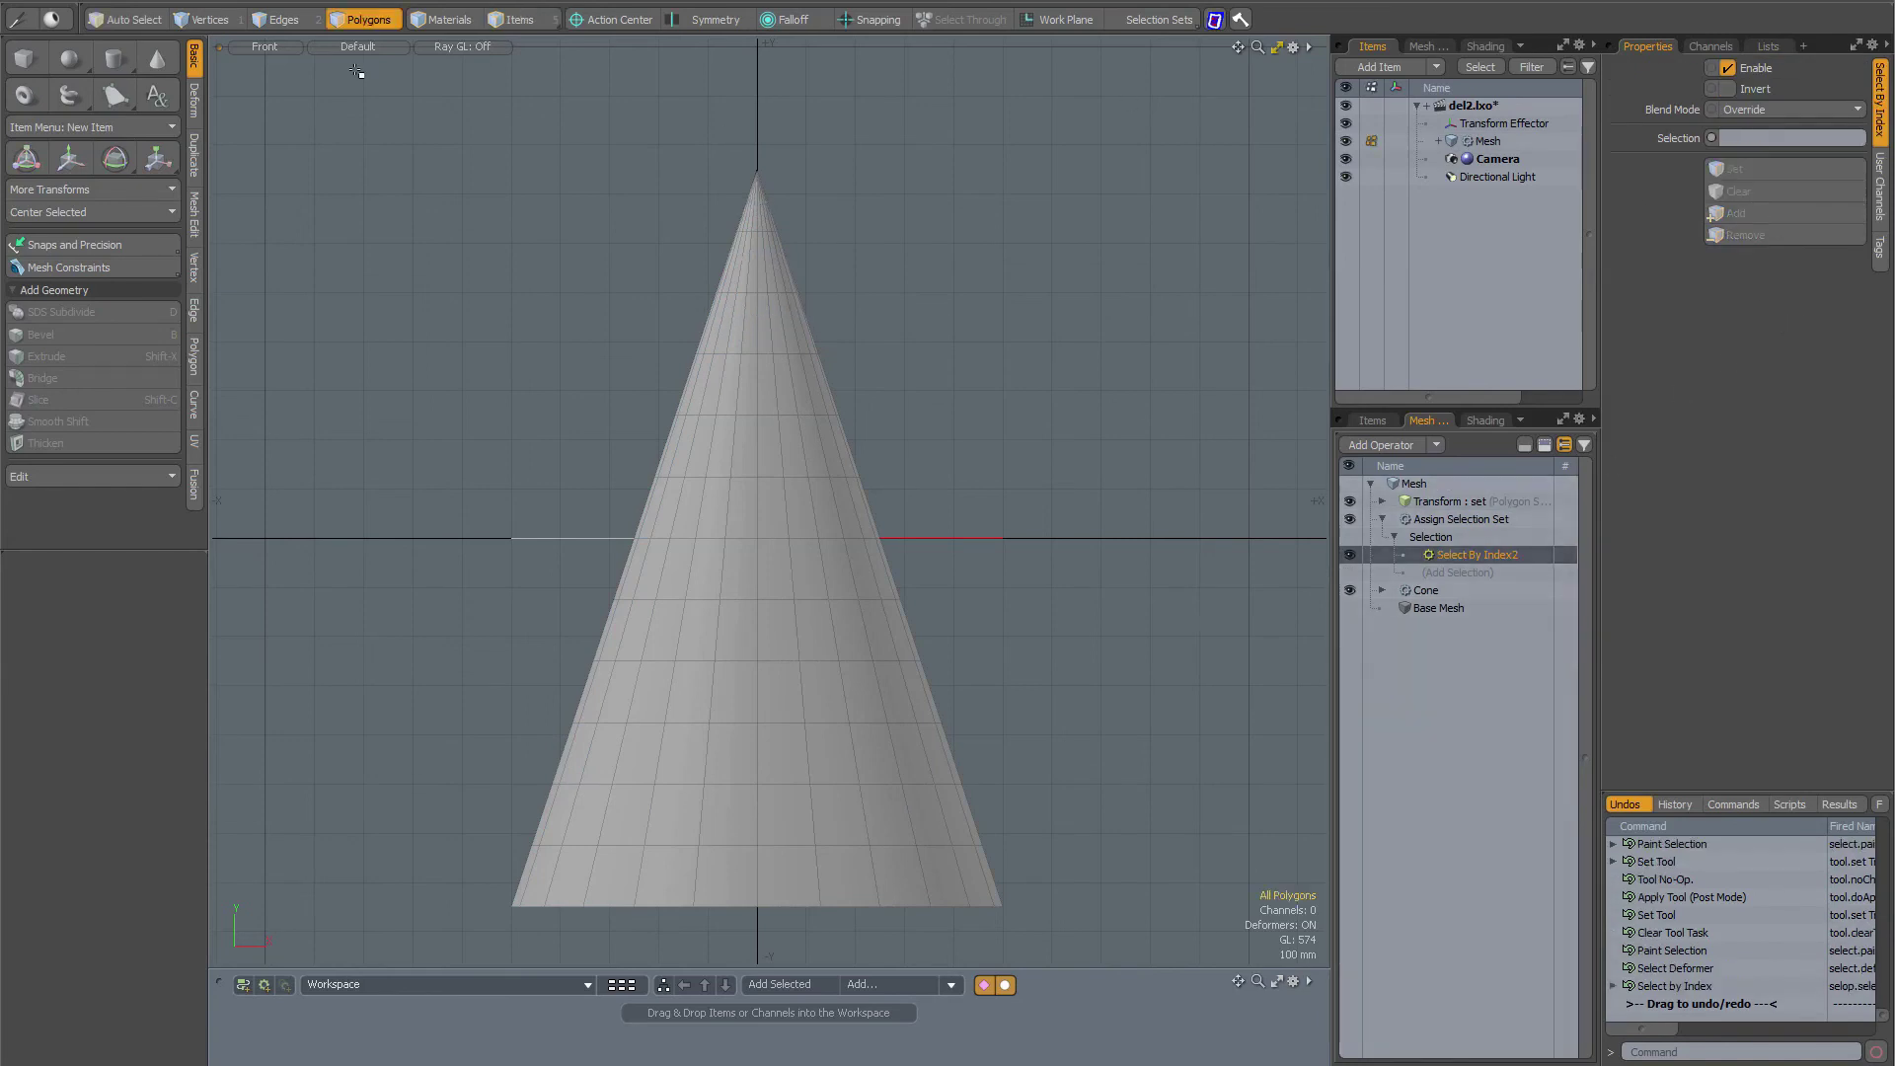
mouse_move(1089, 747)
right_down()
mouse_move(465, 965)
mouse_move(448, 948)
right_up()
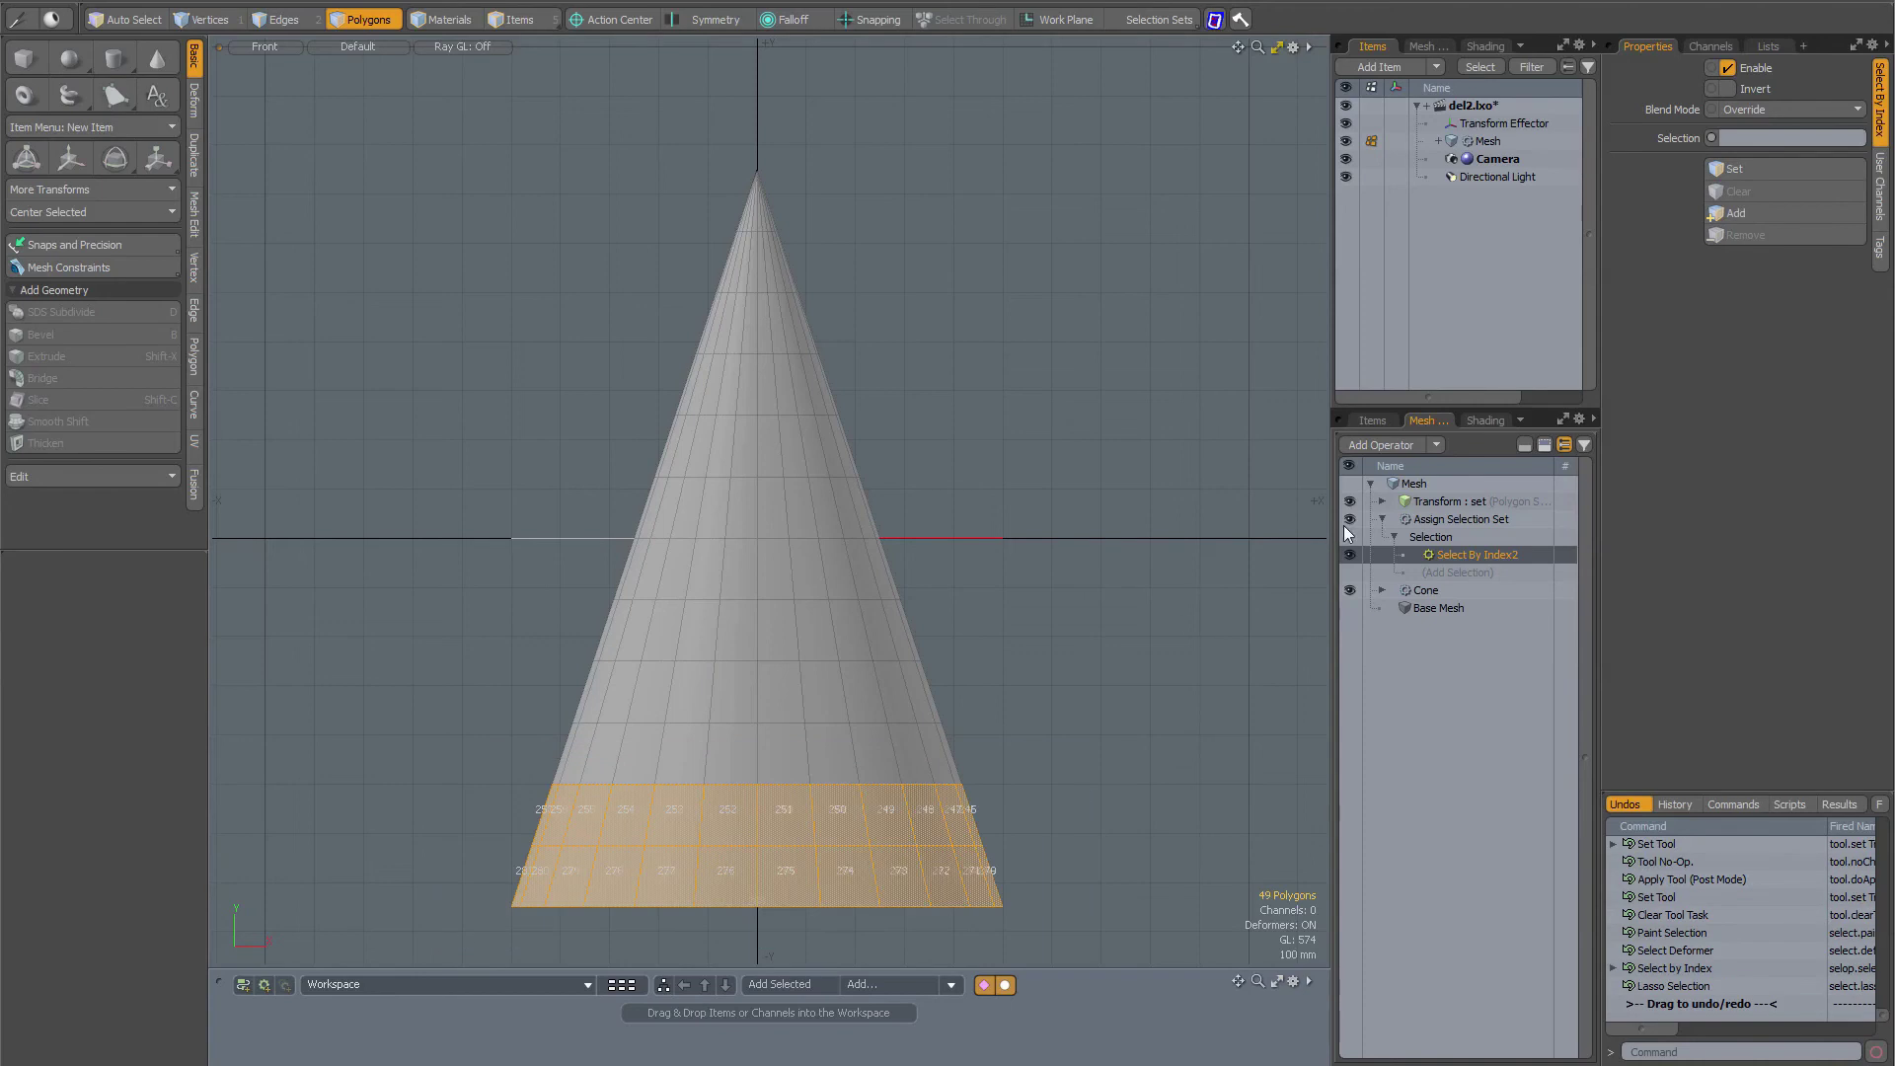
click(1755, 168)
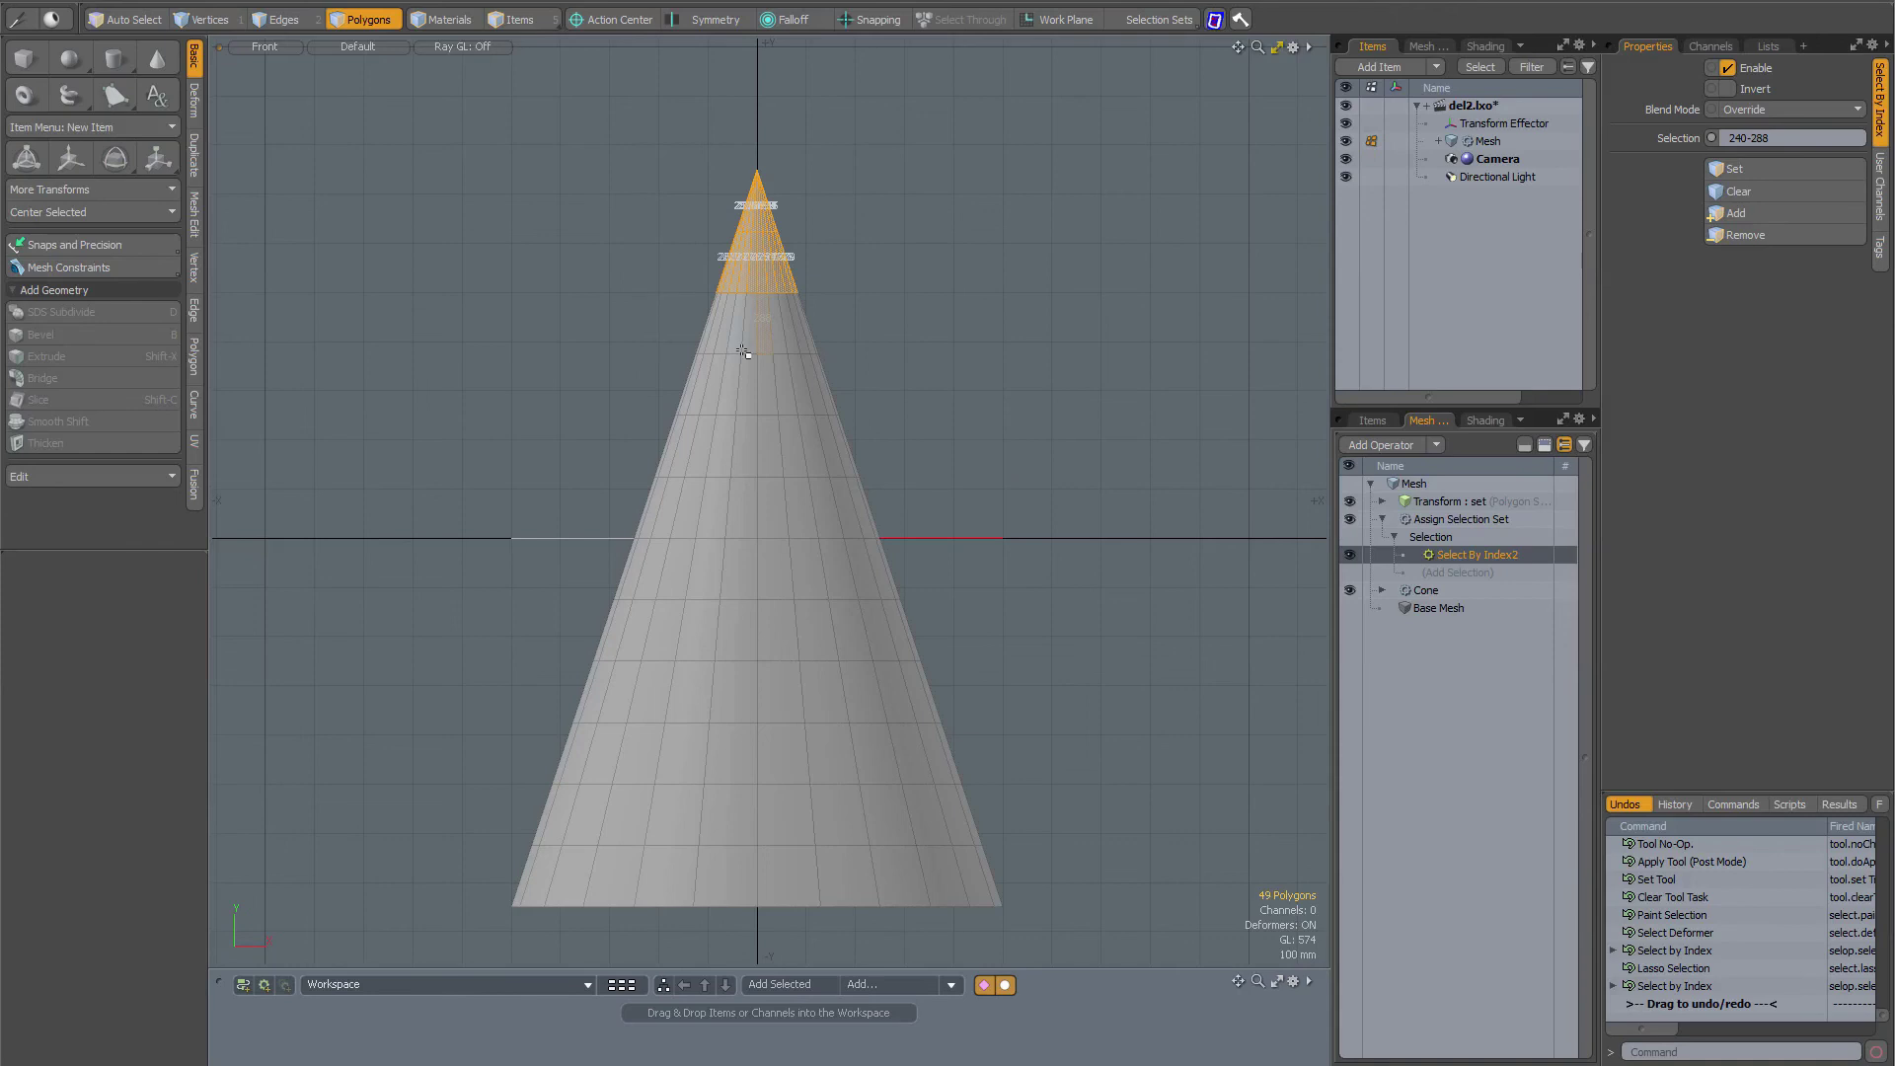
ctrl+alt+drag(804, 224, 1184, 329)
ctrl+alt+drag(761, 487, 892, 529)
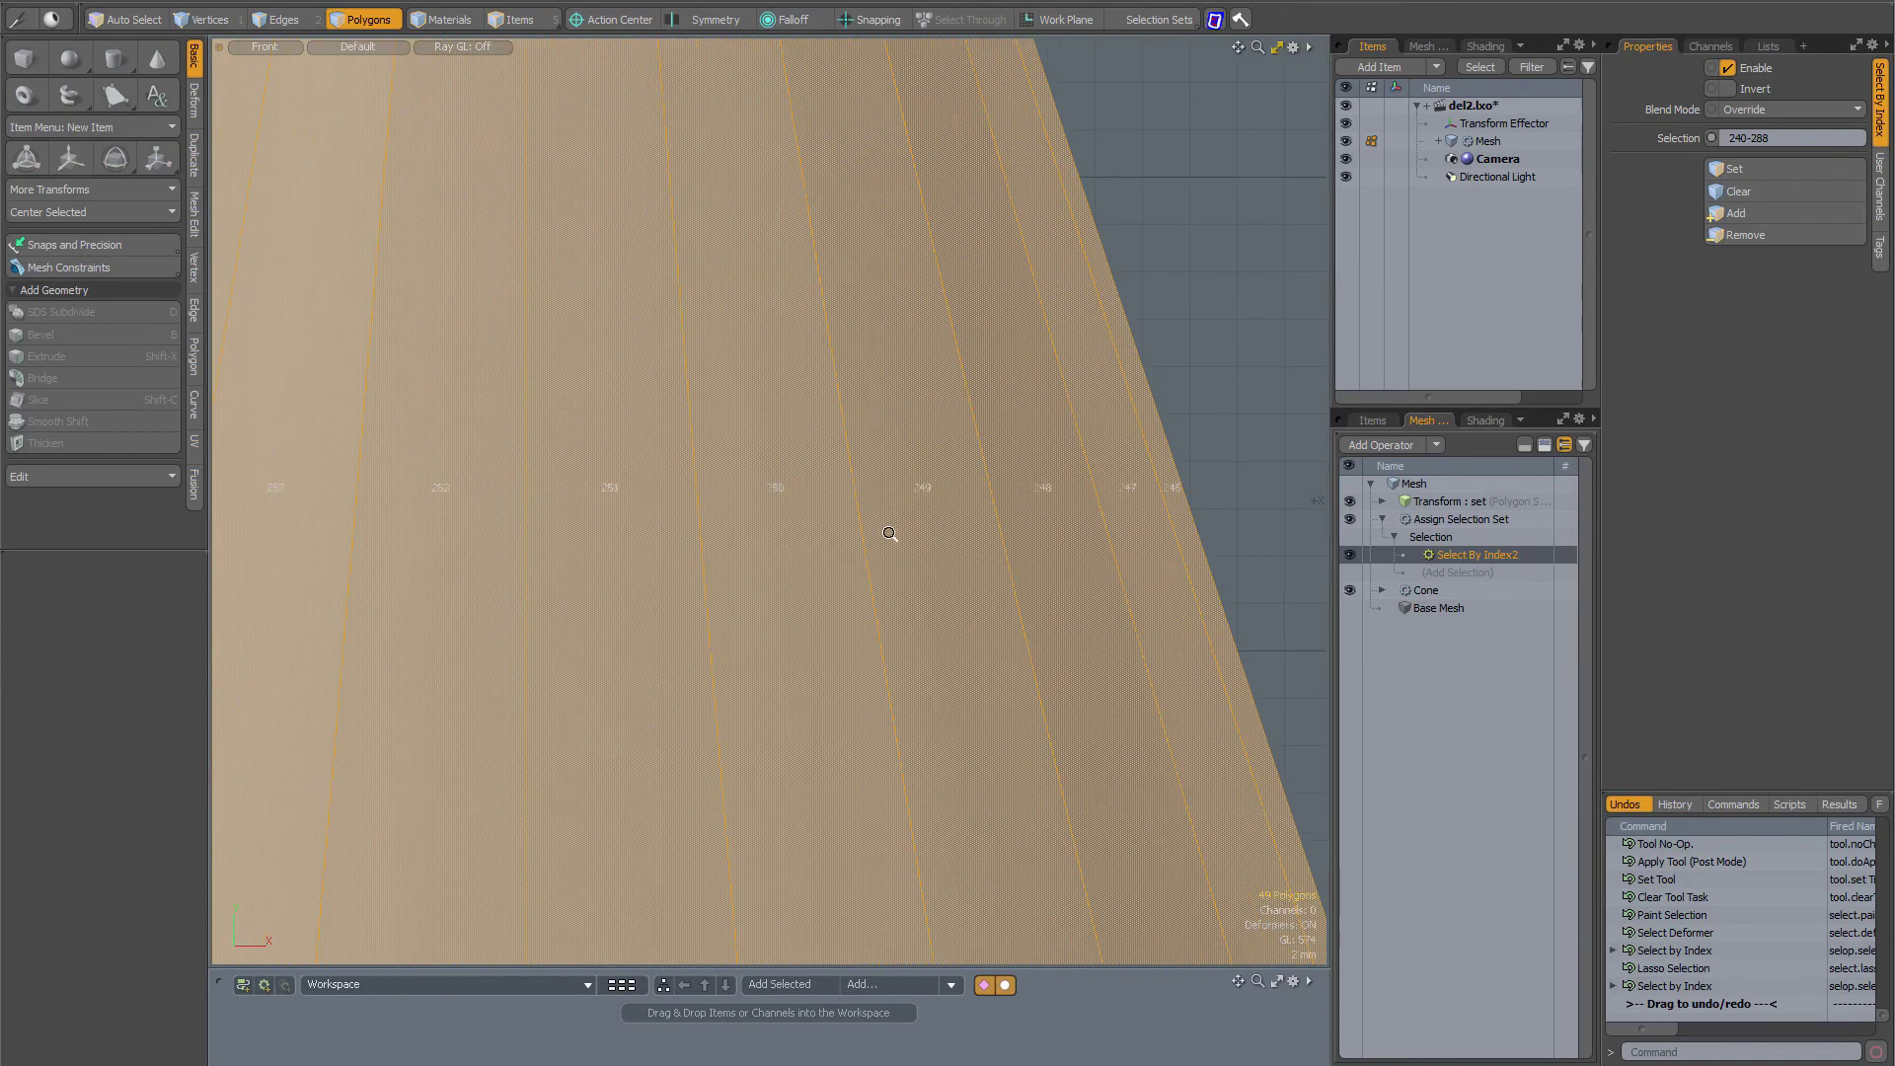
ctrl+alt+drag(661, 509, 838, 385)
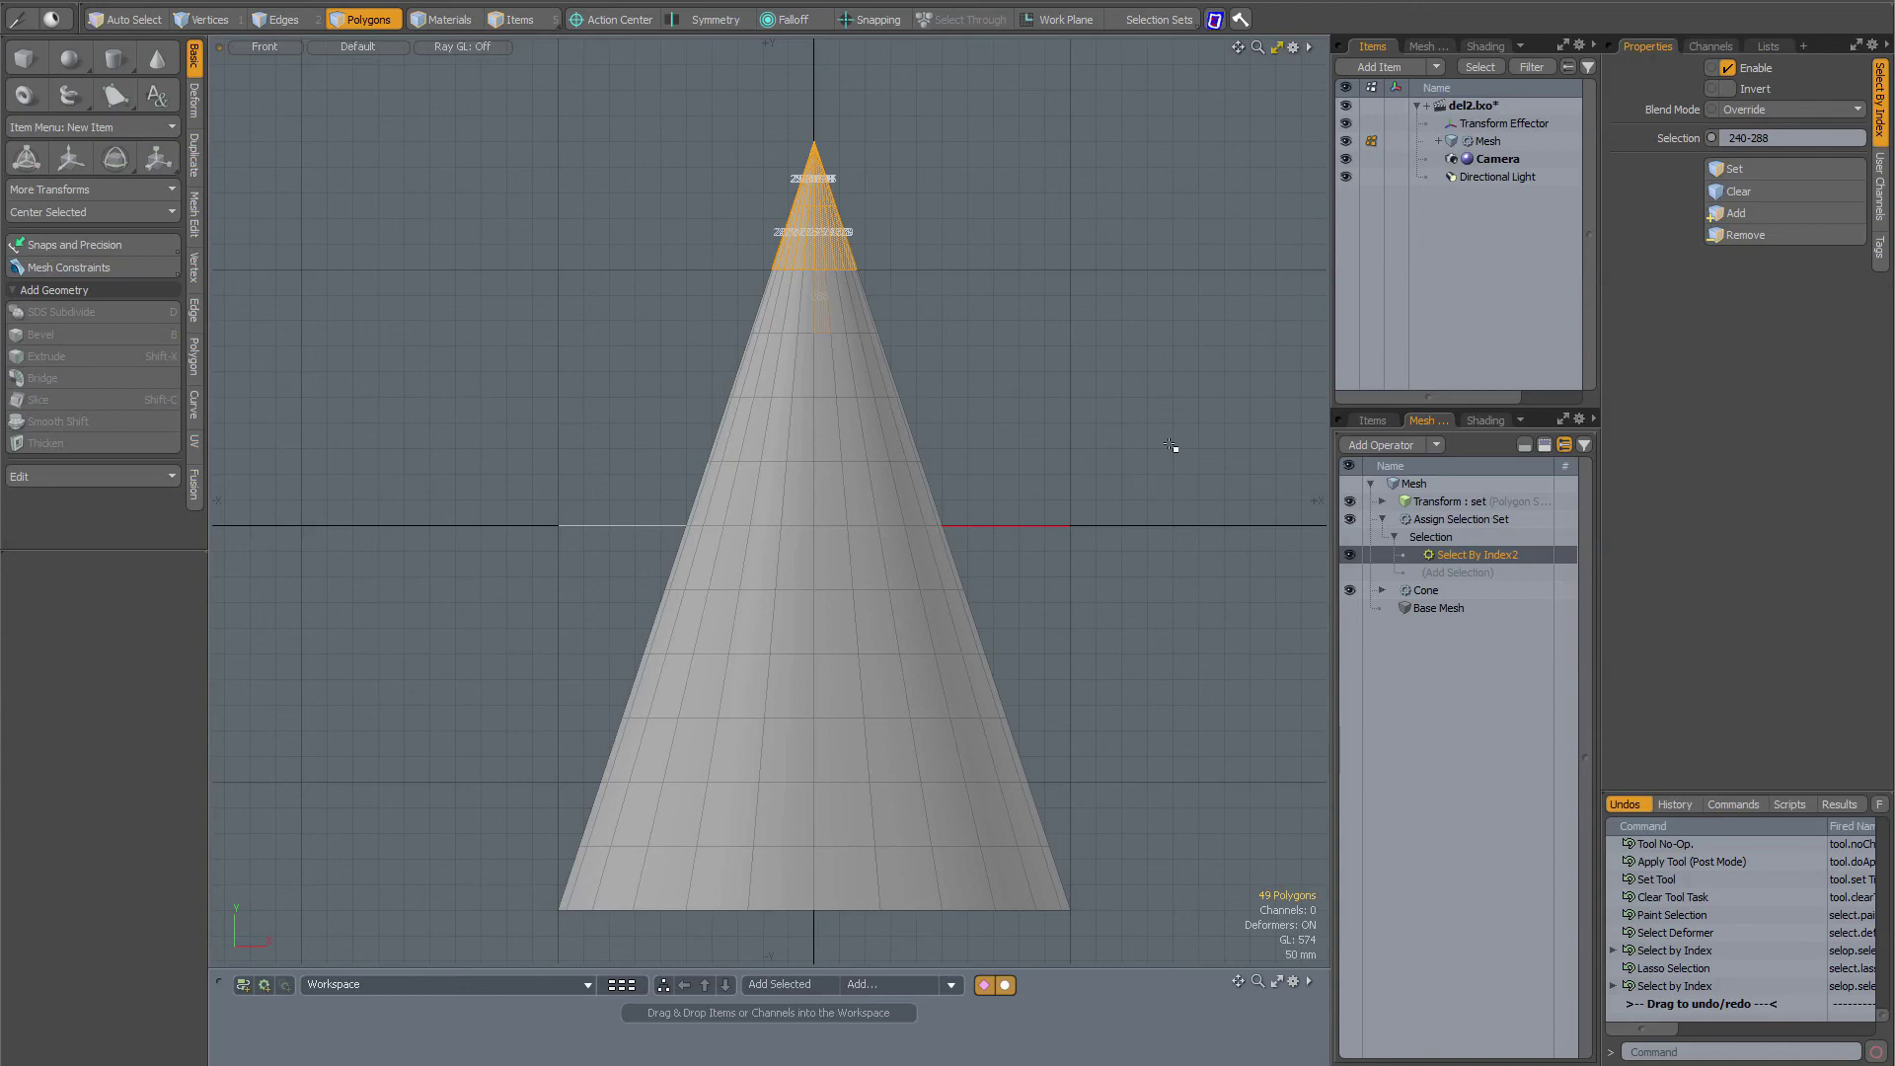
With ghosted view on, store the cone's bottom two rows as indices 0-48.
click(1545, 446)
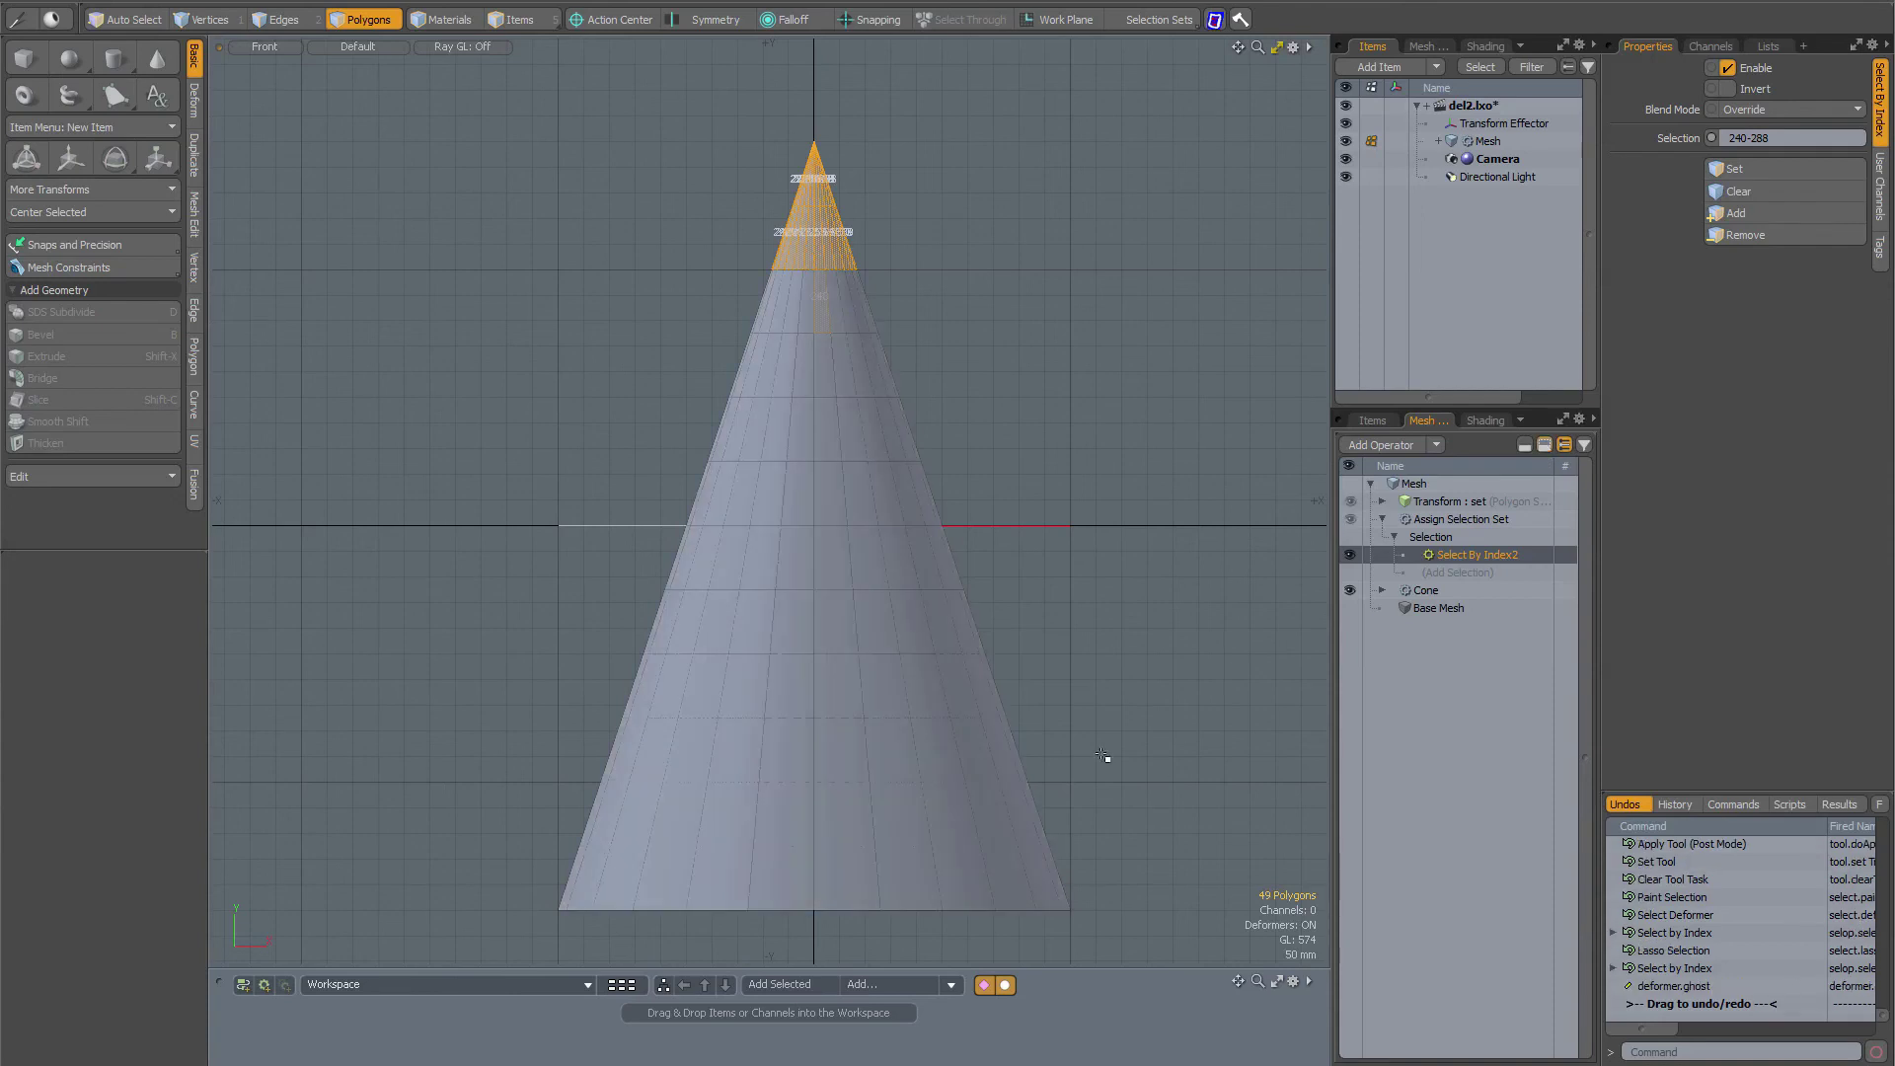
mouse_move(1102, 758)
mouse_down()
mouse_move(977, 879)
mouse_move(441, 970)
mouse_up()
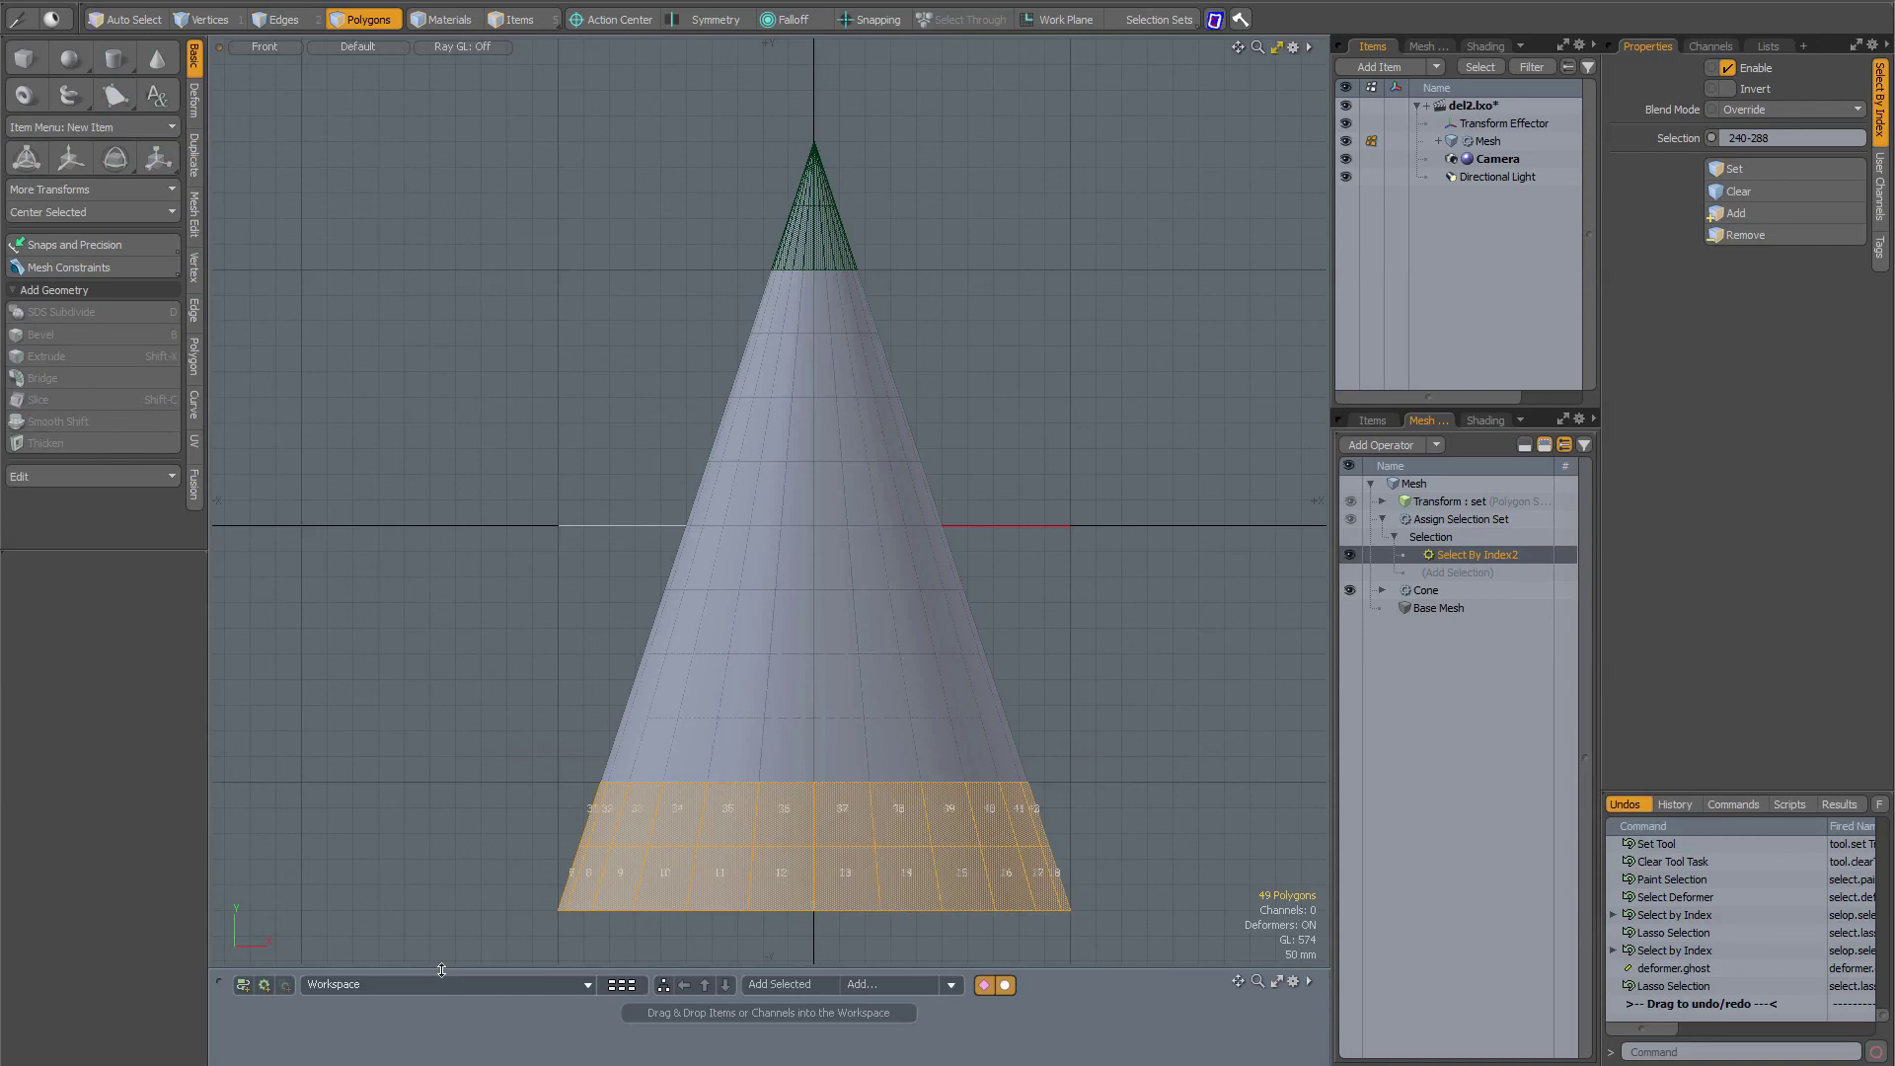
click(1751, 169)
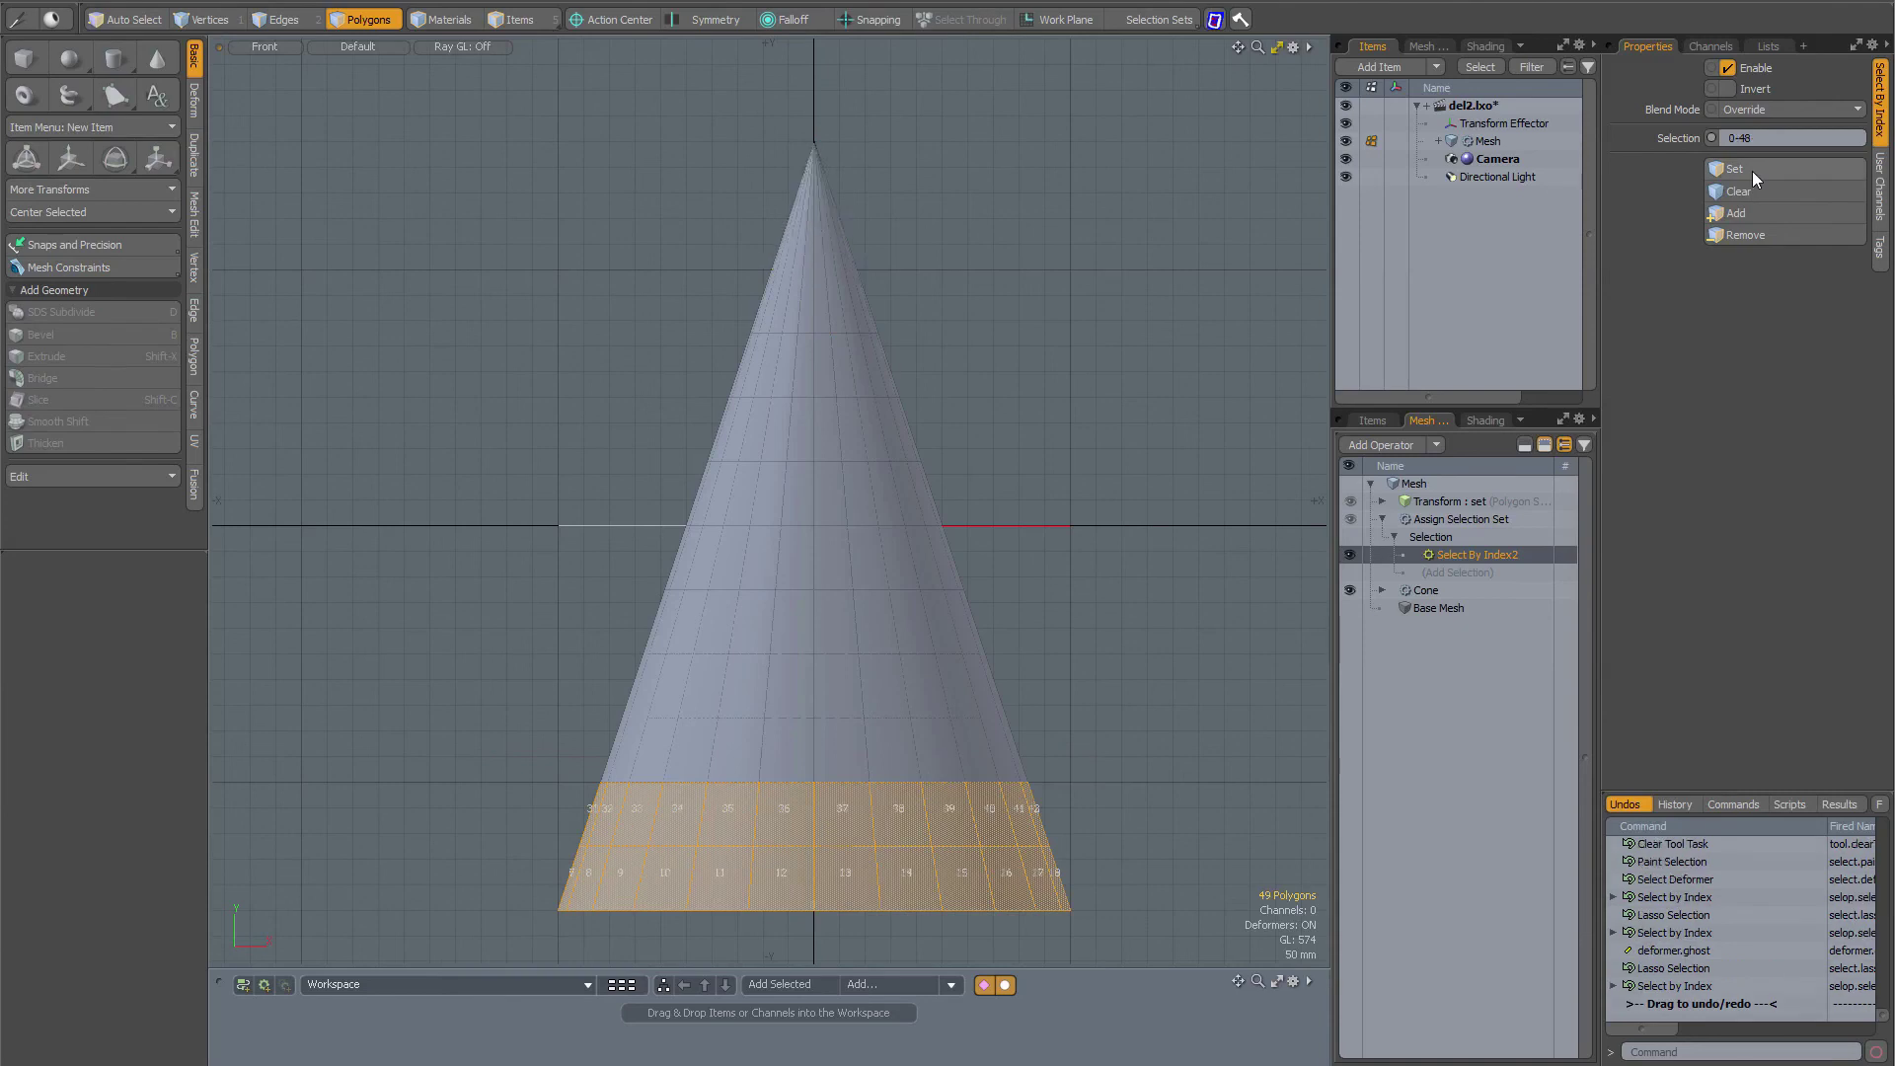
click(1066, 419)
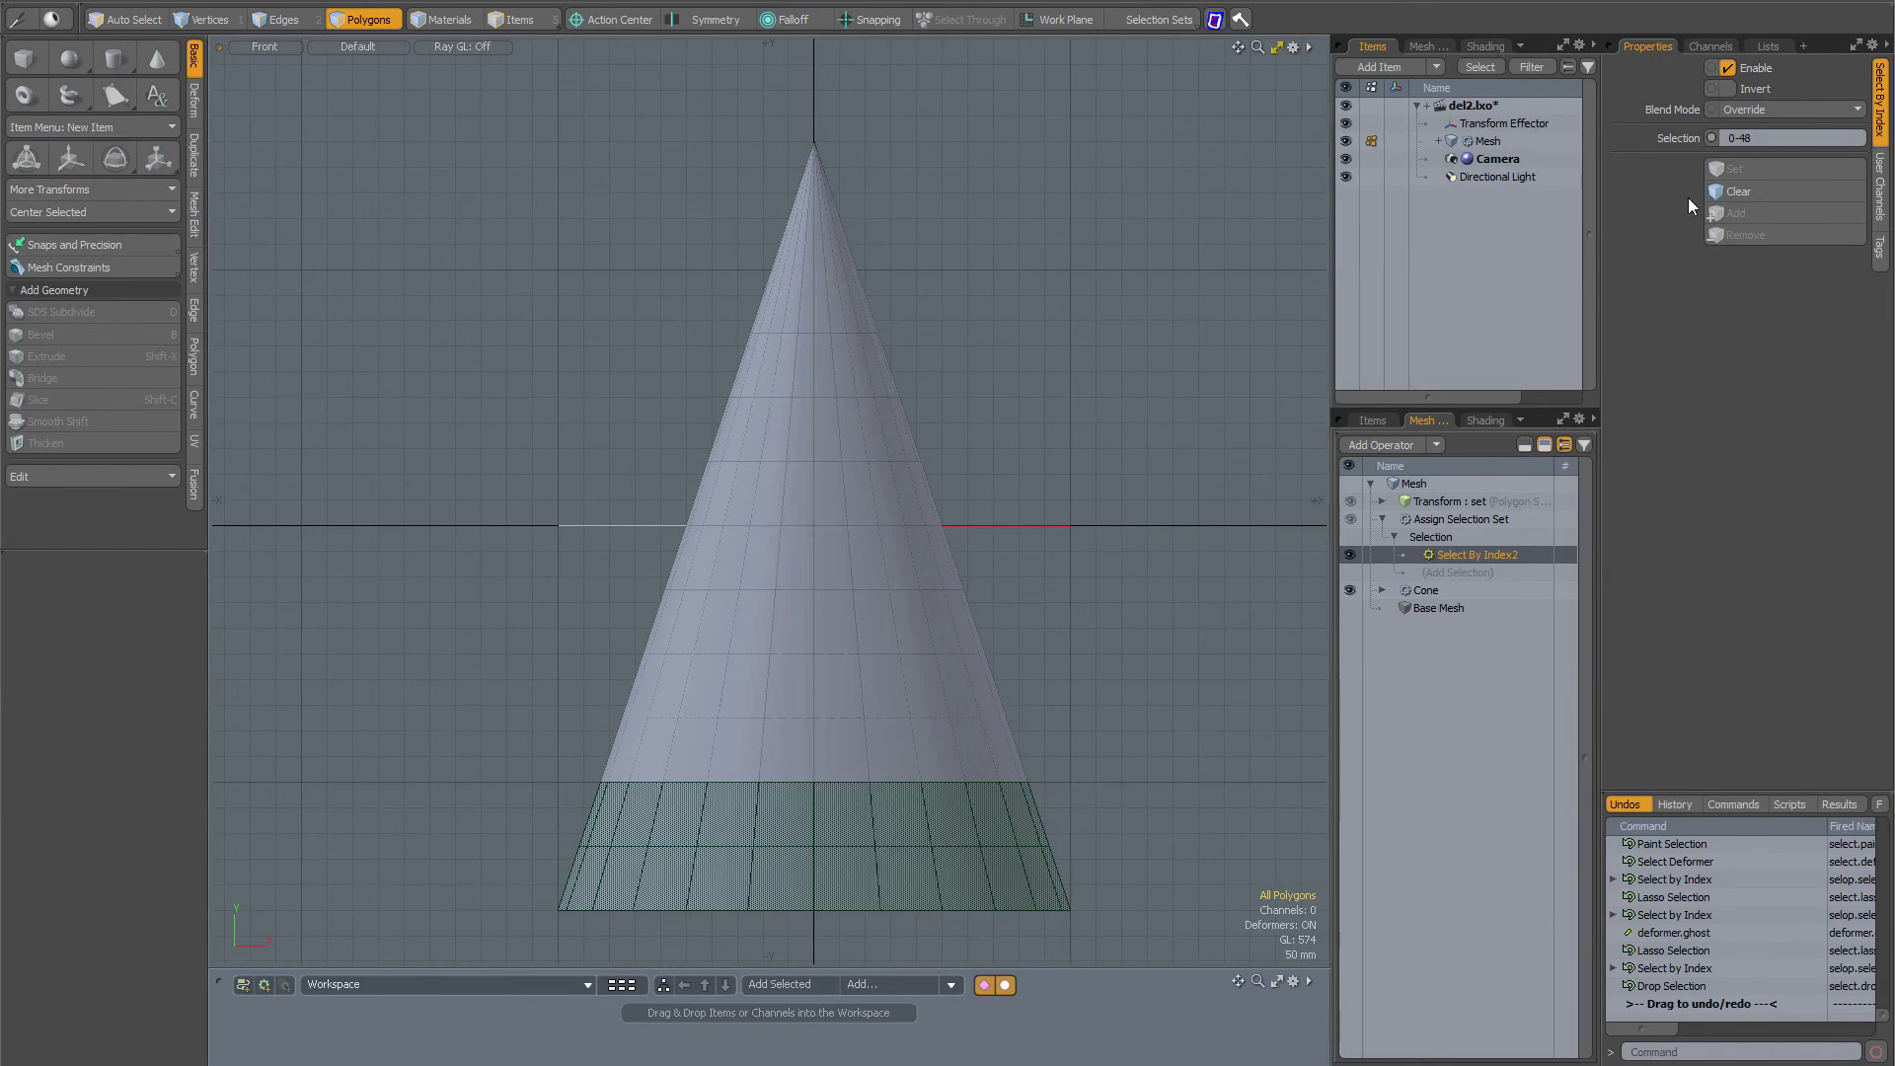
Clear the range, store the tip rows as 217-288, and leave ghosted view off.
click(1780, 192)
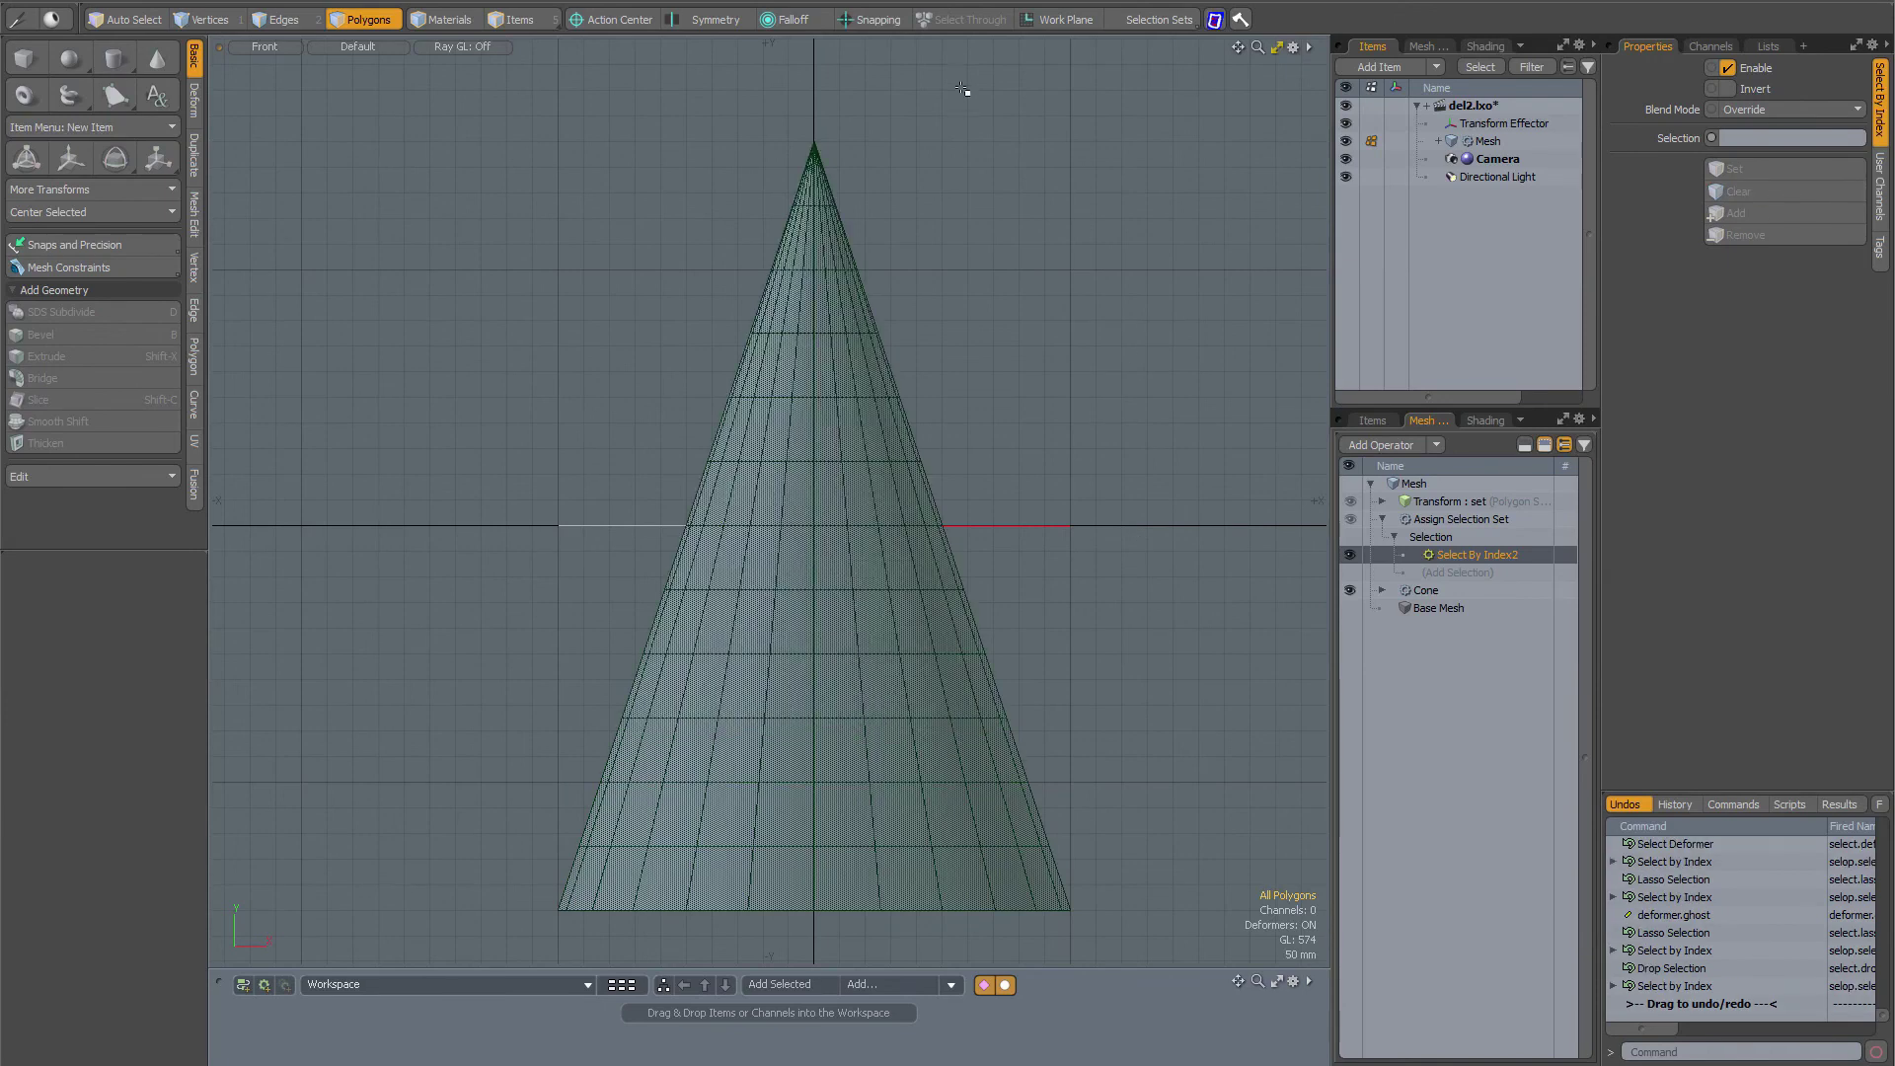
mouse_move(972, 103)
right_down()
mouse_move(900, 297)
mouse_move(669, 367)
right_up()
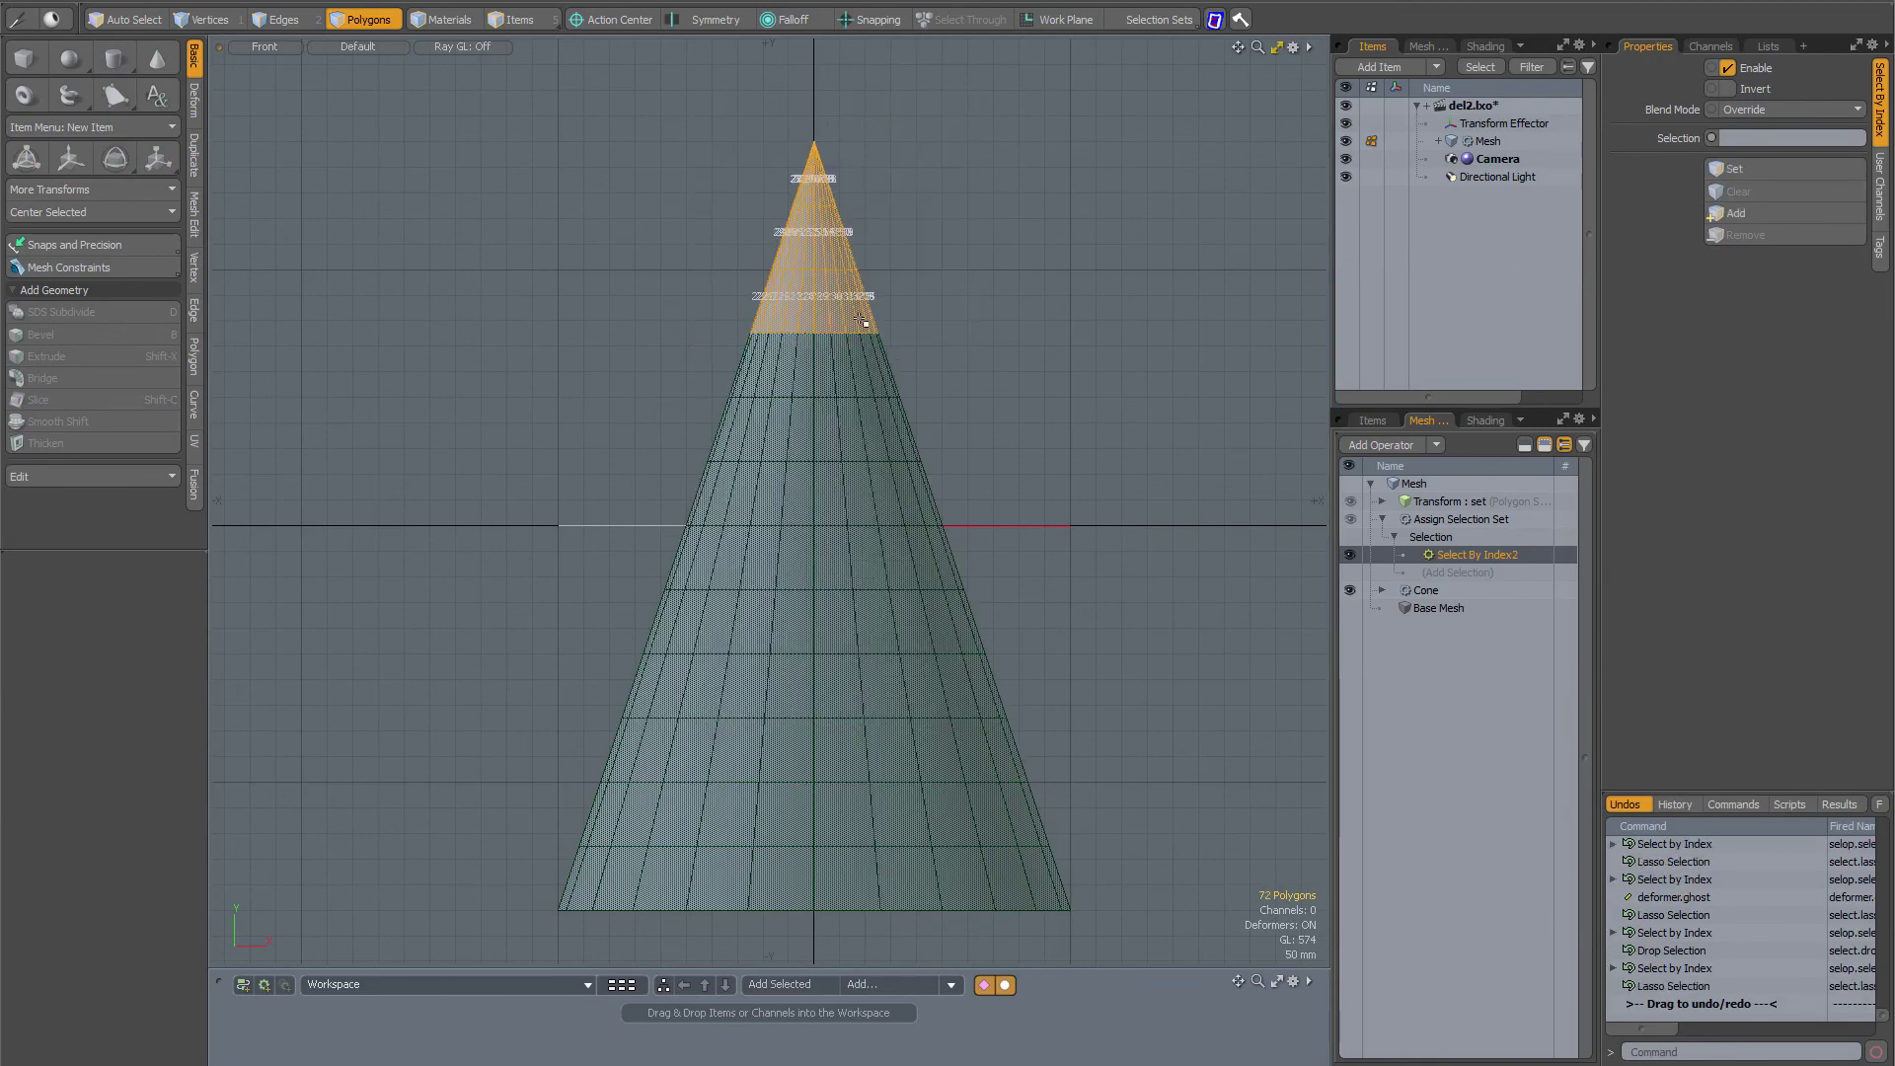
click(1737, 171)
click(711, 155)
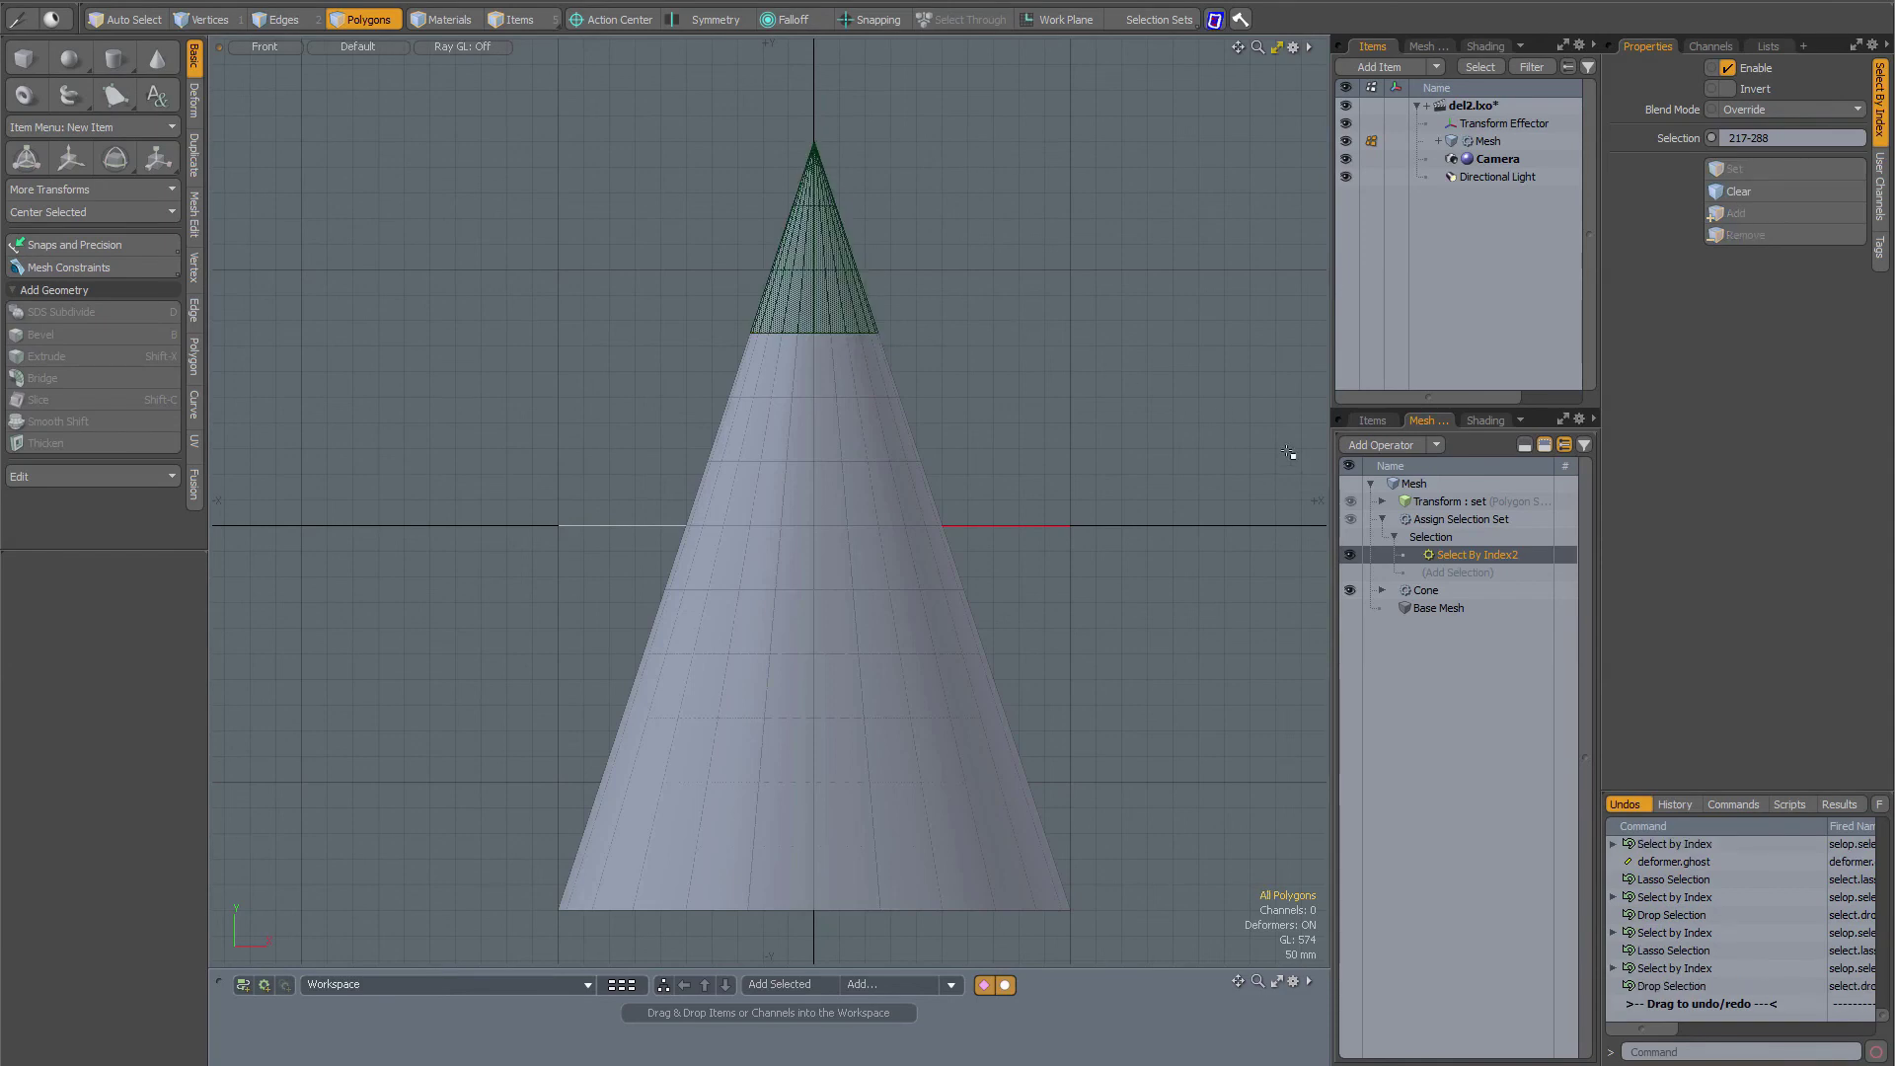
click(1544, 446)
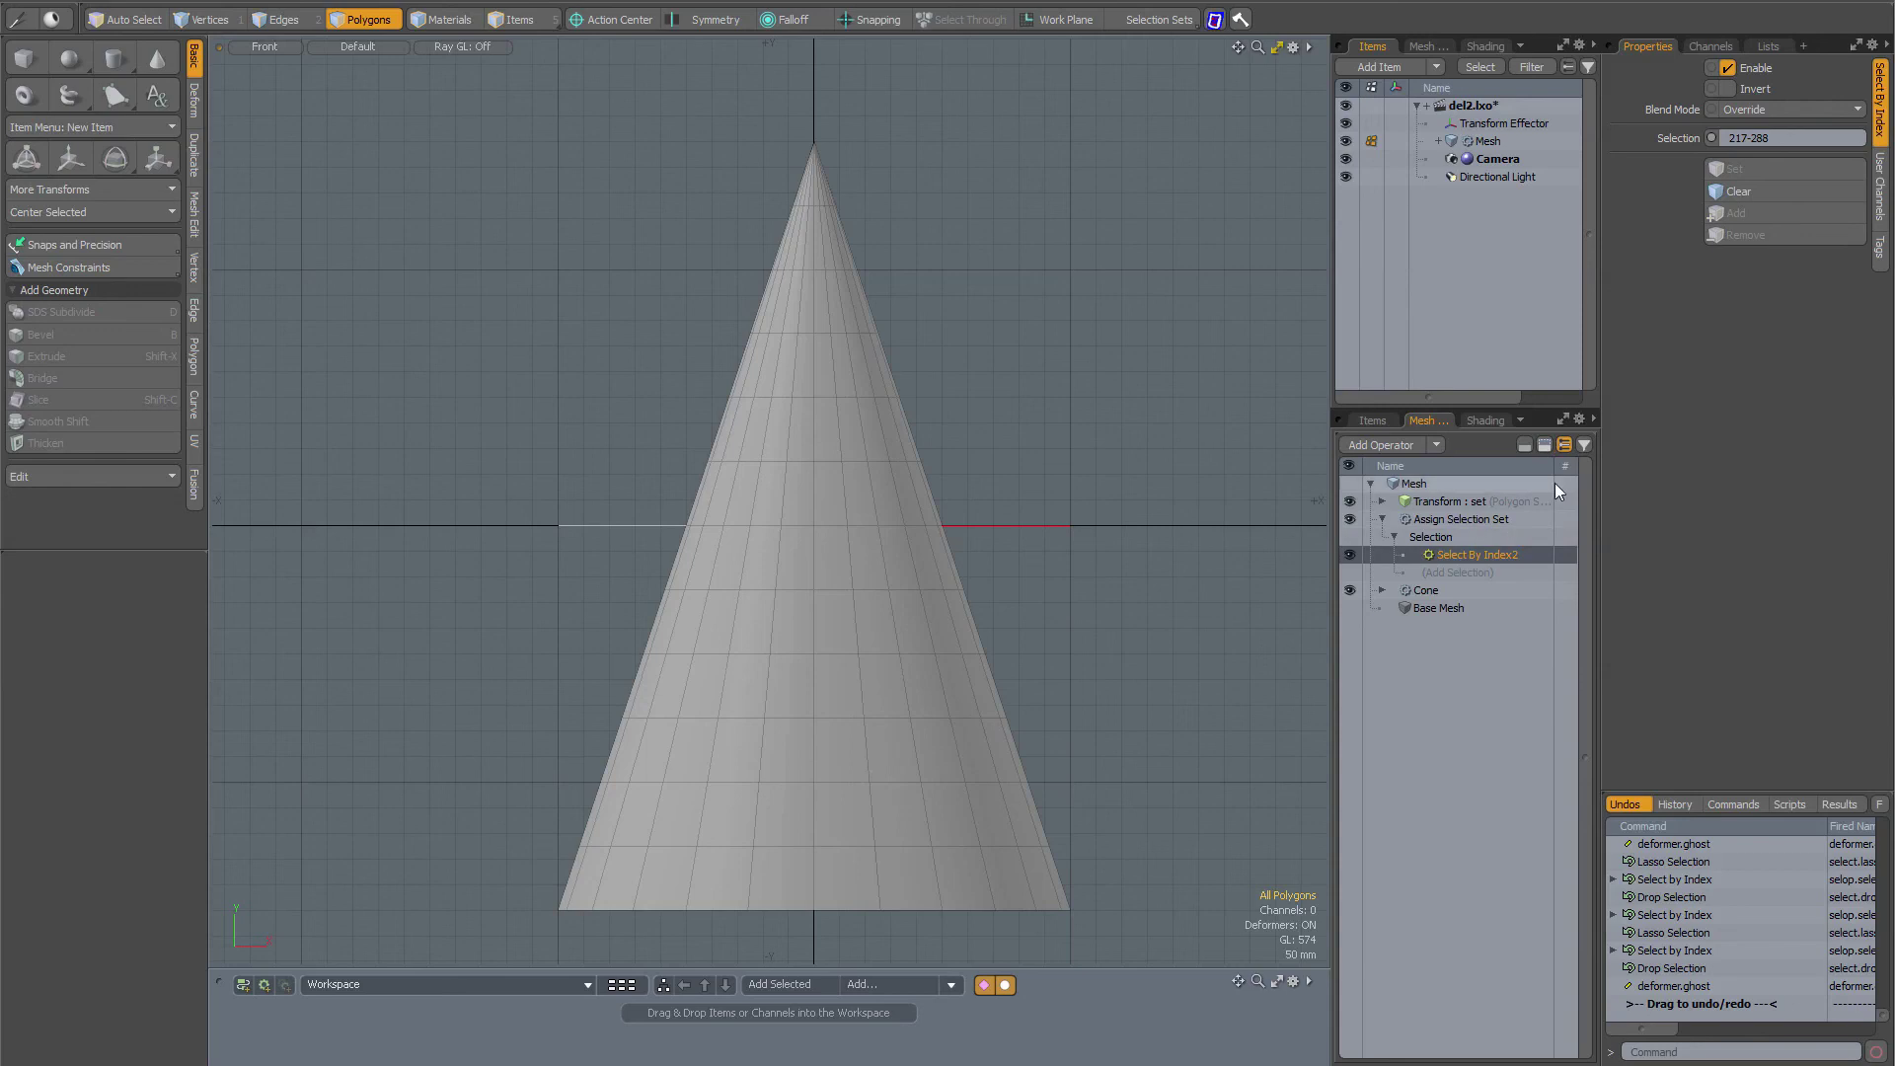
click(1544, 445)
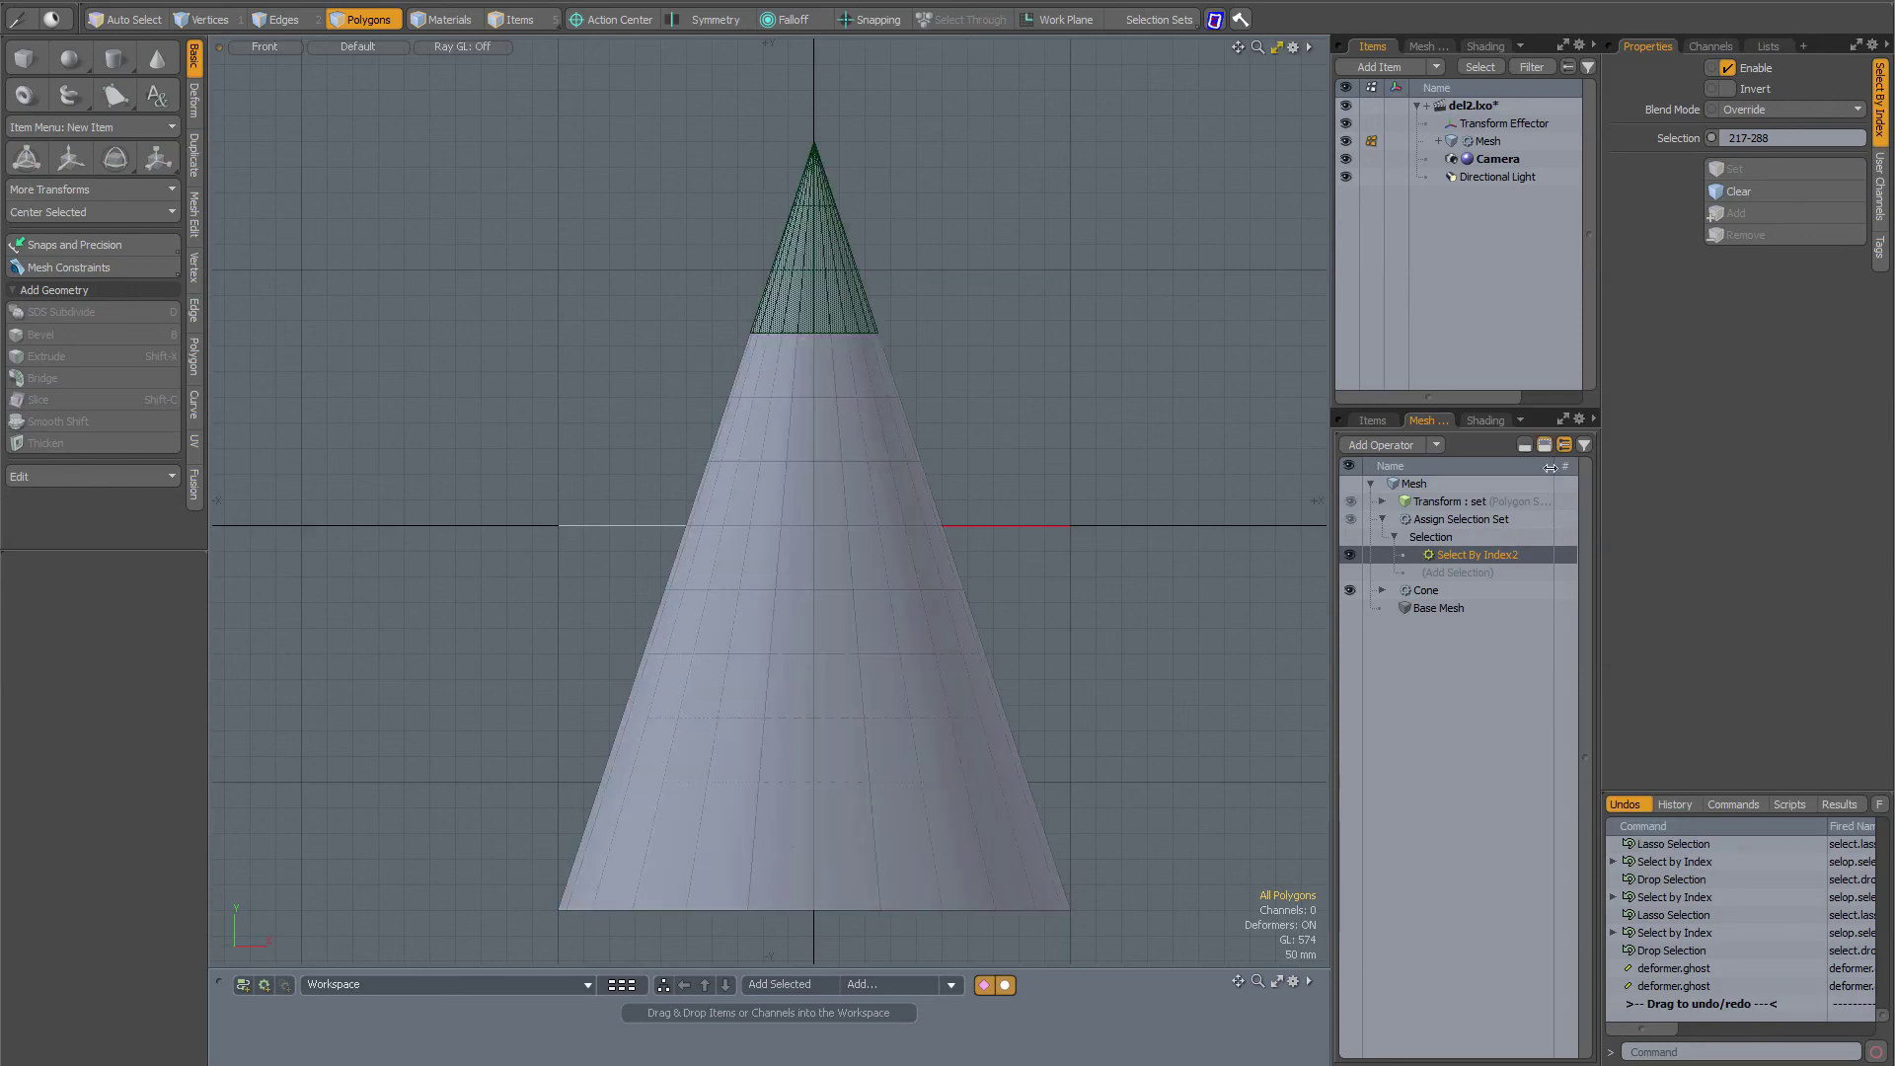
click(1544, 445)
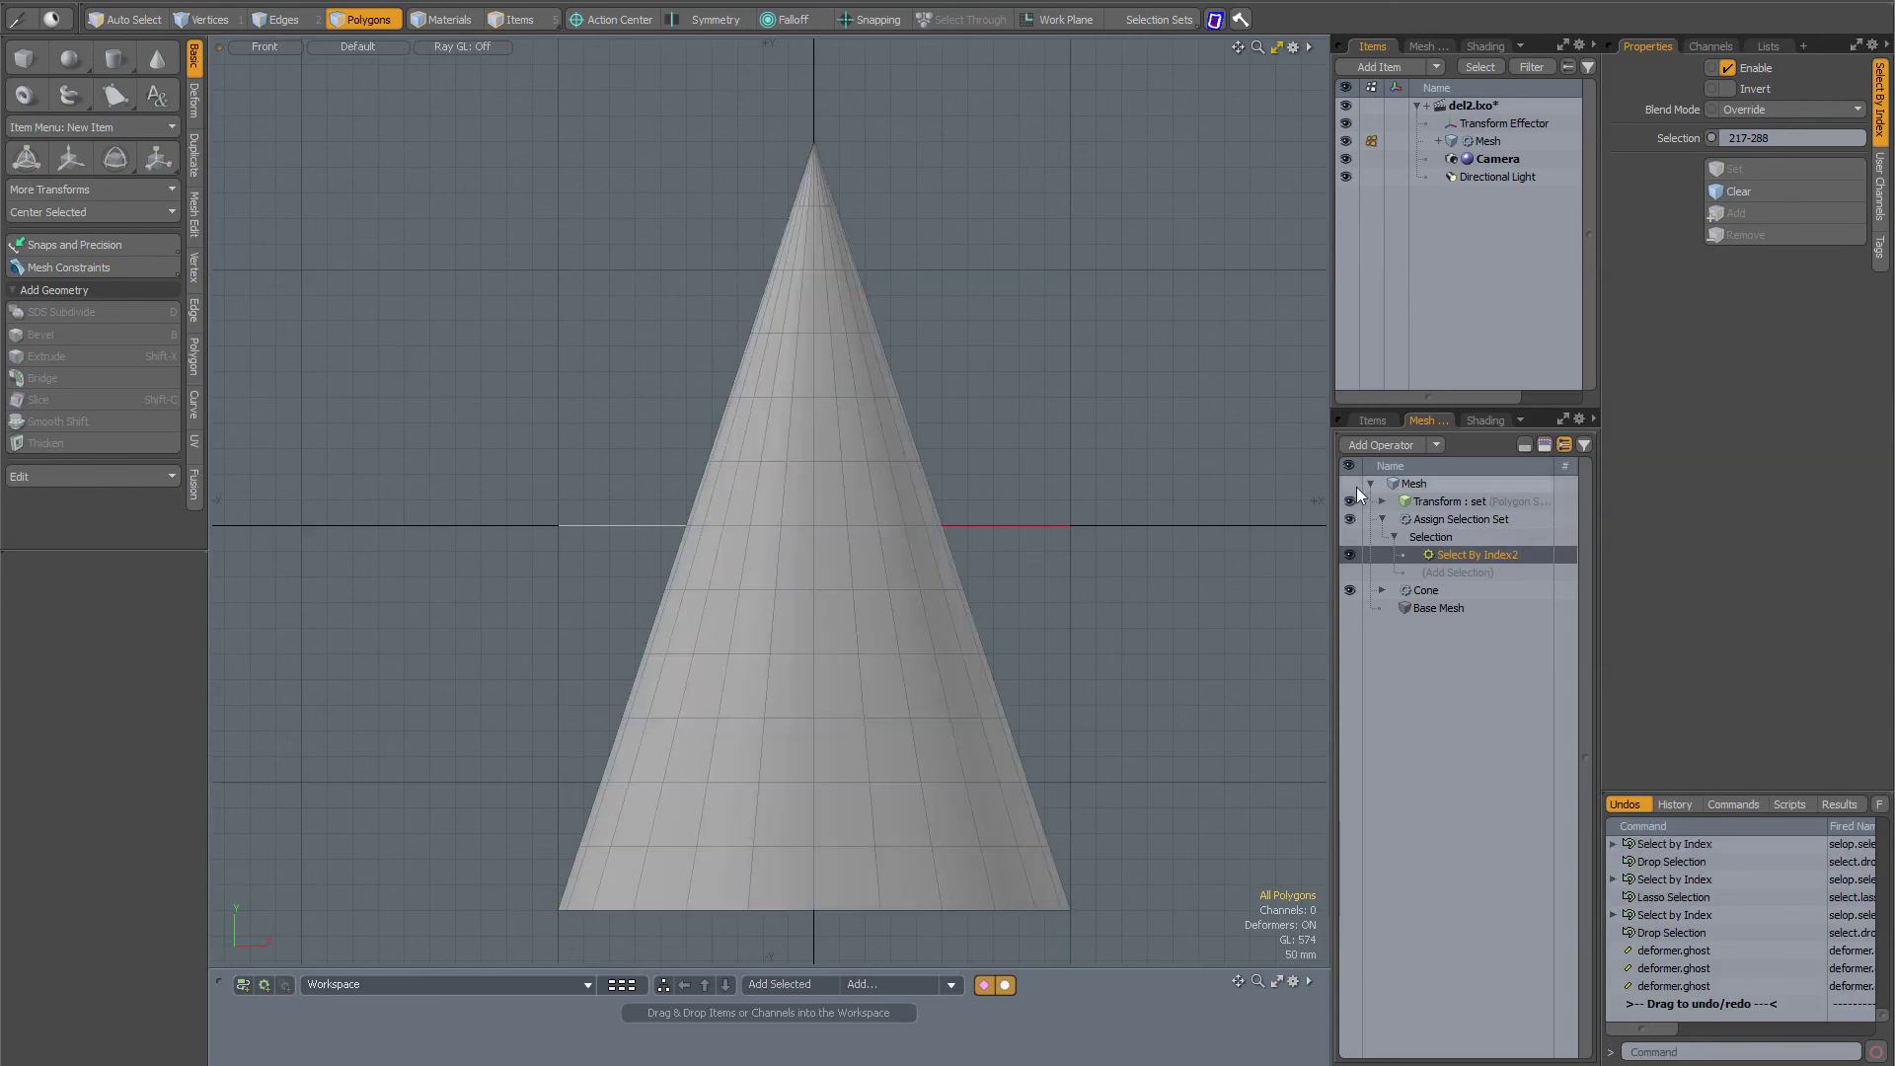
Load a two-row band across the cone's middle into the list, retrying with ghosted view on.
mouse_move(1027, 472)
right_down()
mouse_move(930, 548)
mouse_move(641, 670)
right_up()
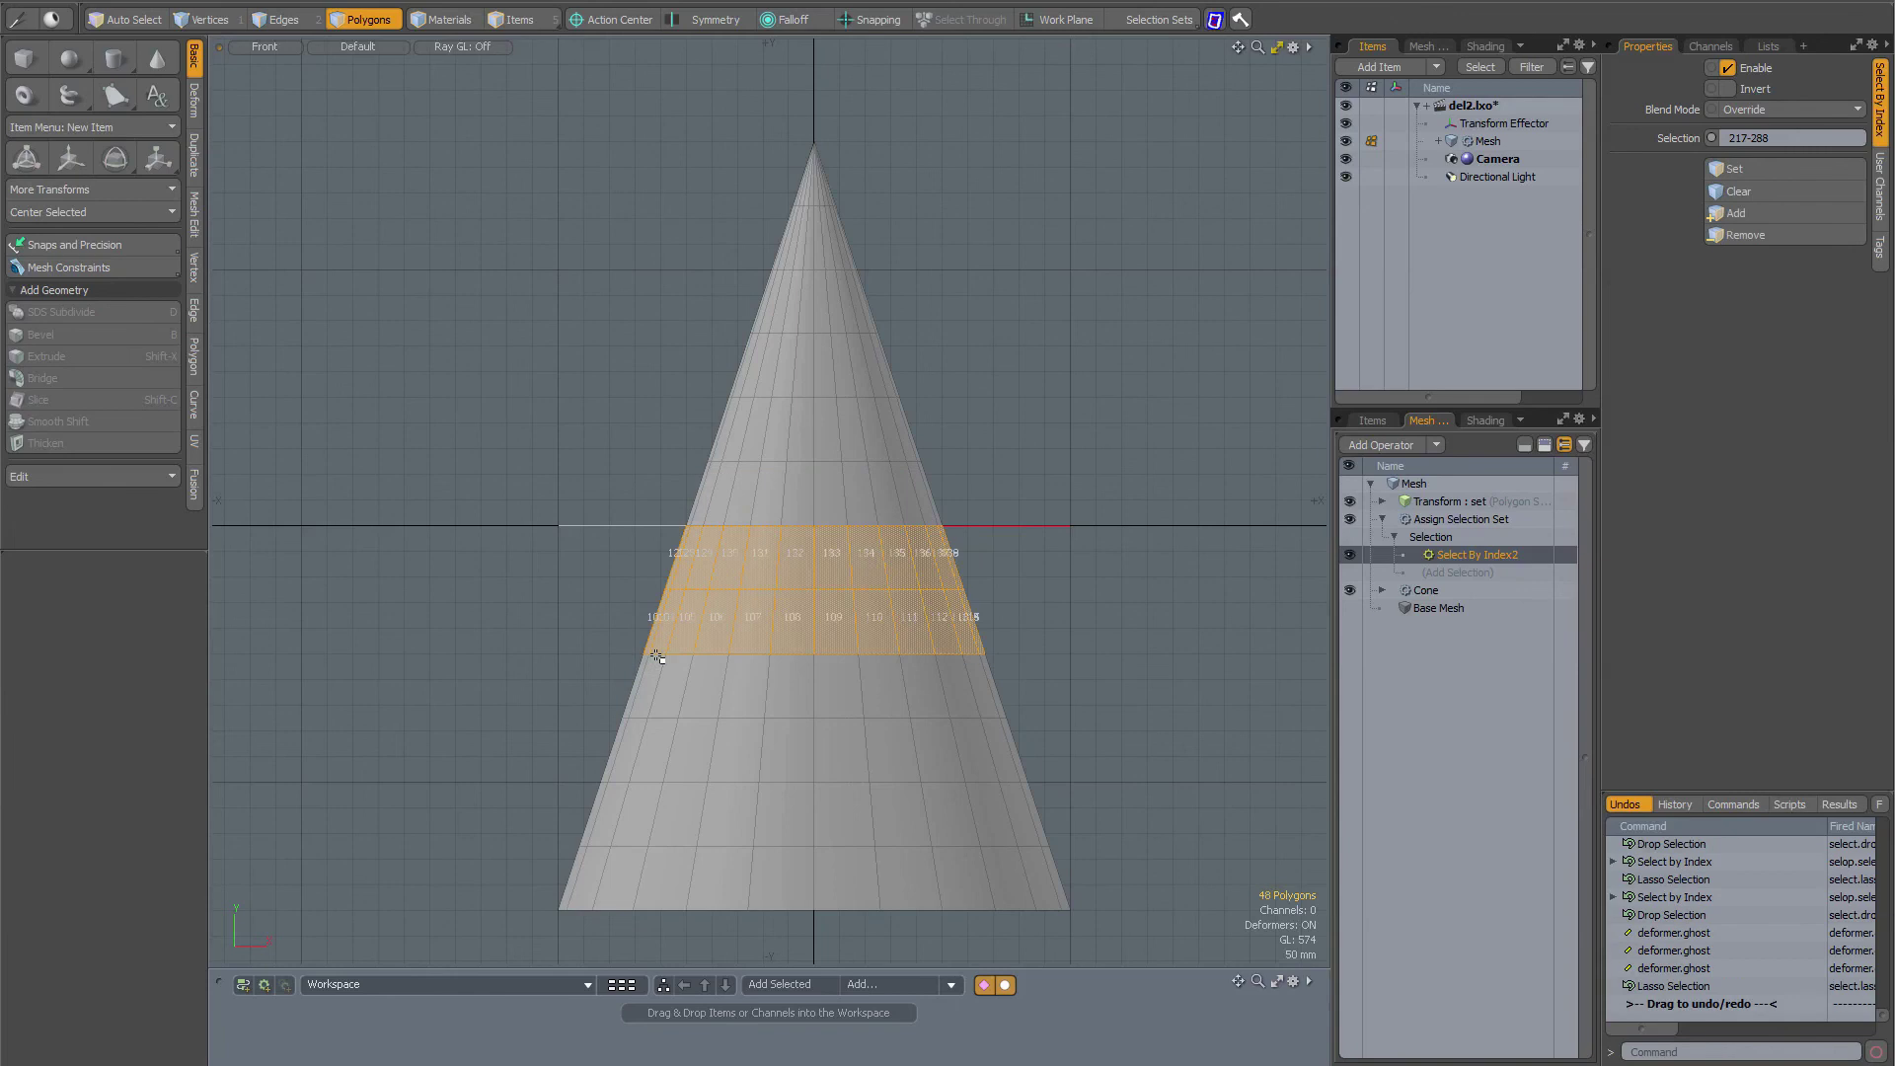
click(1770, 191)
mouse_move(1045, 480)
right_down()
mouse_move(655, 698)
mouse_move(564, 690)
right_up()
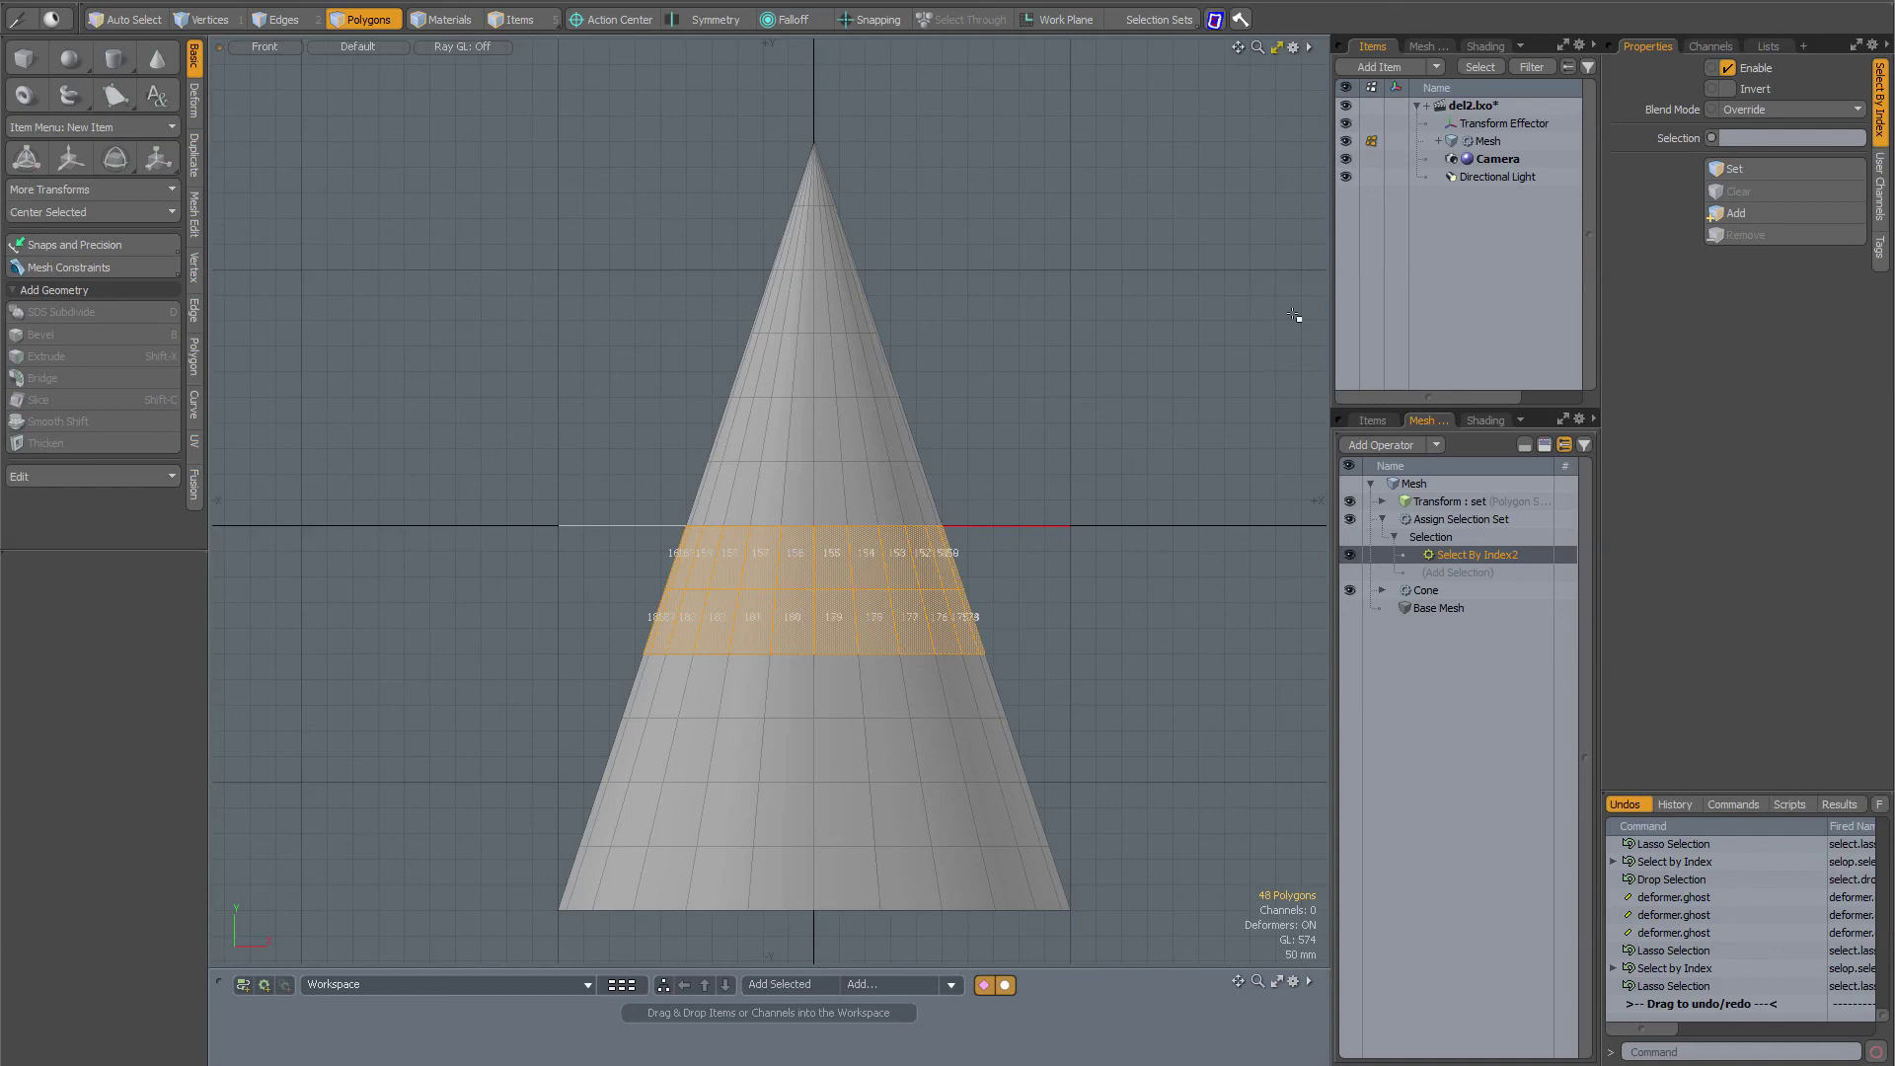
click(1761, 170)
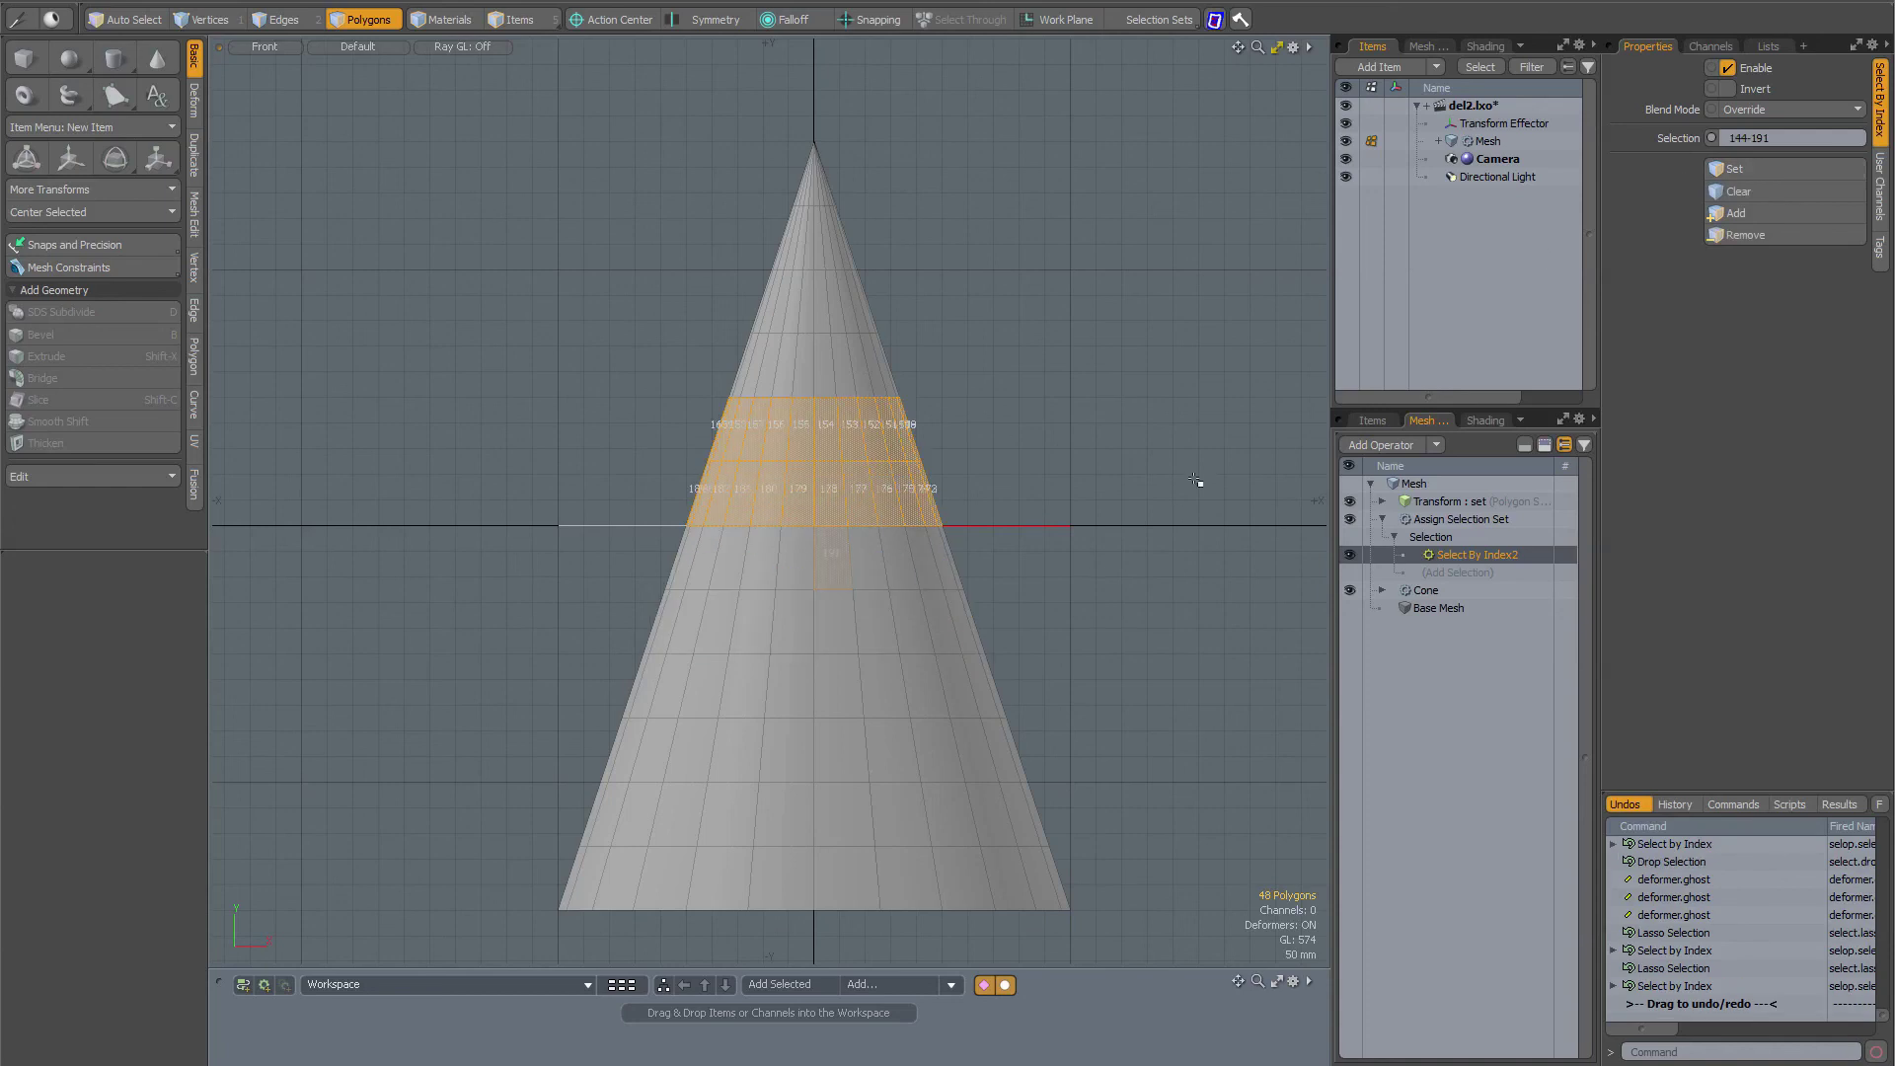
click(1545, 447)
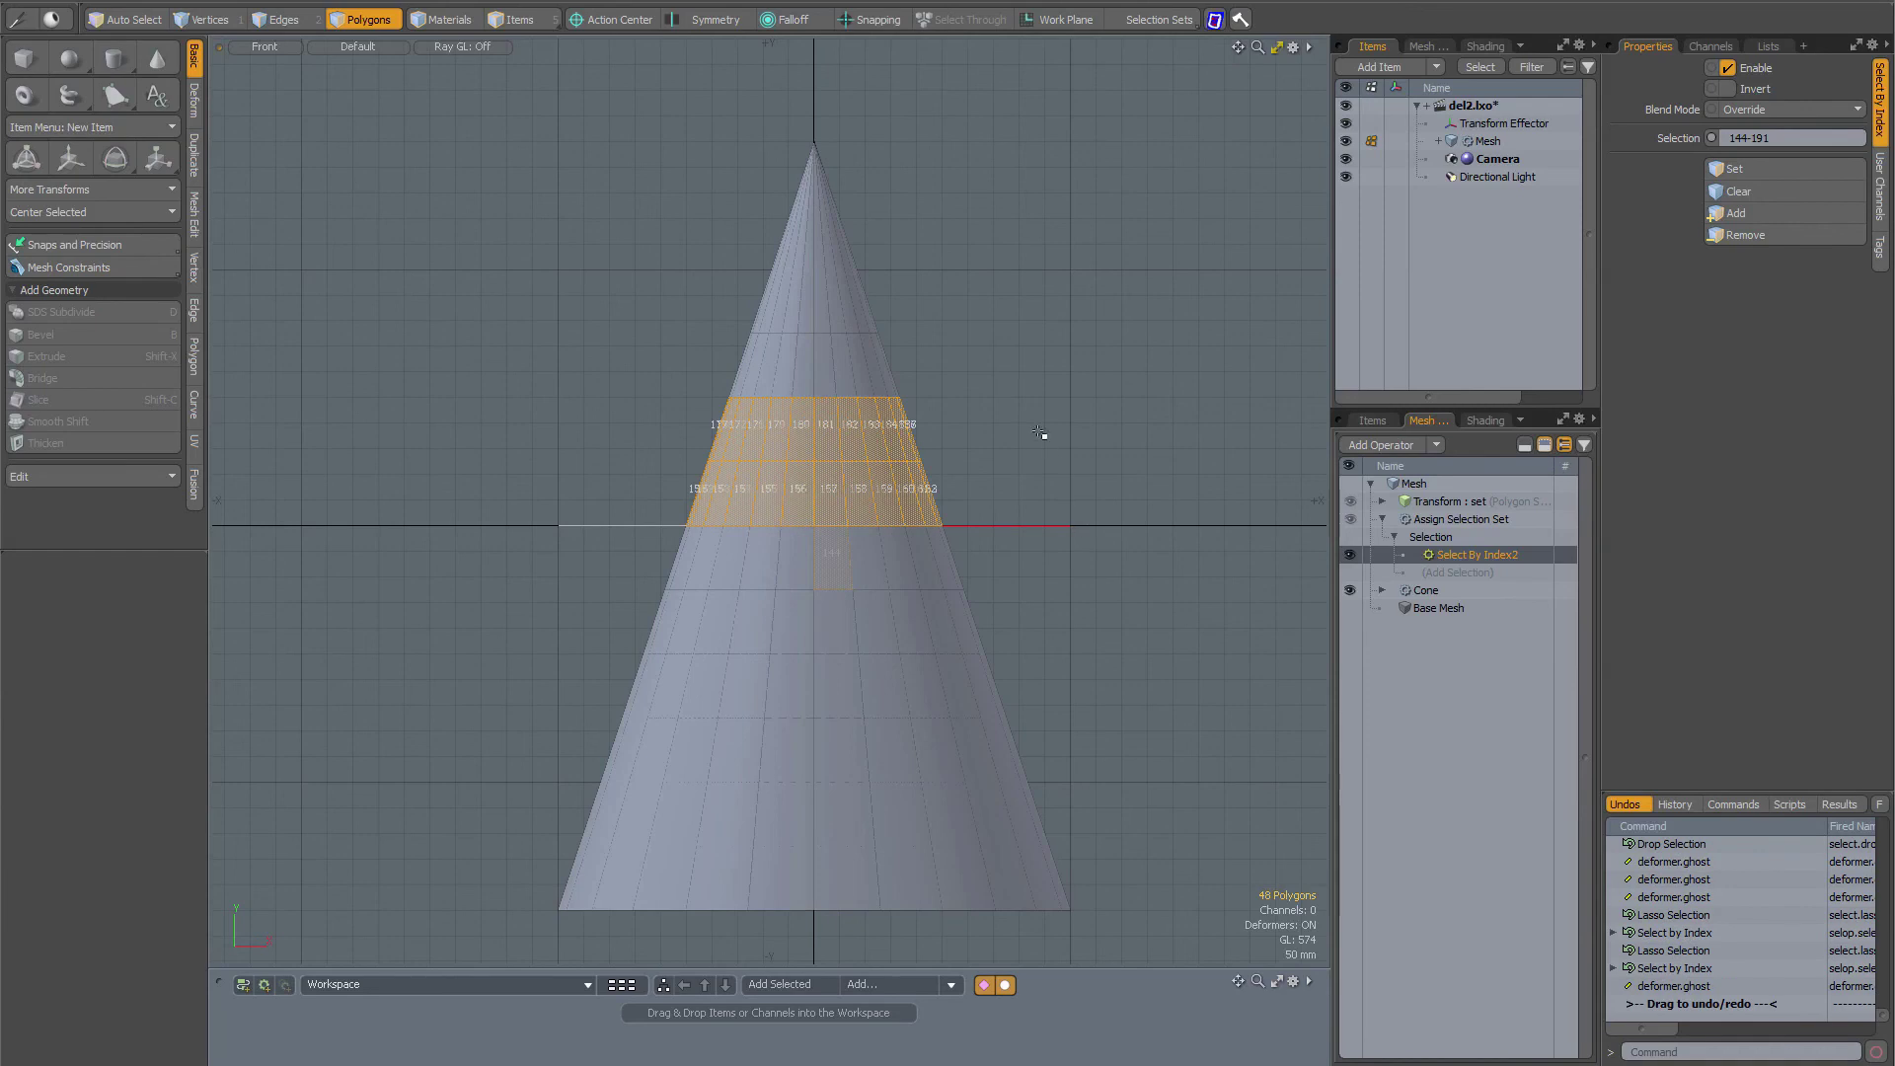
mouse_move(1040, 432)
right_down()
mouse_move(881, 561)
mouse_move(618, 622)
right_up()
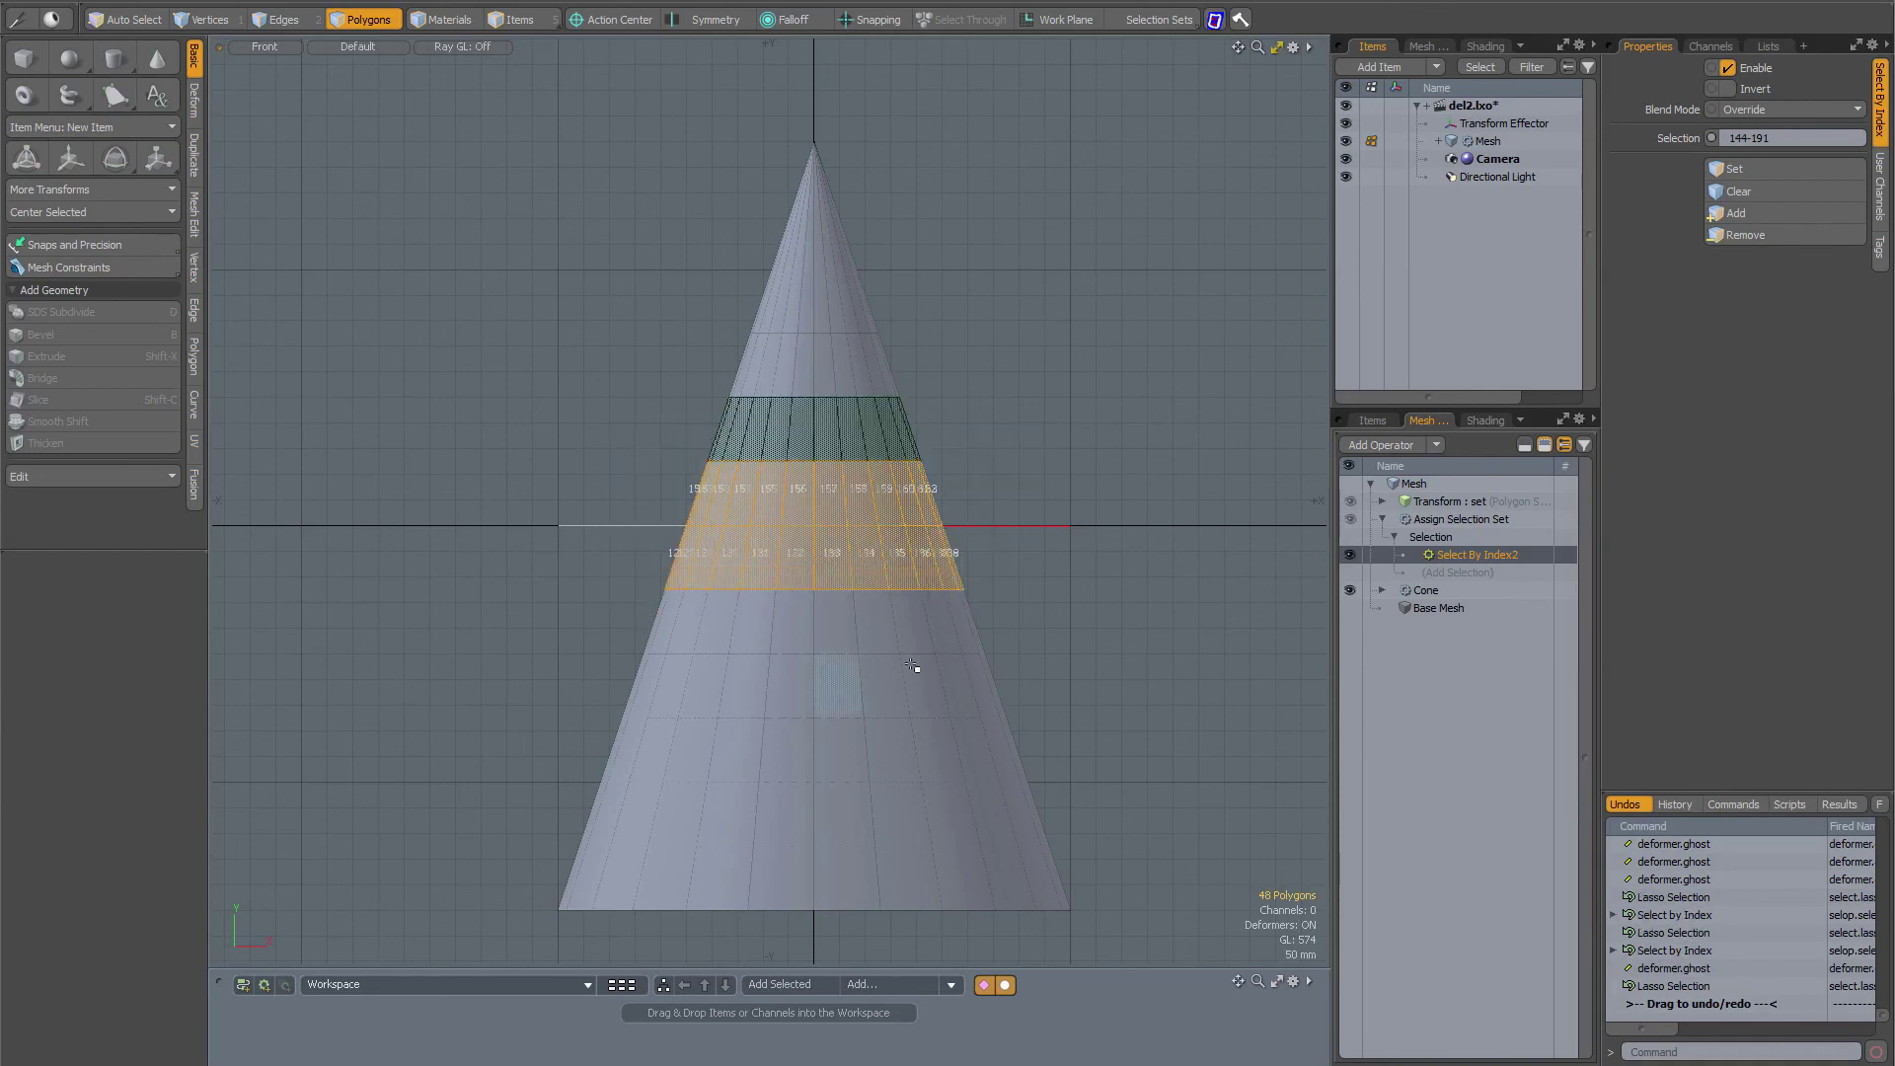
click(1759, 168)
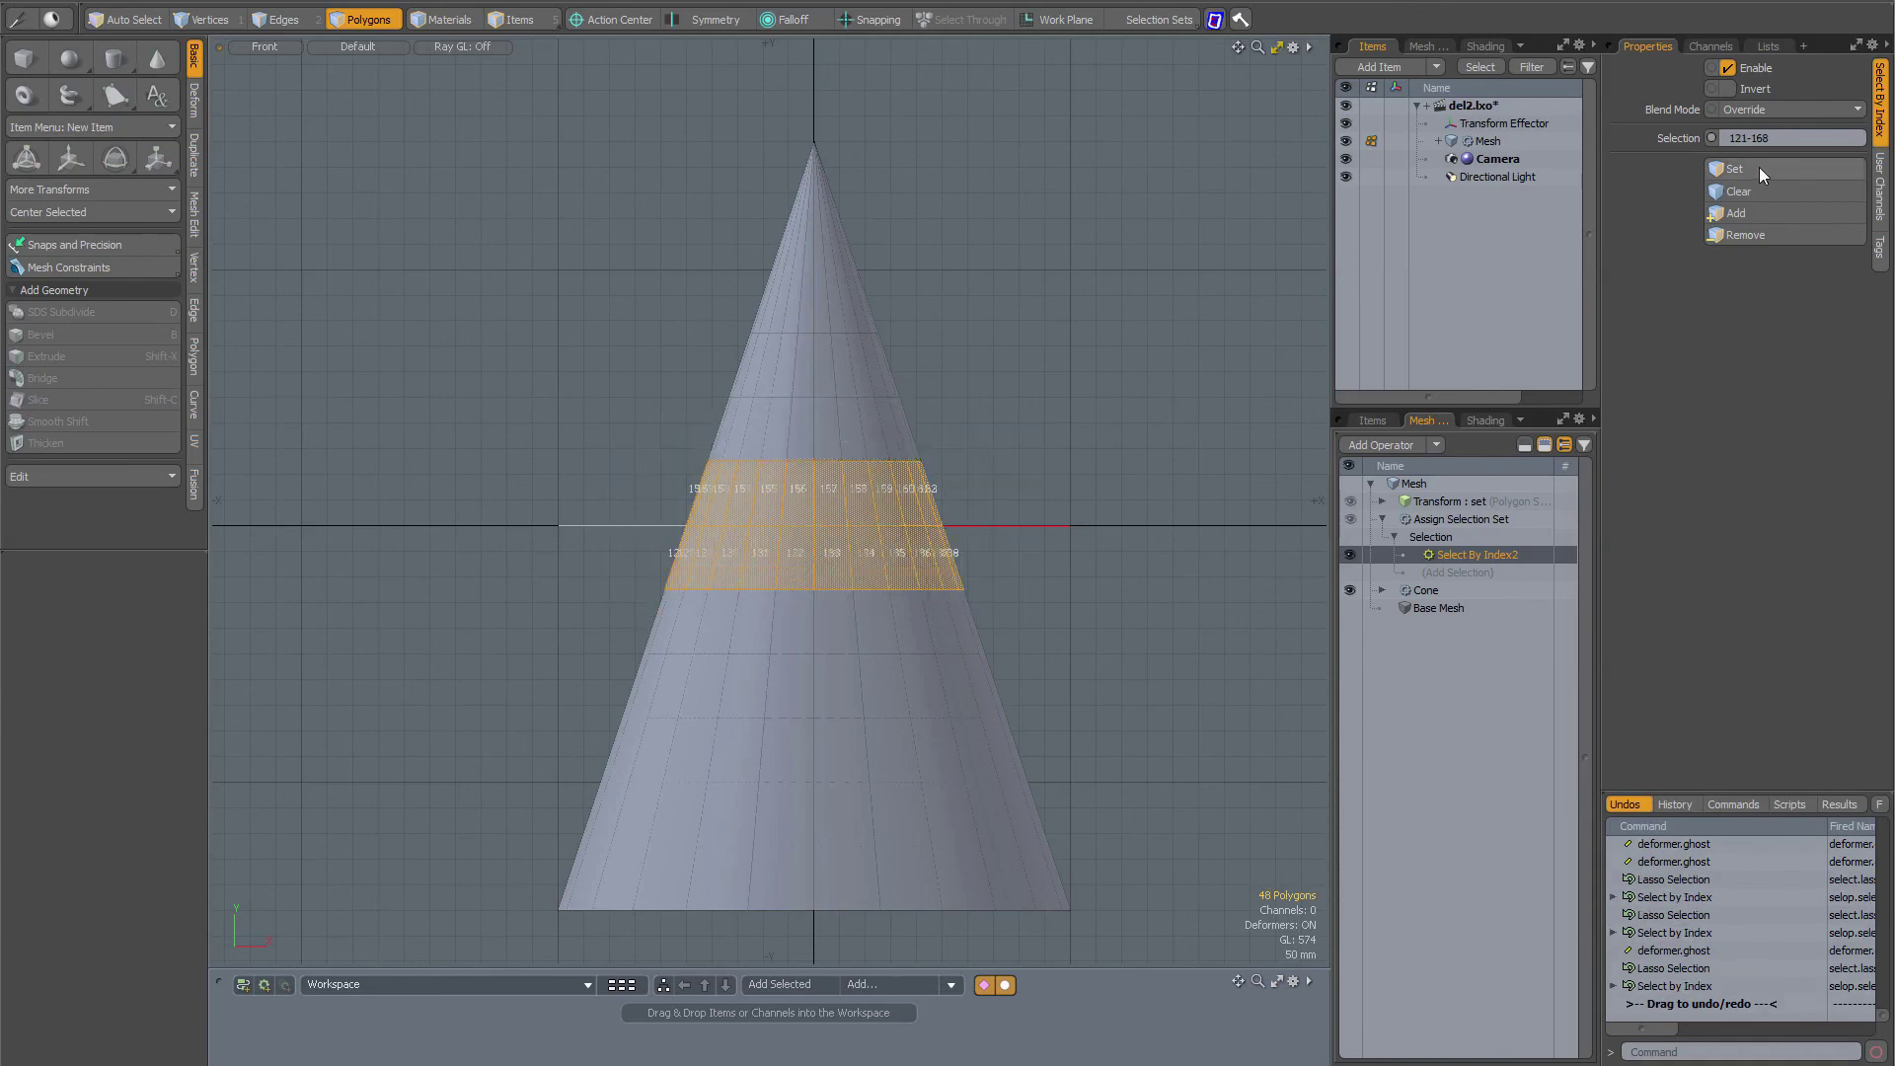
click(1150, 387)
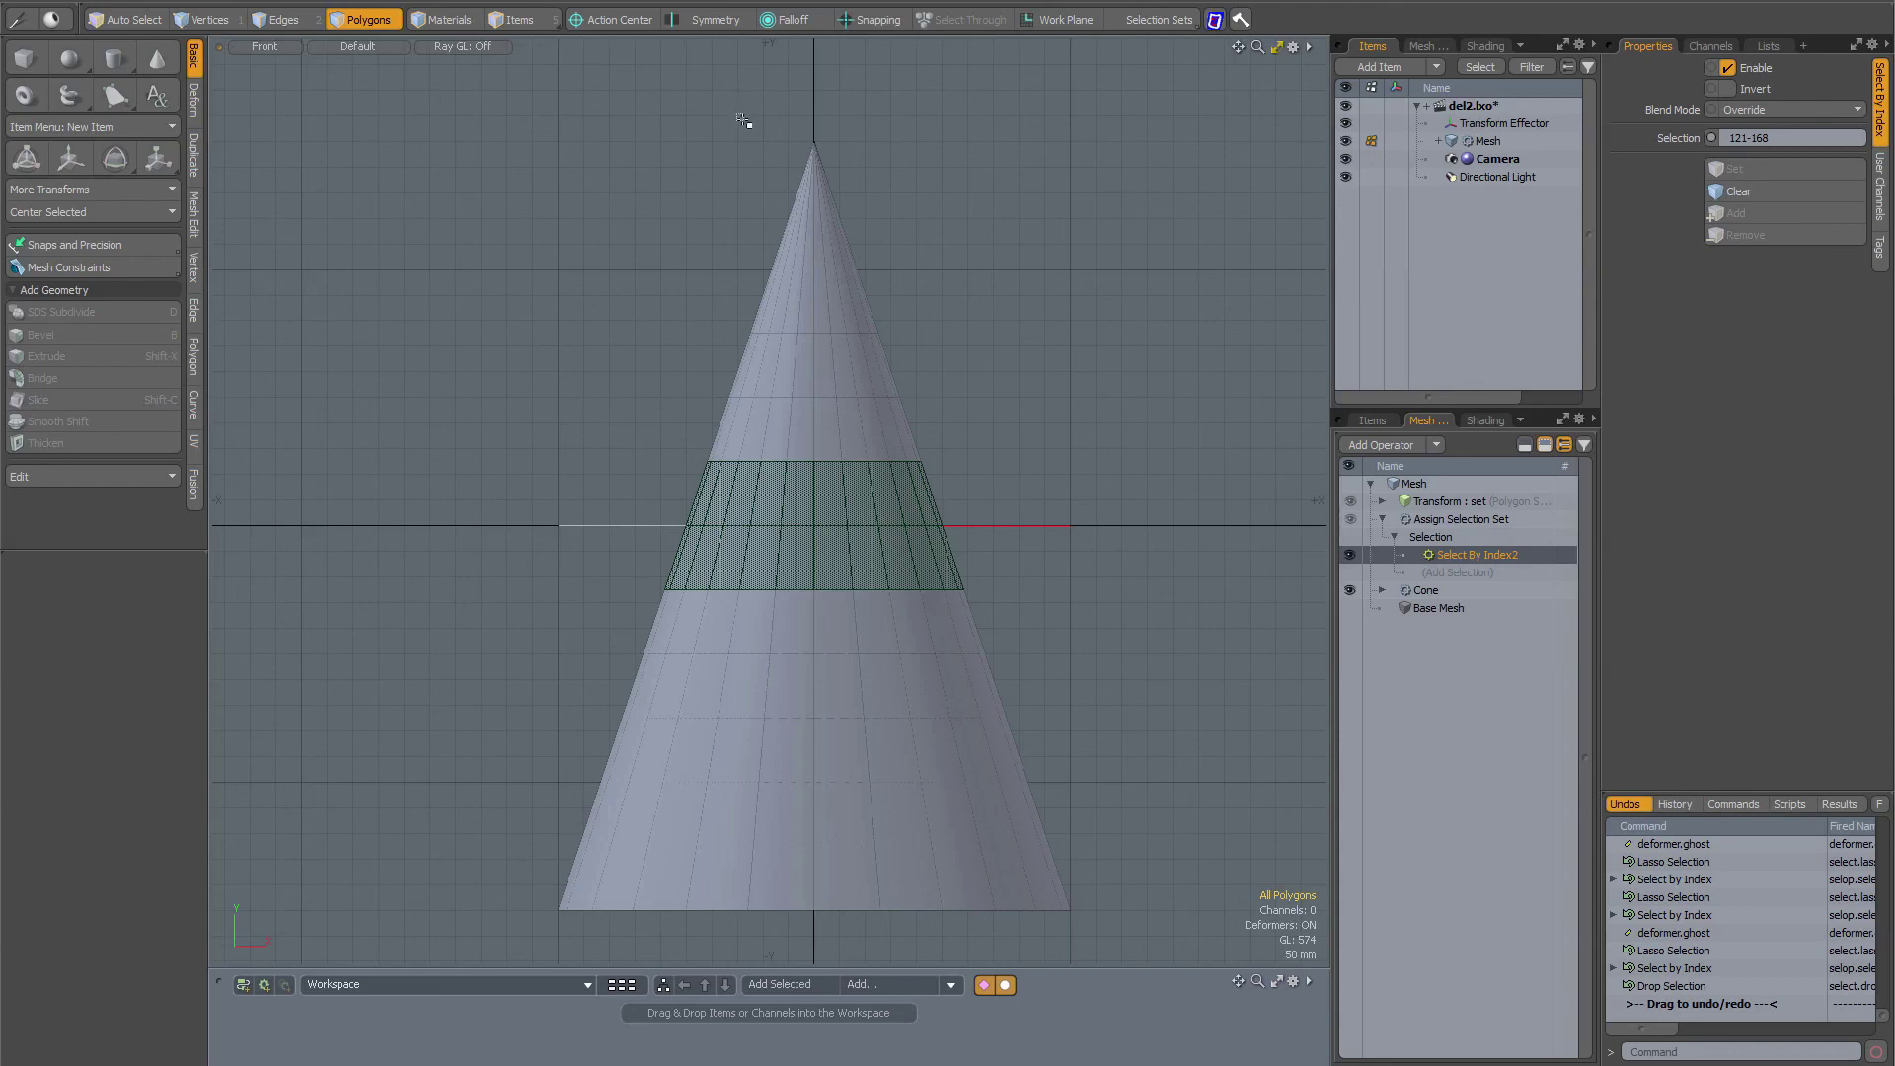
Append the tip polygons' indices to the list, then clear the Select By Index list.
right_drag(741, 116, 895, 266)
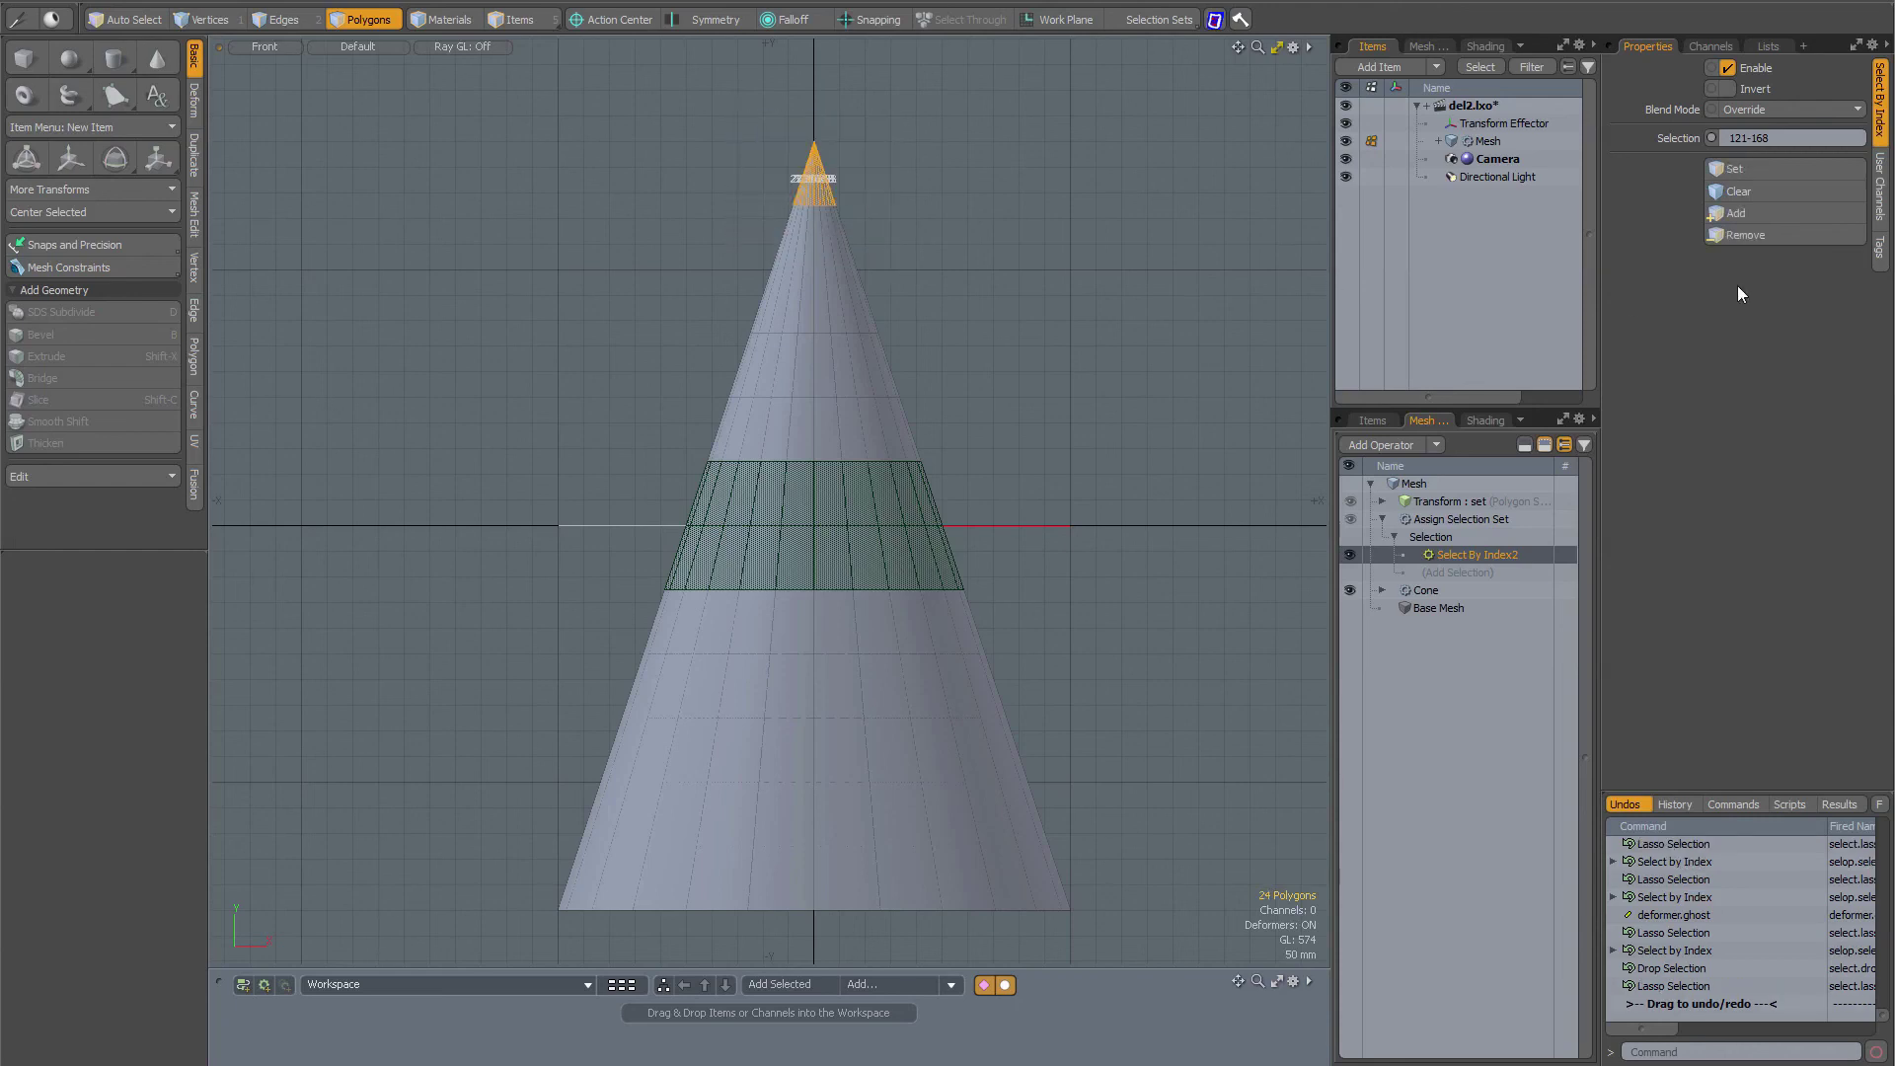
click(1744, 210)
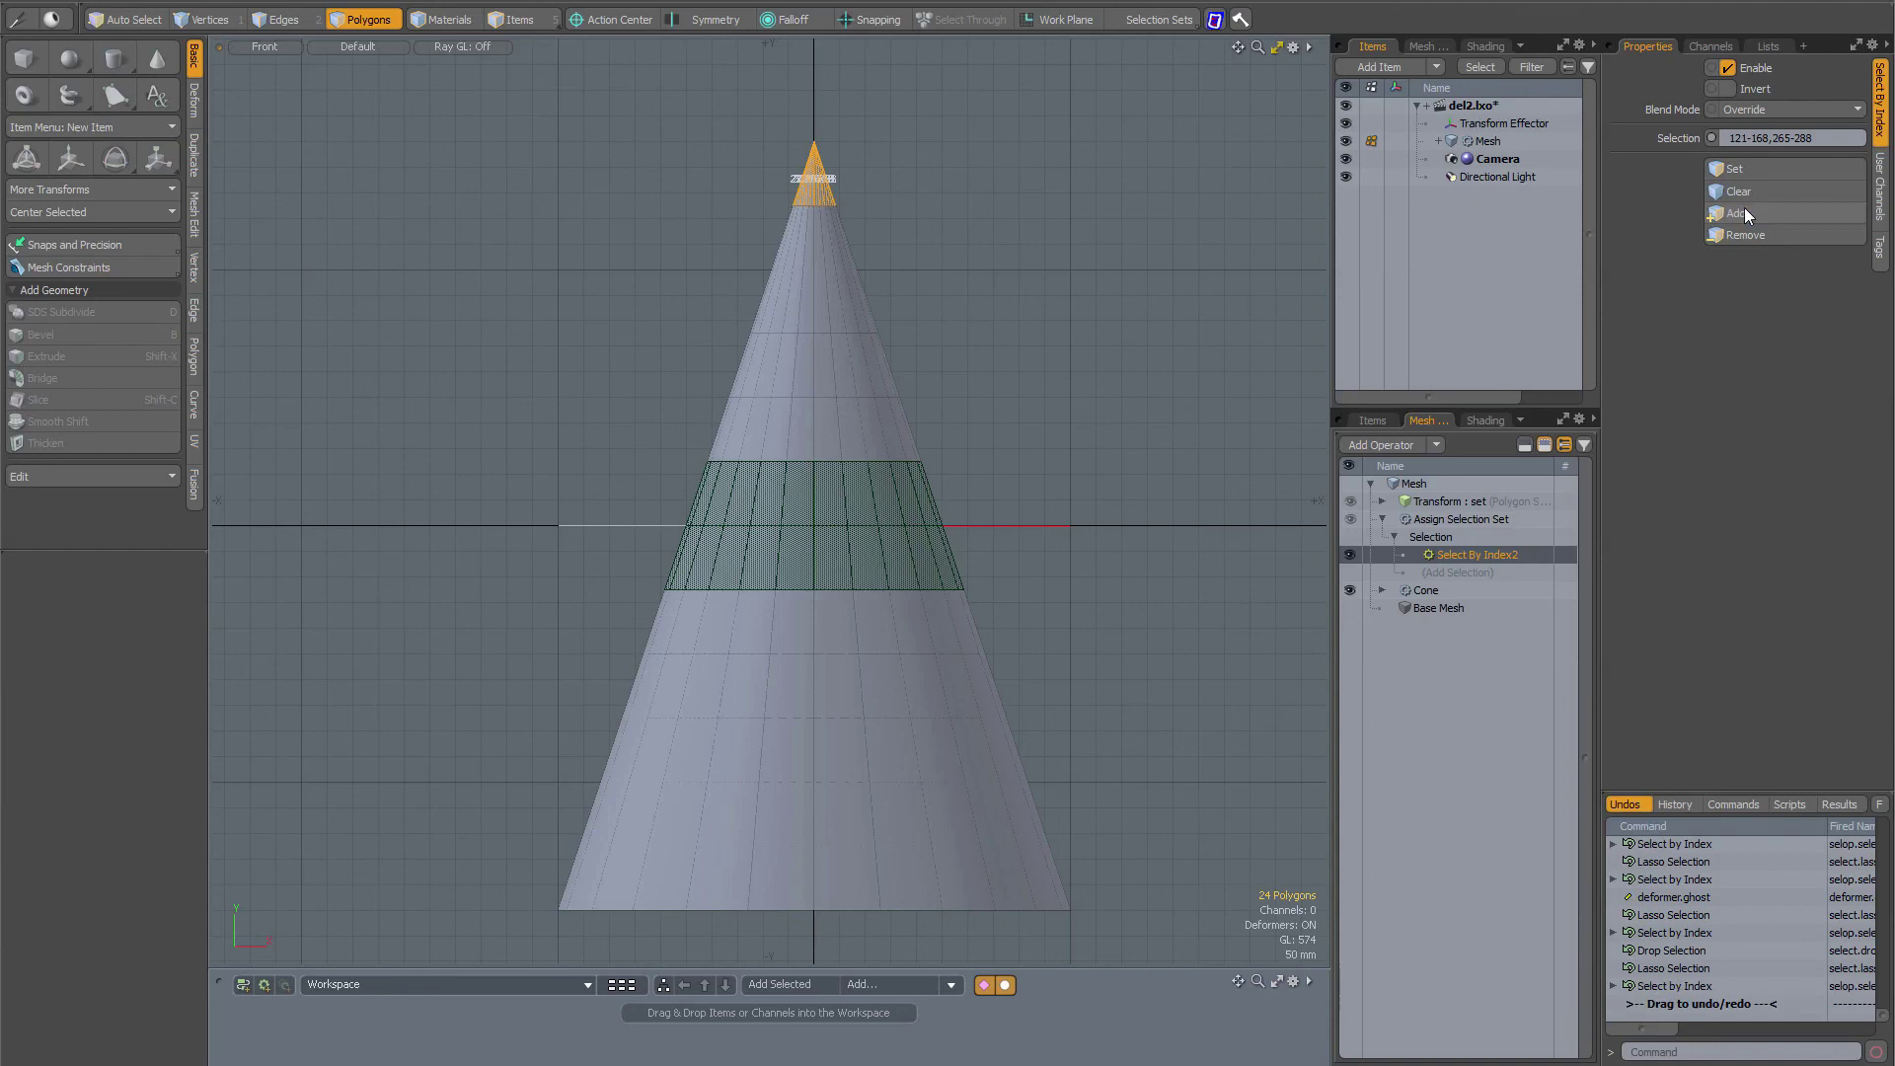
click(1083, 288)
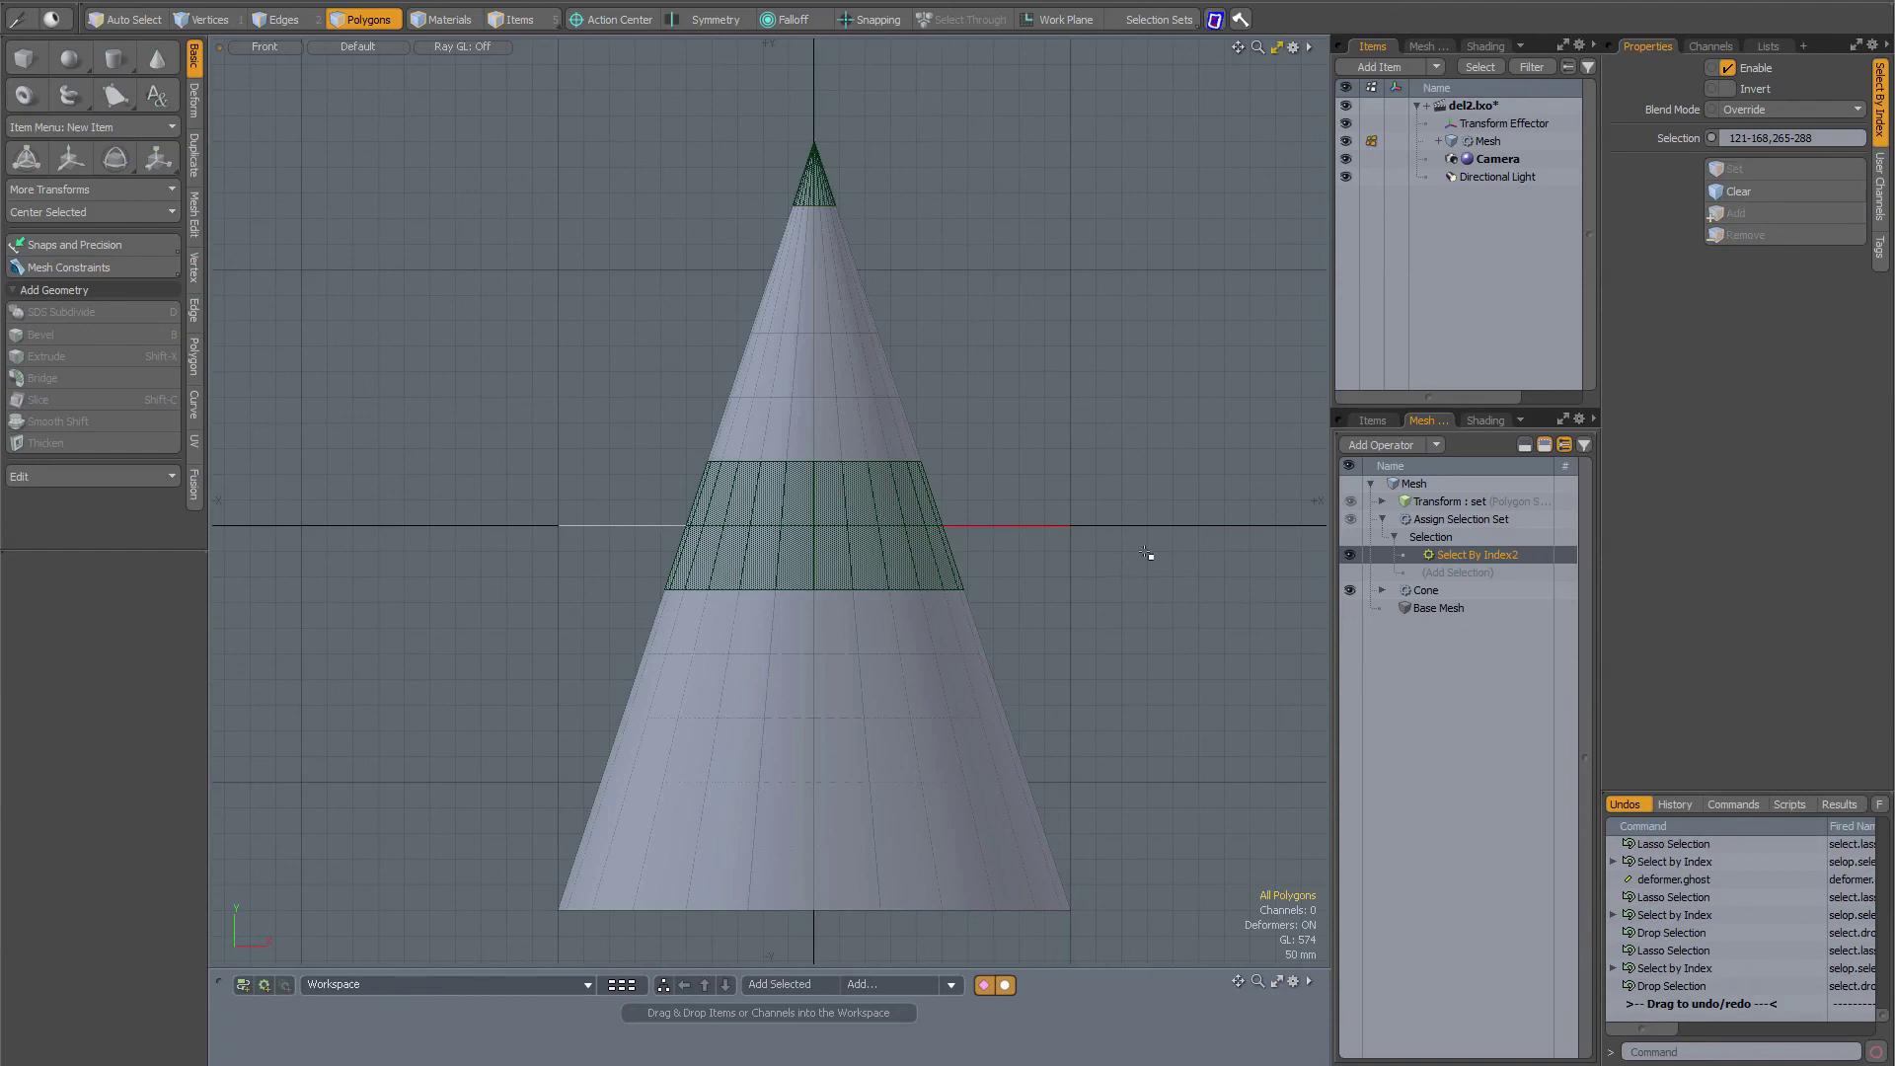
click(1775, 192)
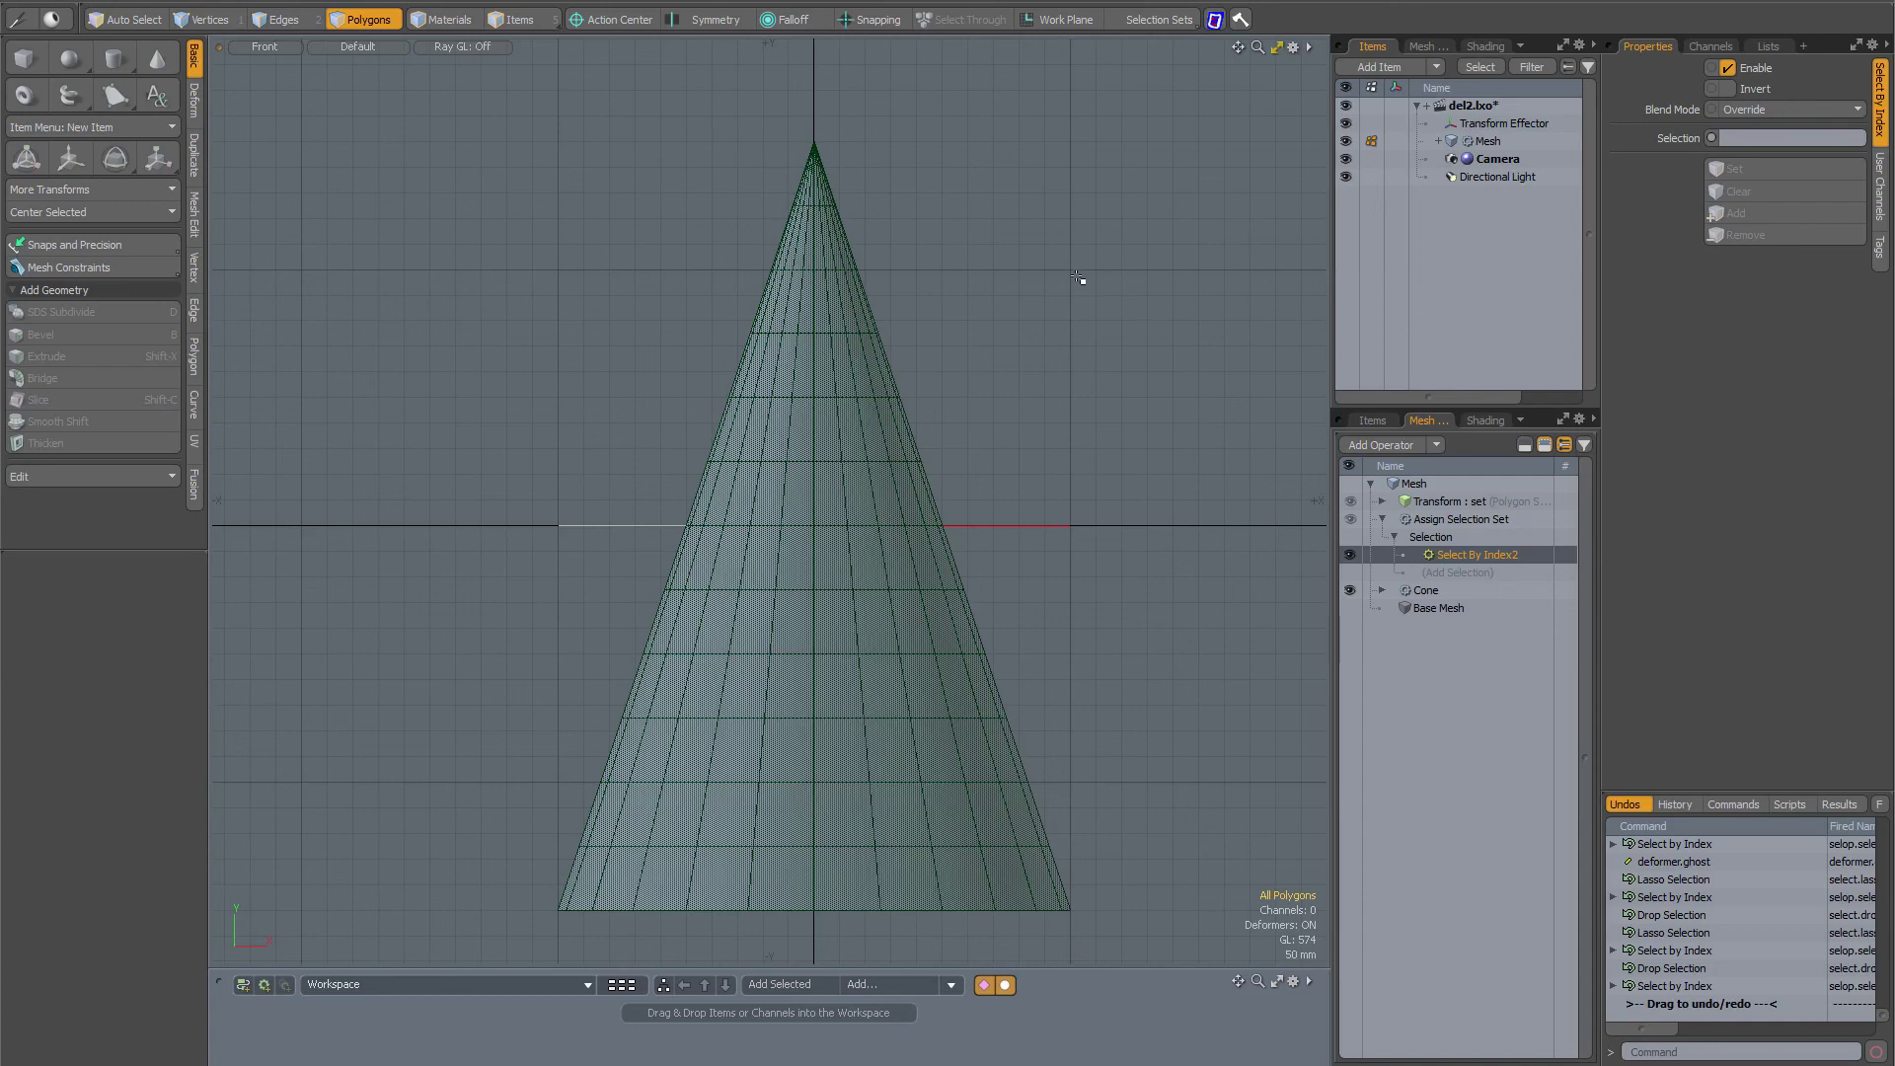
Set the Select By Index2 list to the three upper bands plus the base row: 0-24,145-216.
drag(981, 318, 665, 565)
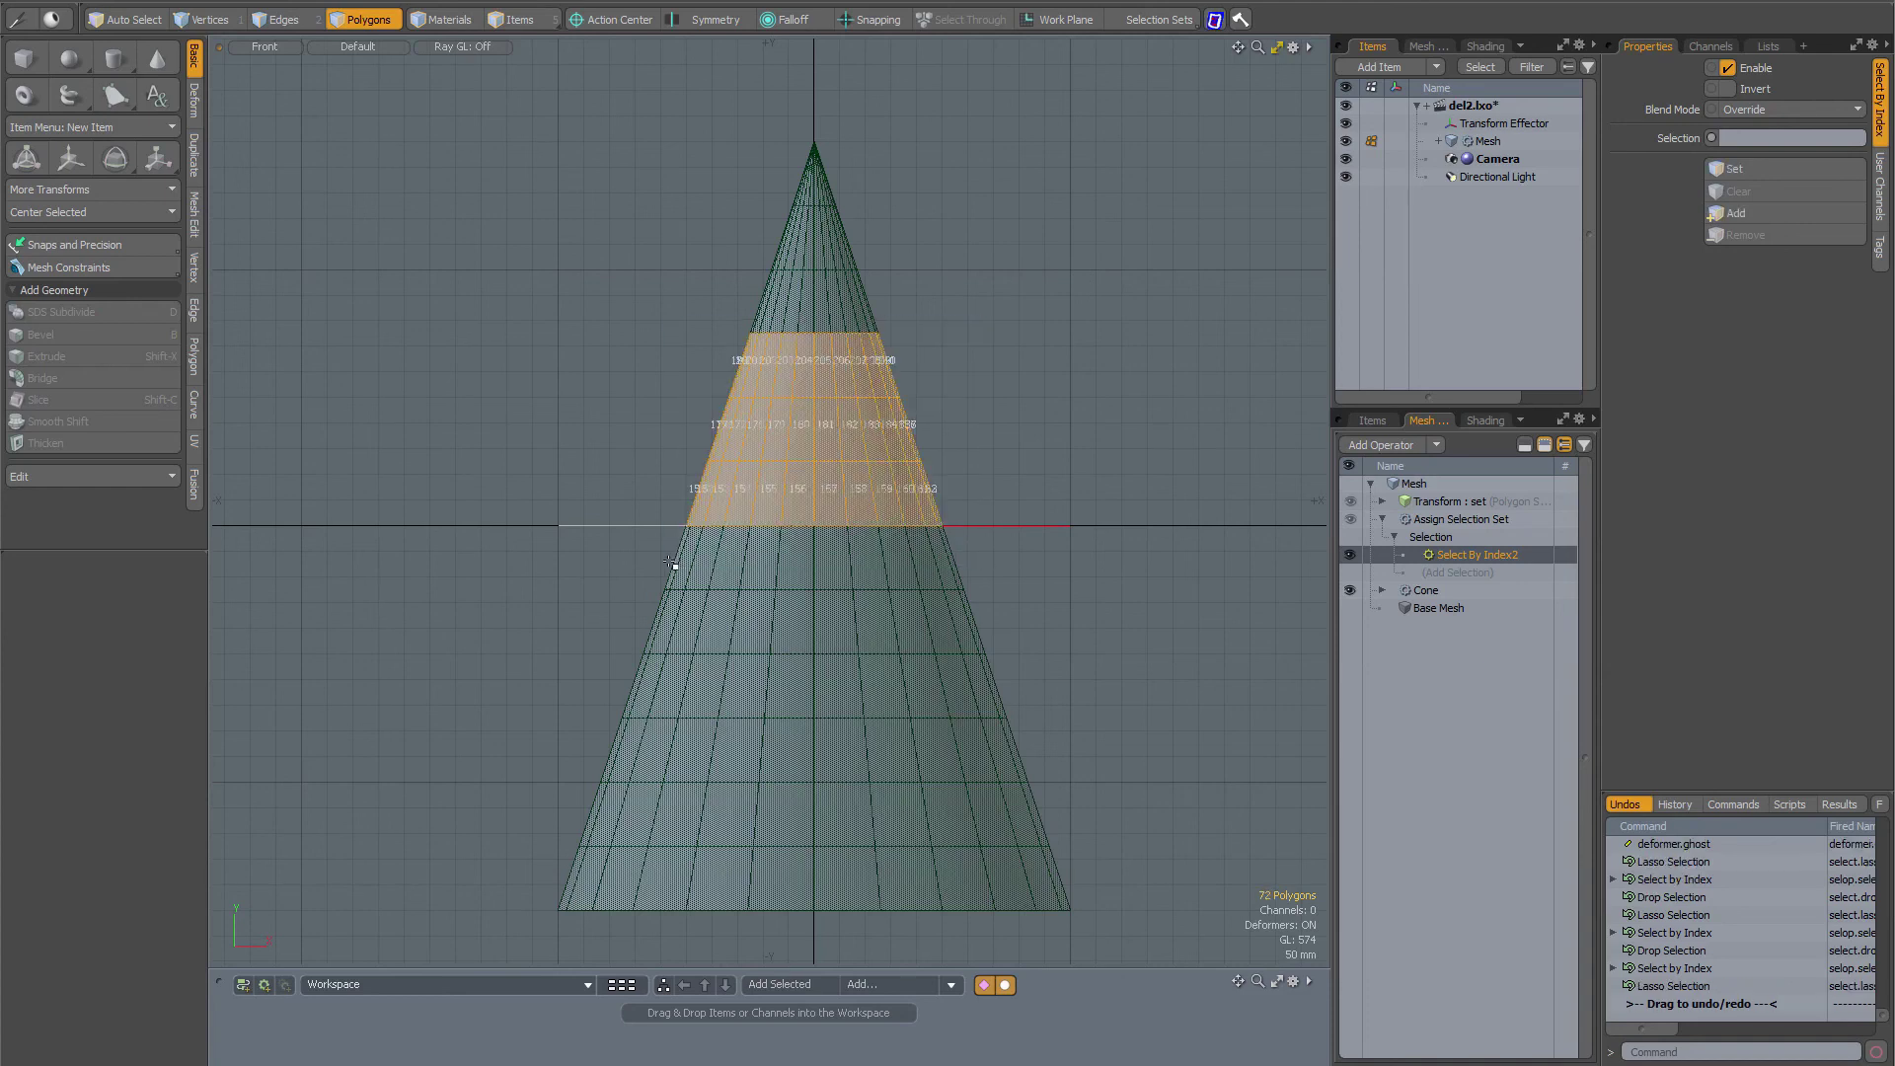
click(1772, 170)
drag(1125, 819, 489, 957)
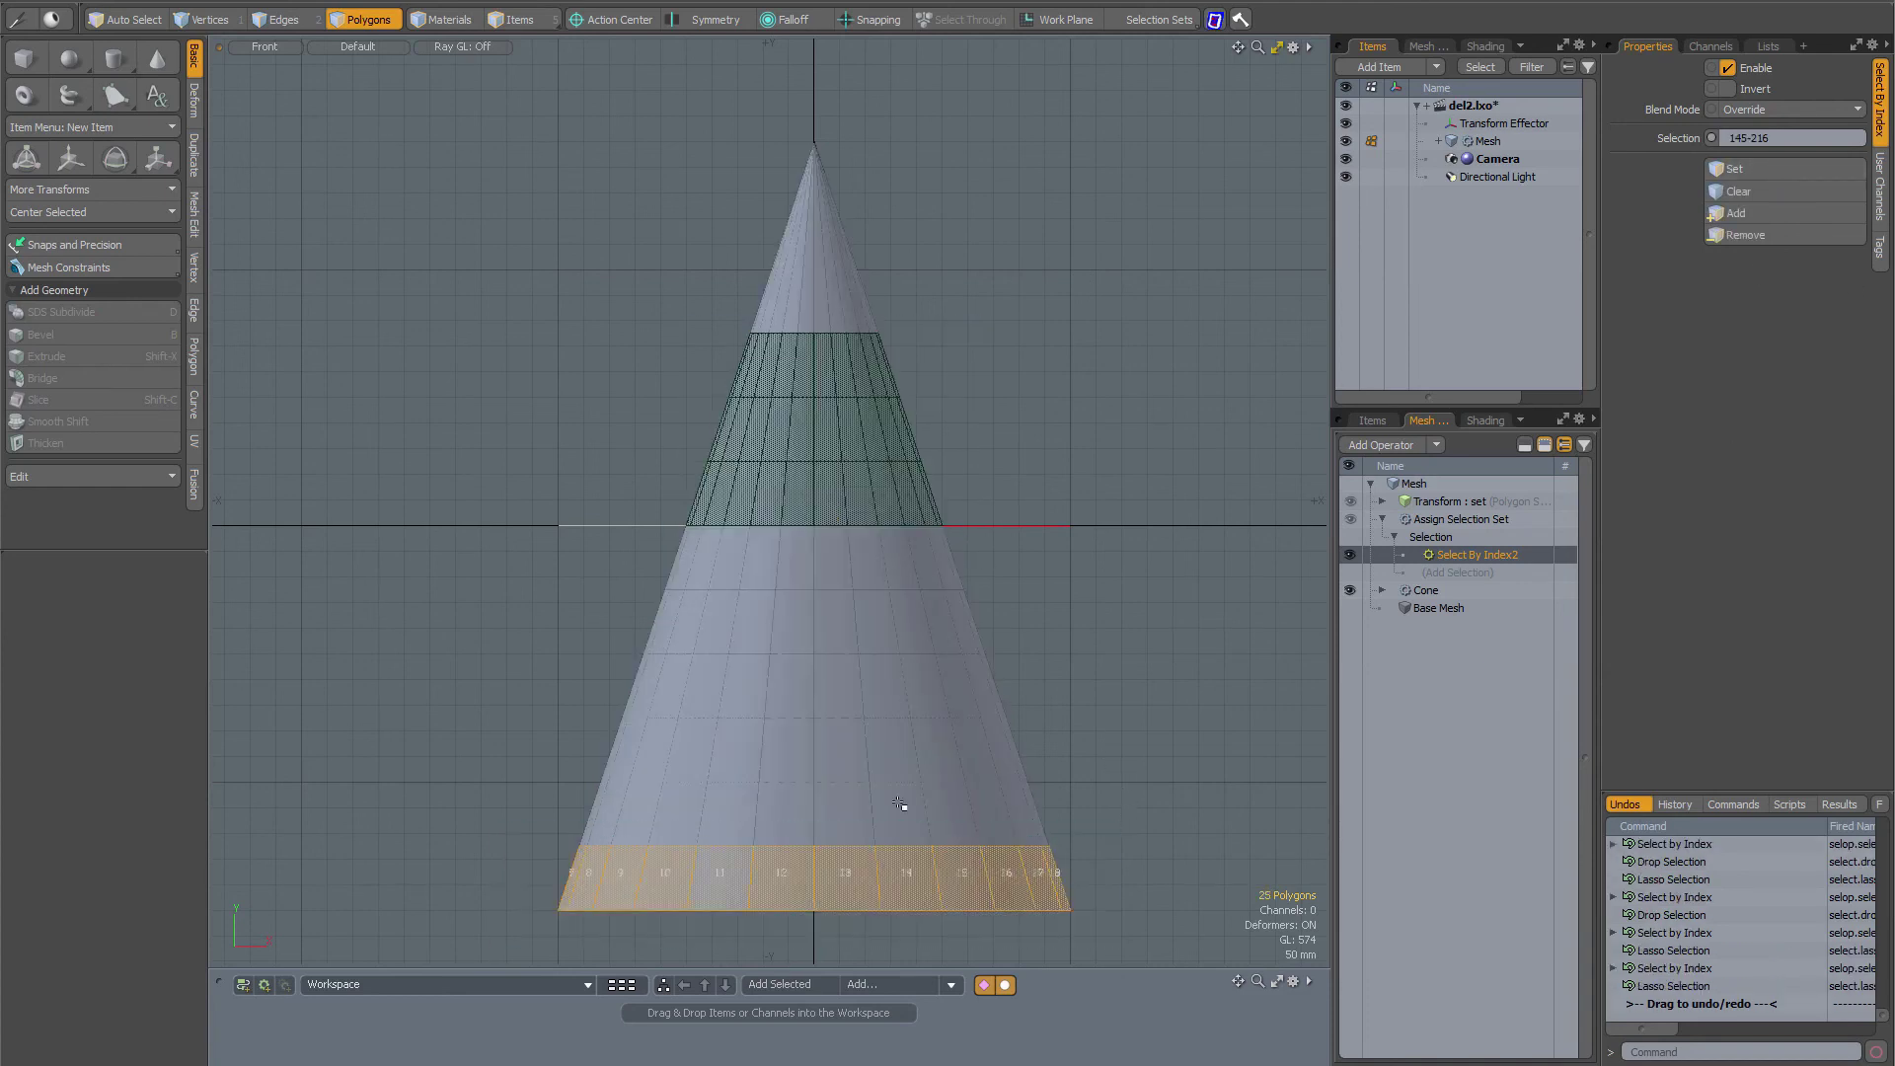
click(1768, 211)
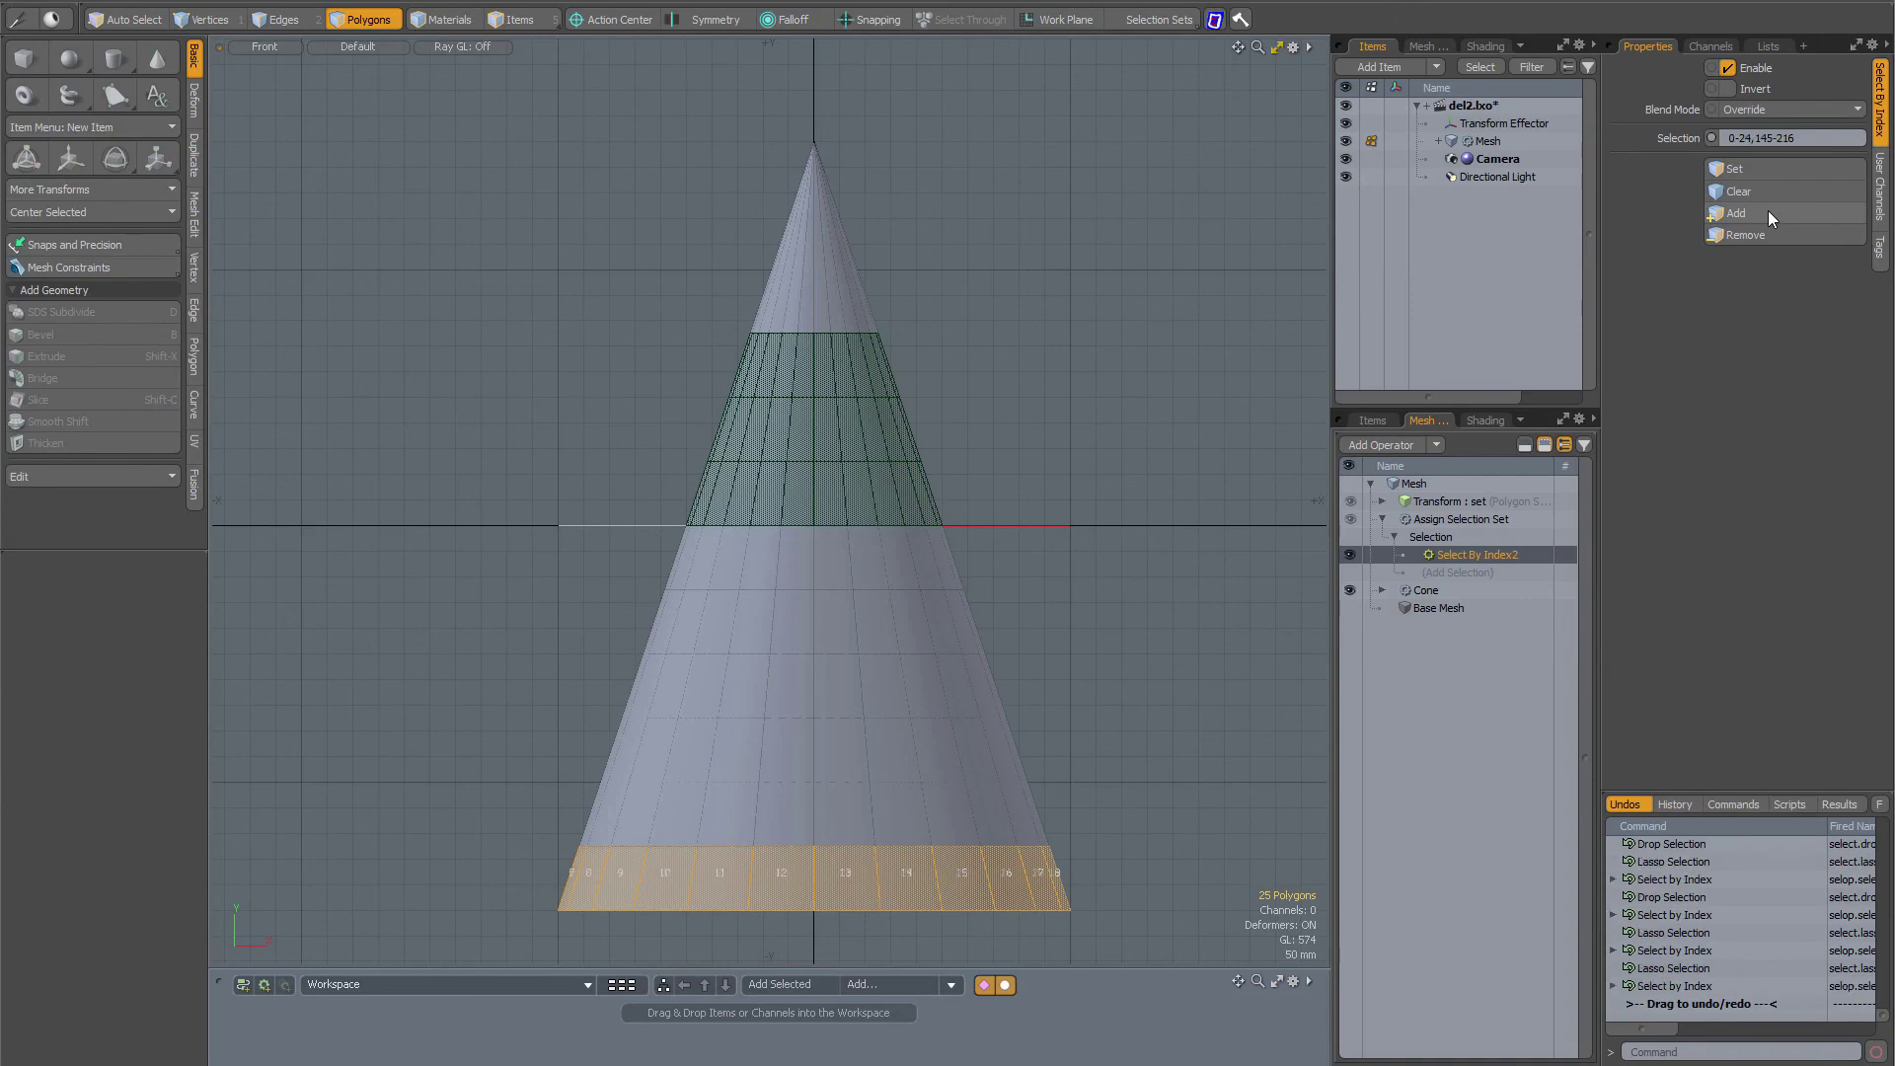
click(1198, 395)
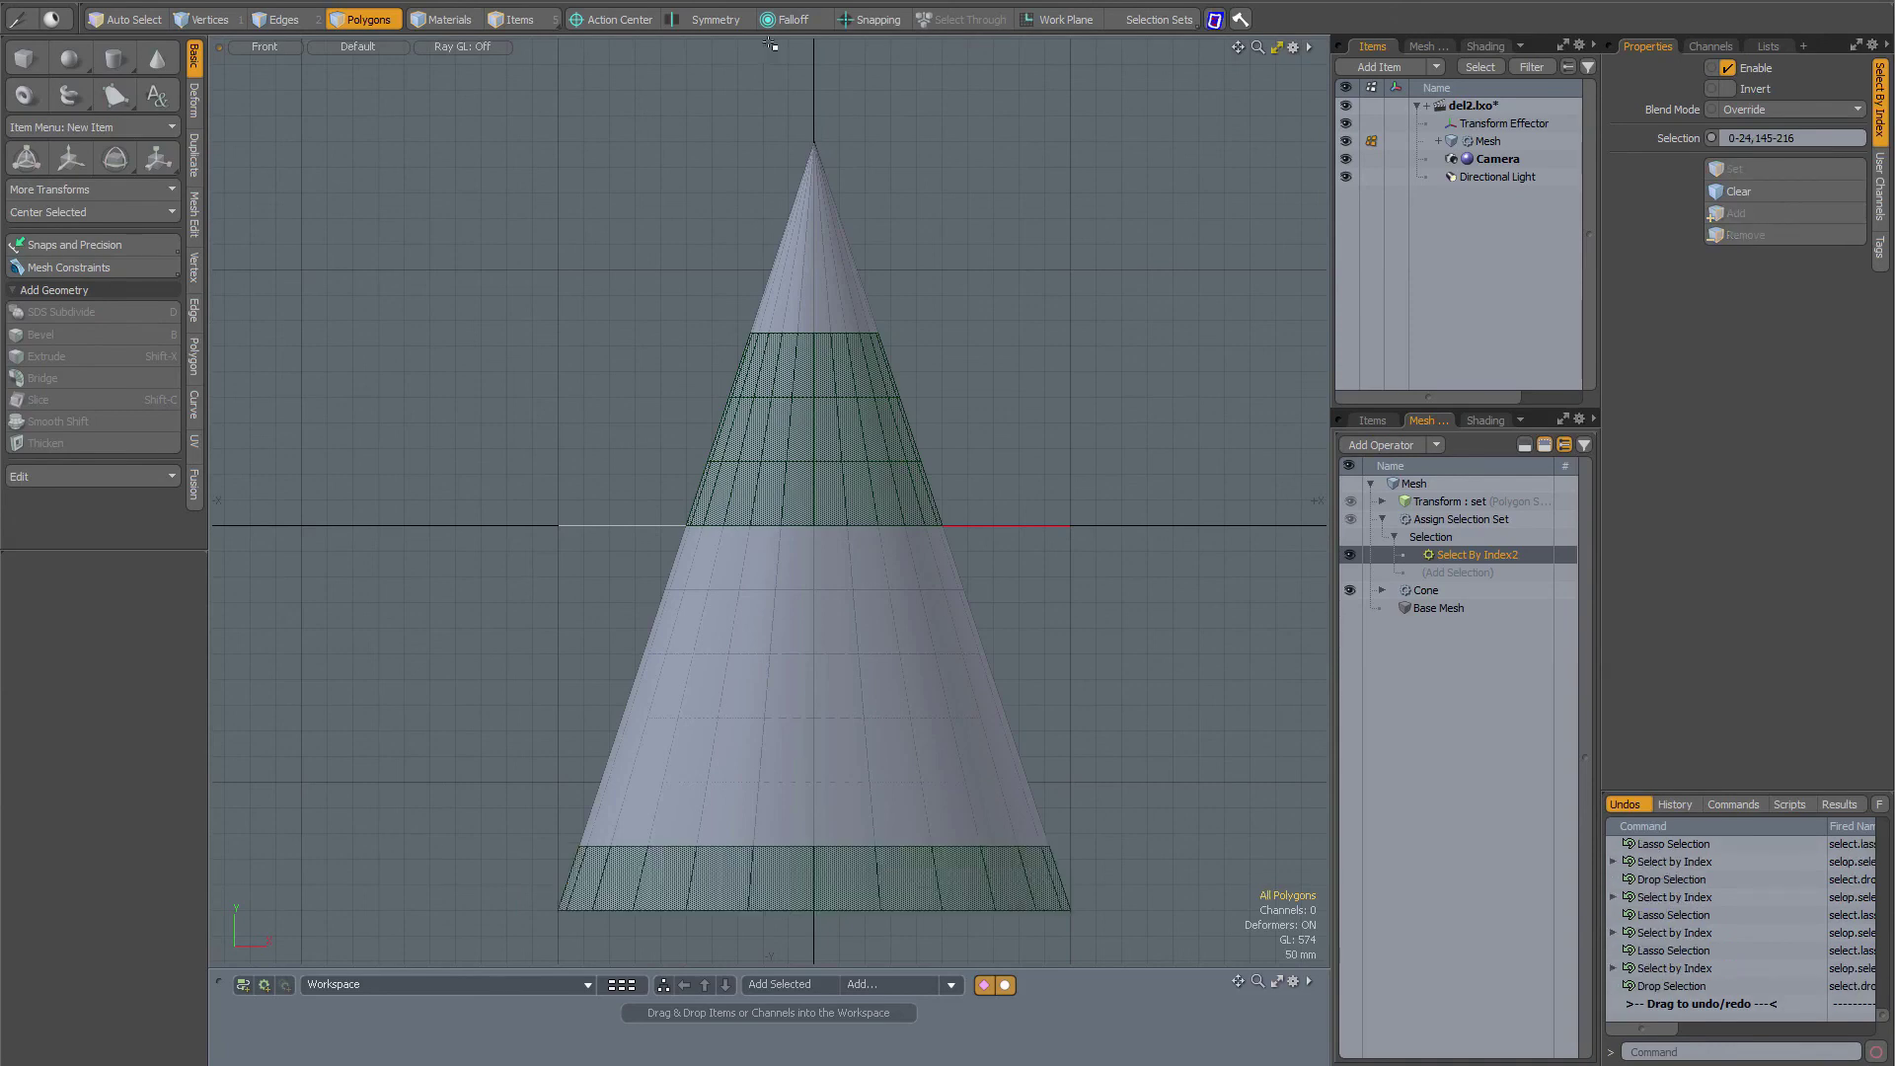
Test-move the Transform Effector in Items mode, revert it, and return to Polygons mode.
click(520, 20)
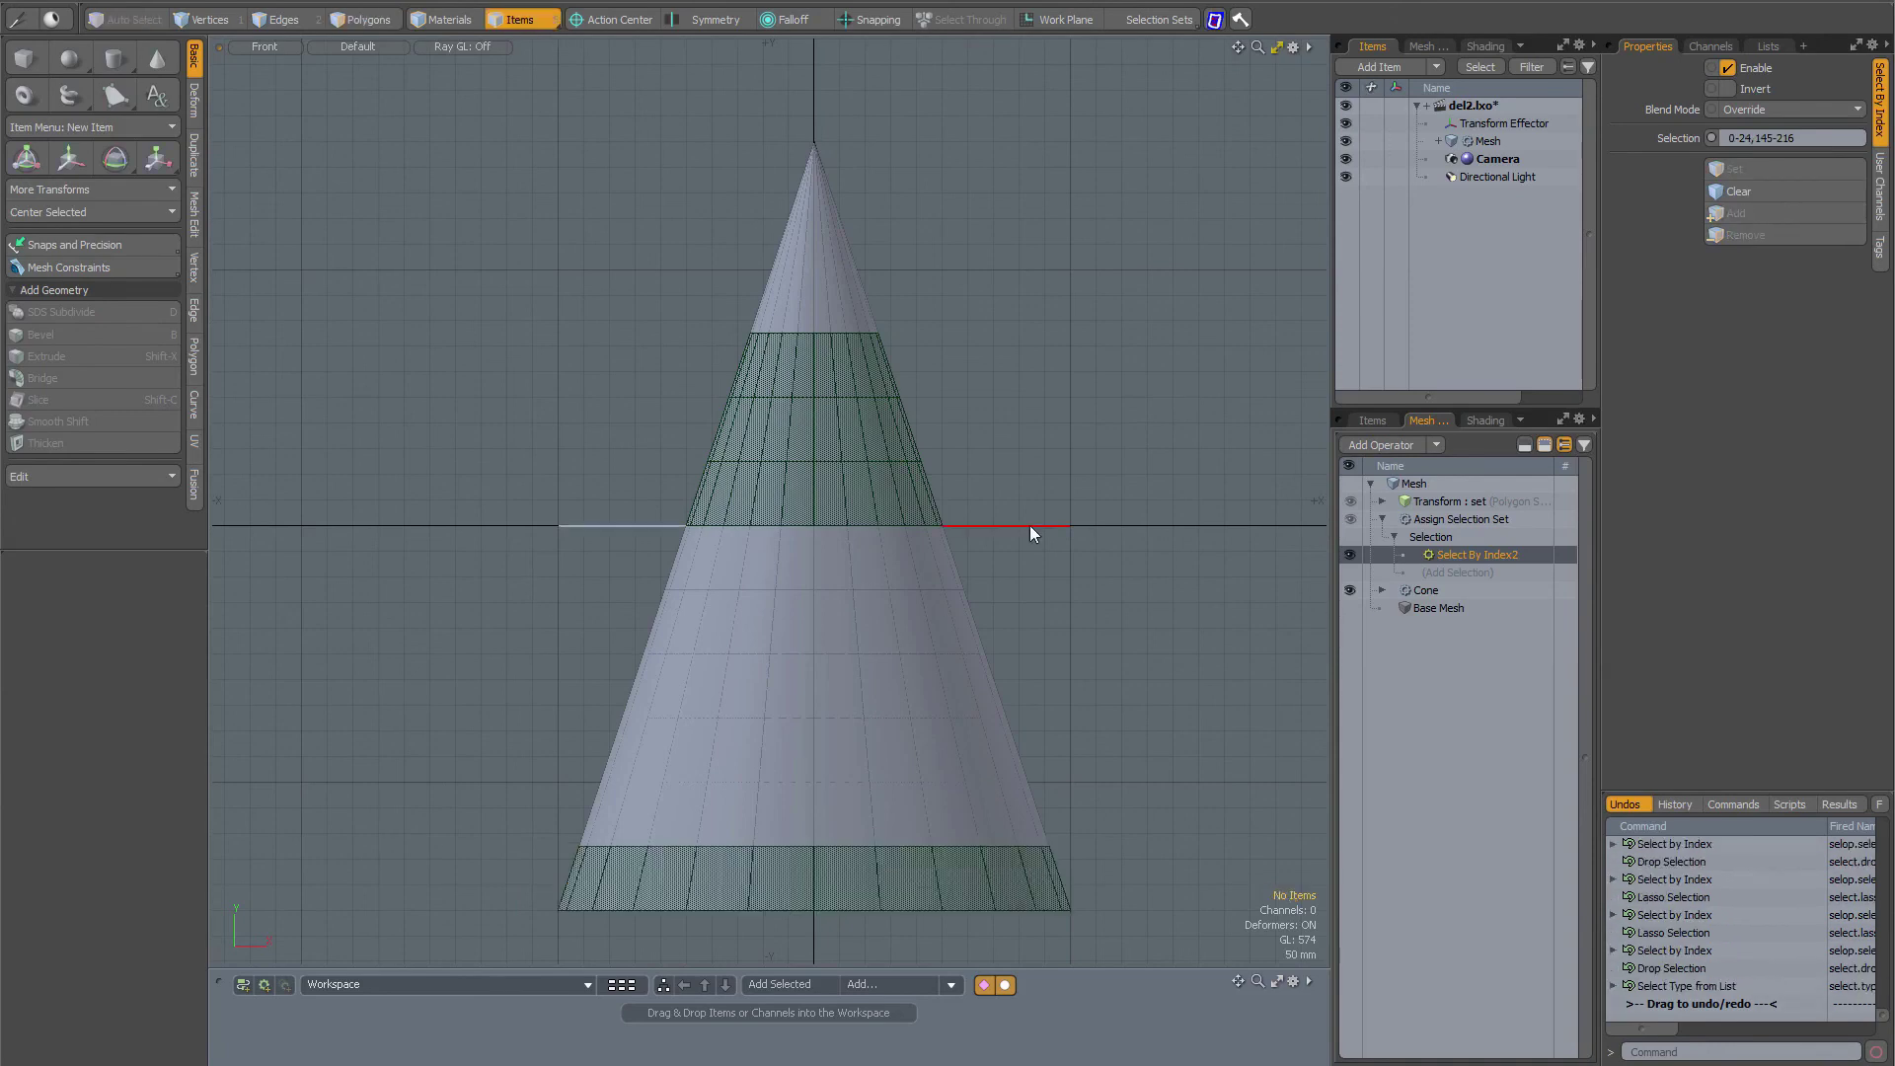
click(1029, 525)
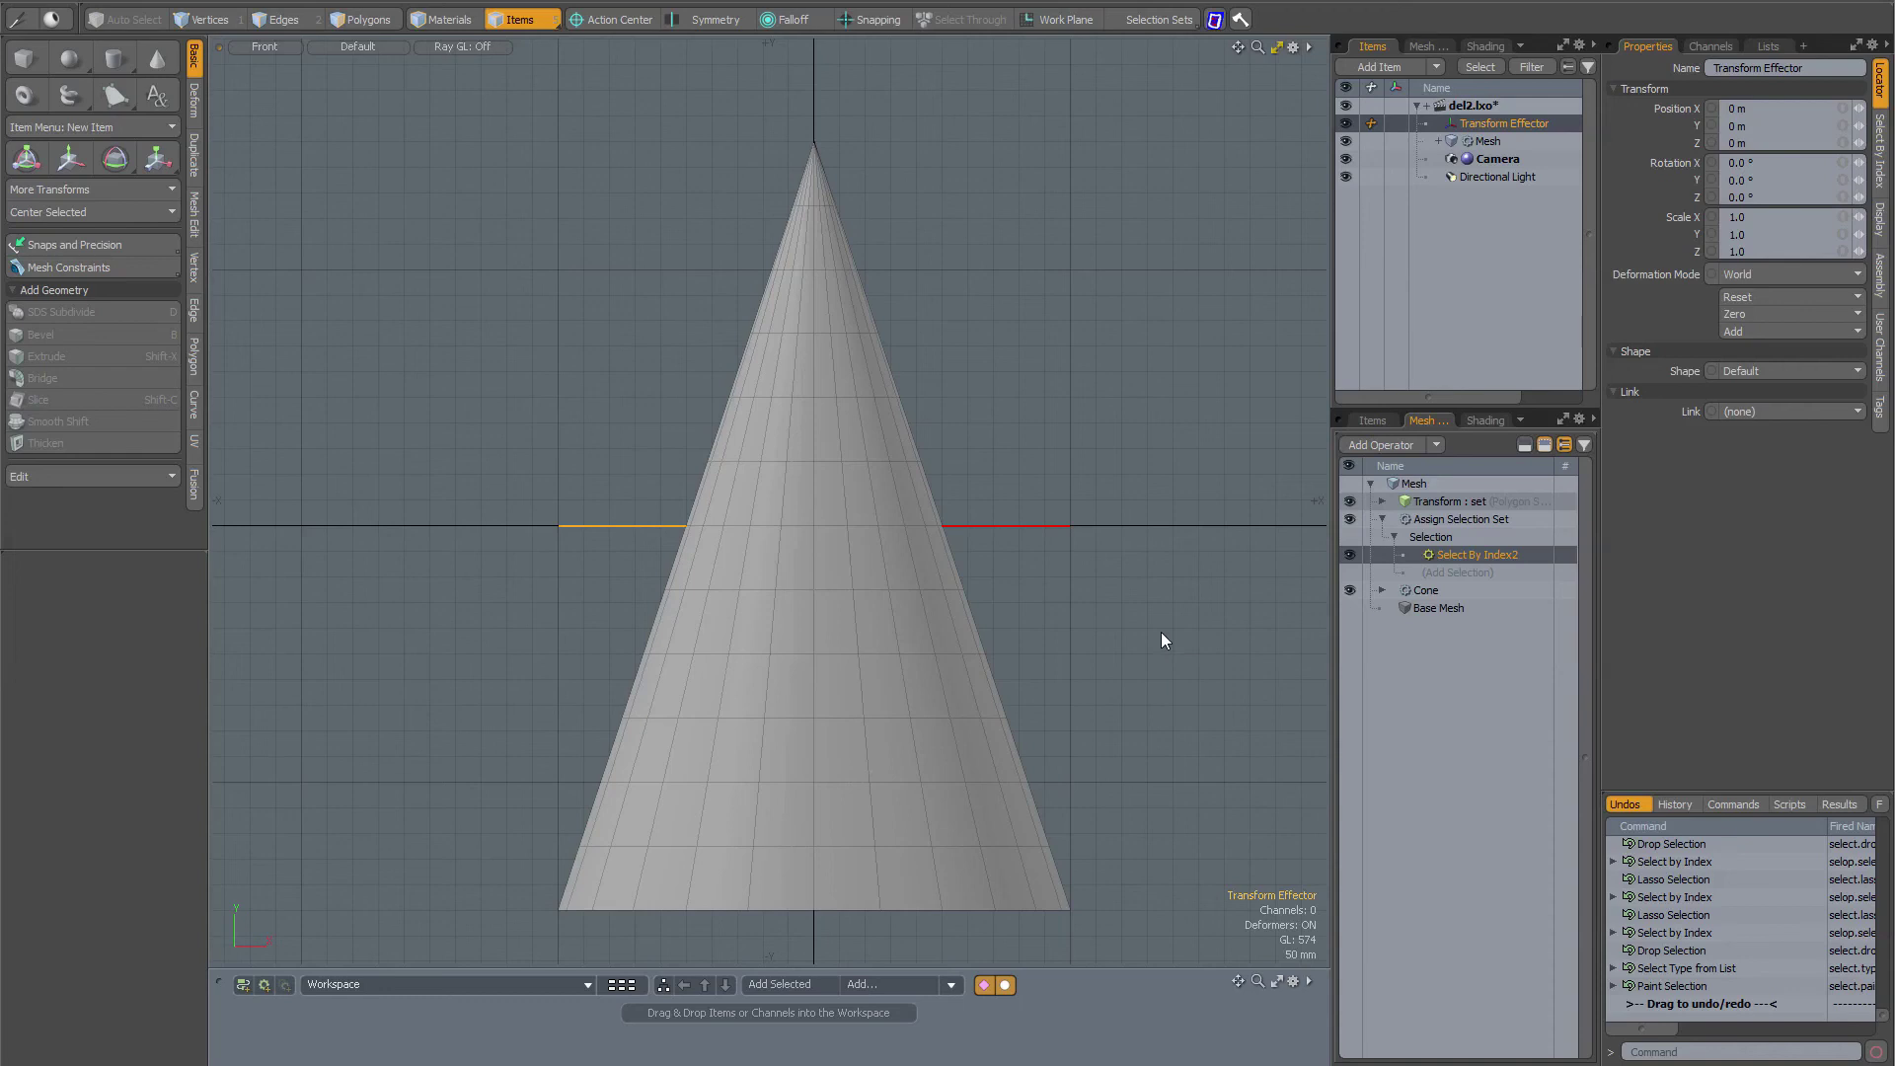
key(w)
drag(910, 430, 982, 463)
click(1121, 420)
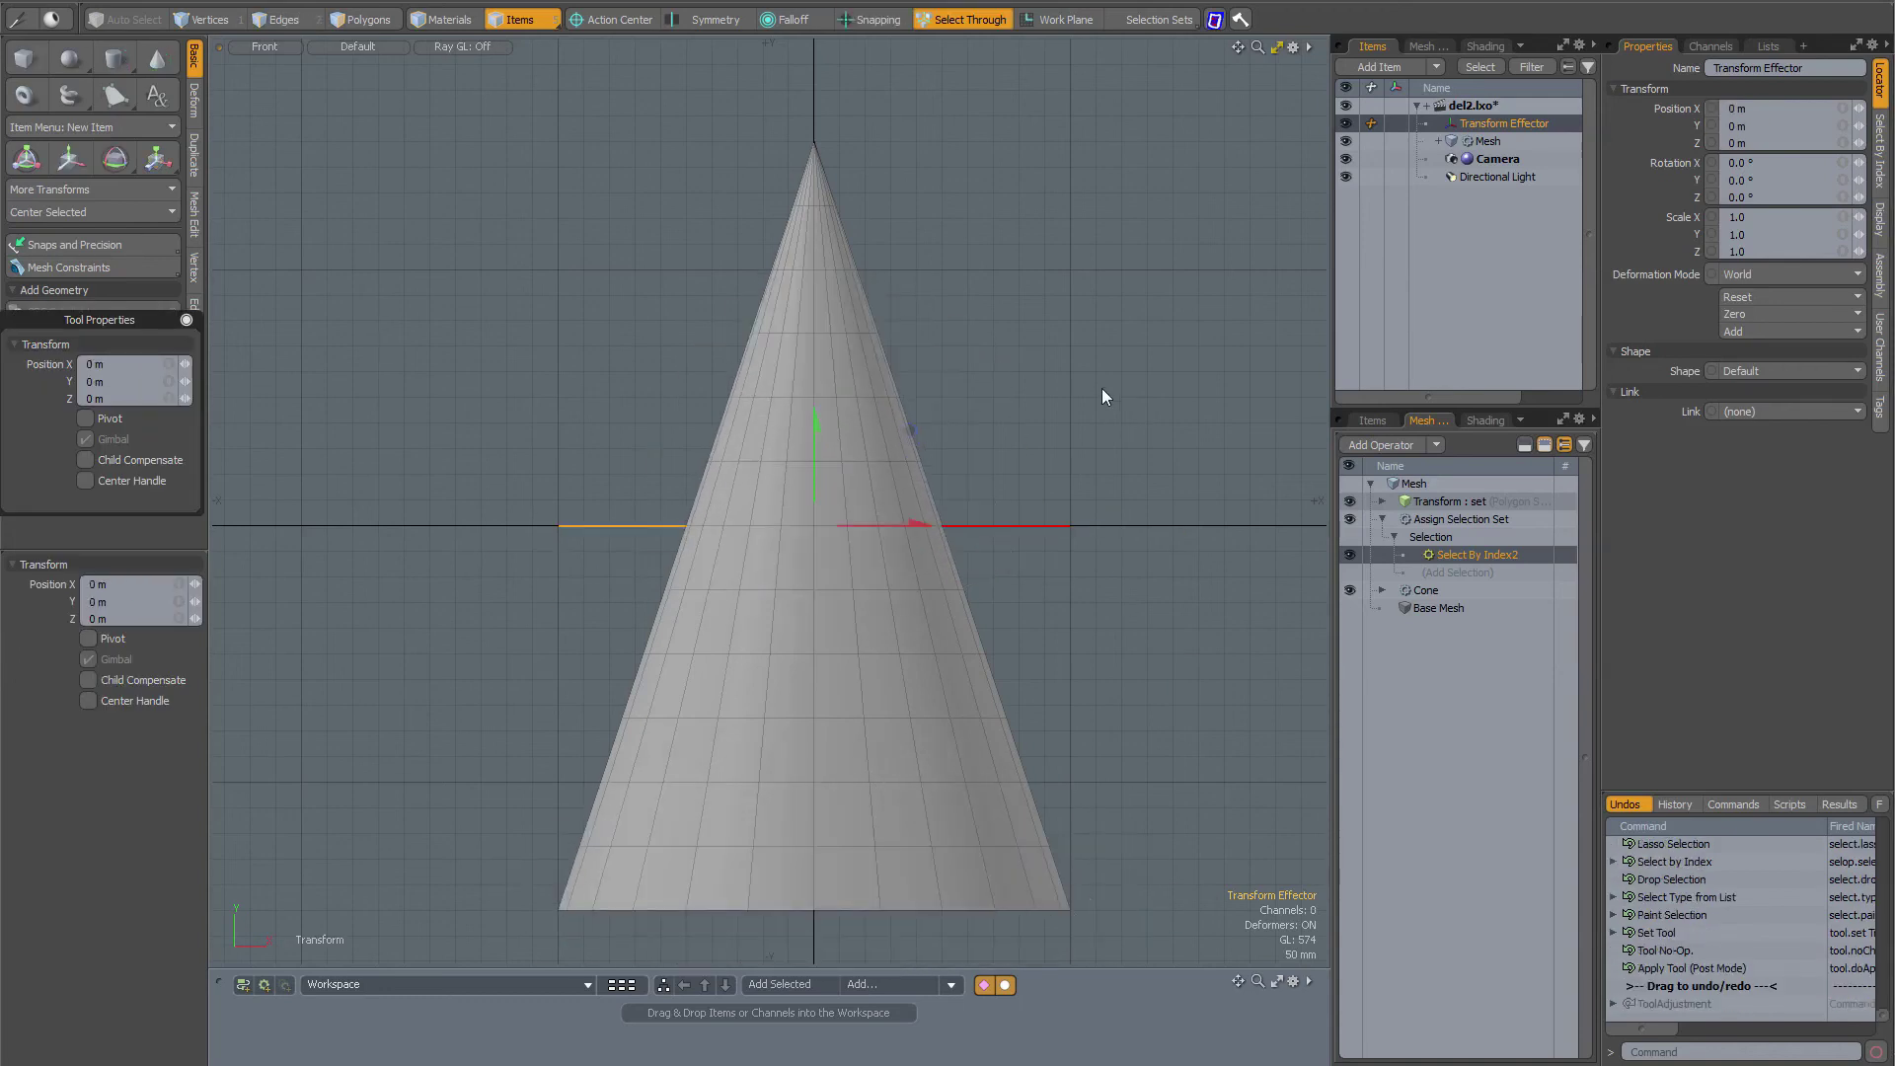
click(347, 22)
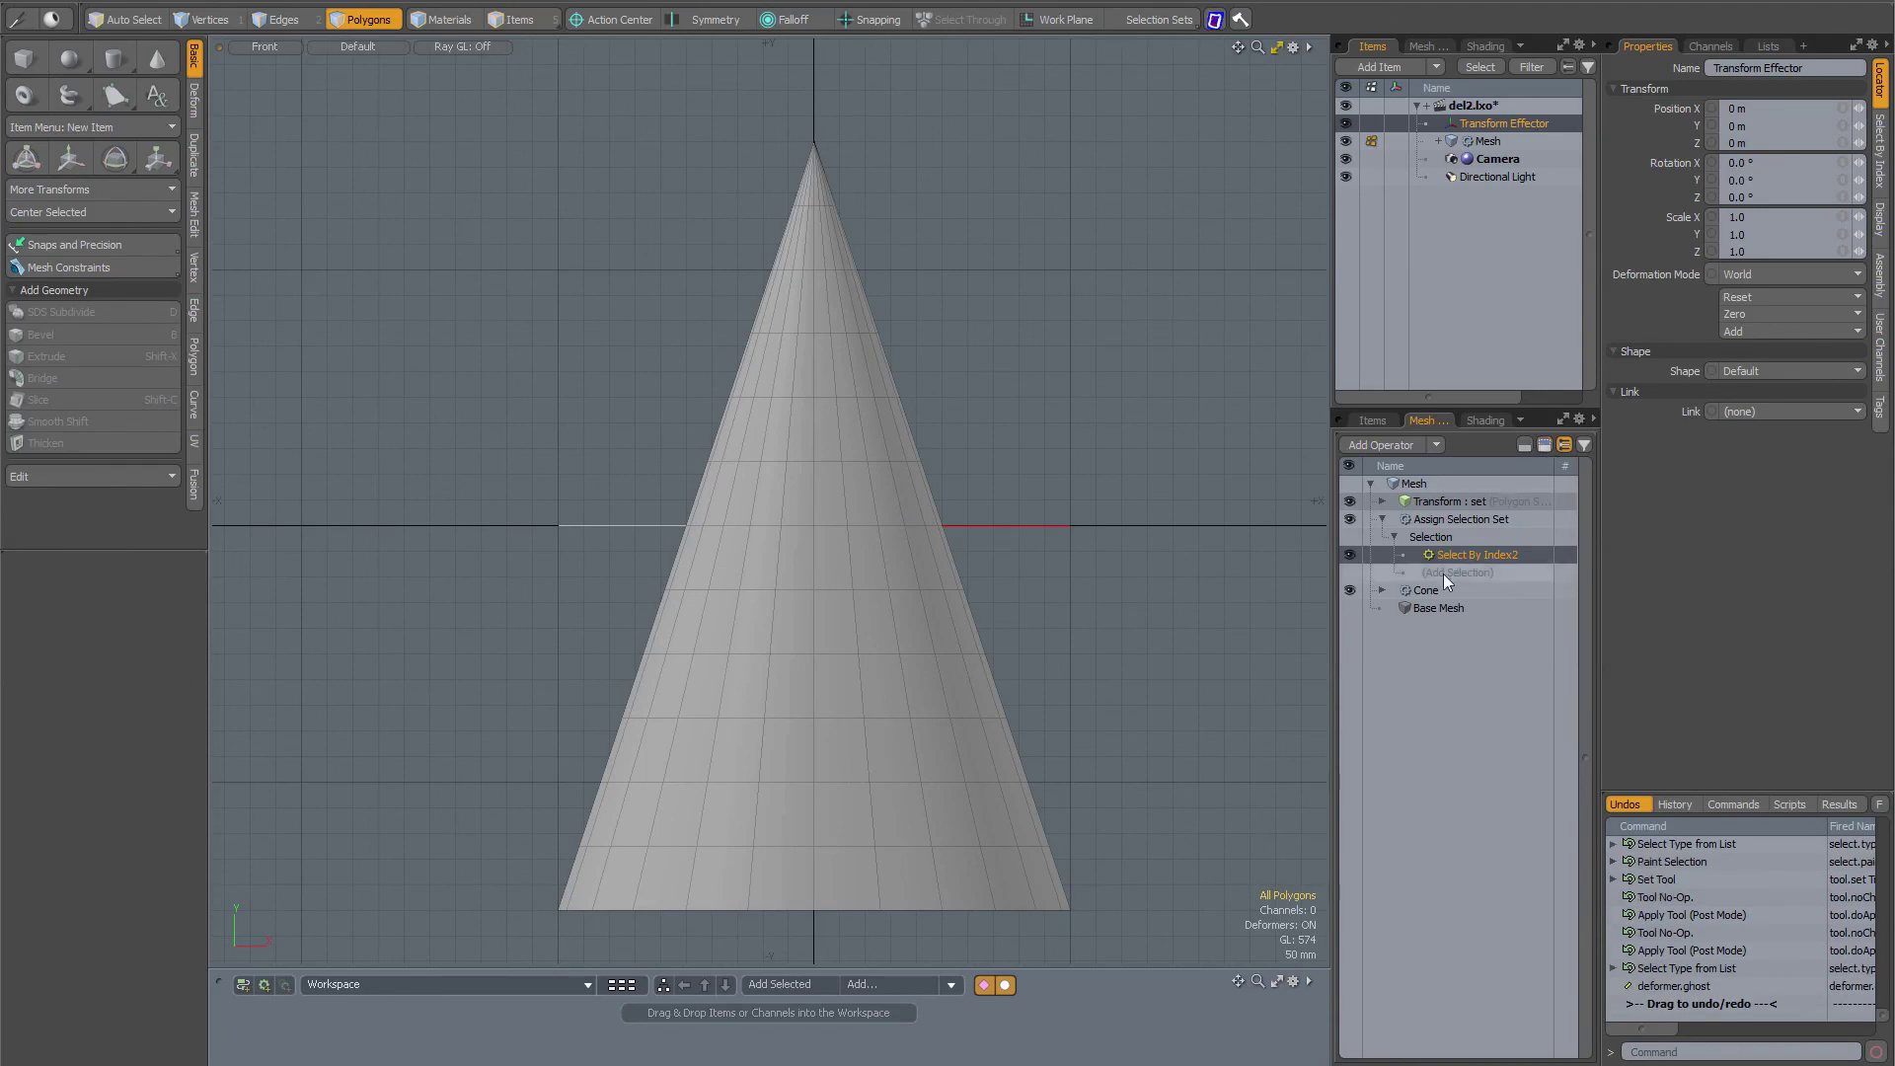
Clear the Select By Index2 list and set it from a lasso of the cone tip, giving 0-71.
click(1449, 549)
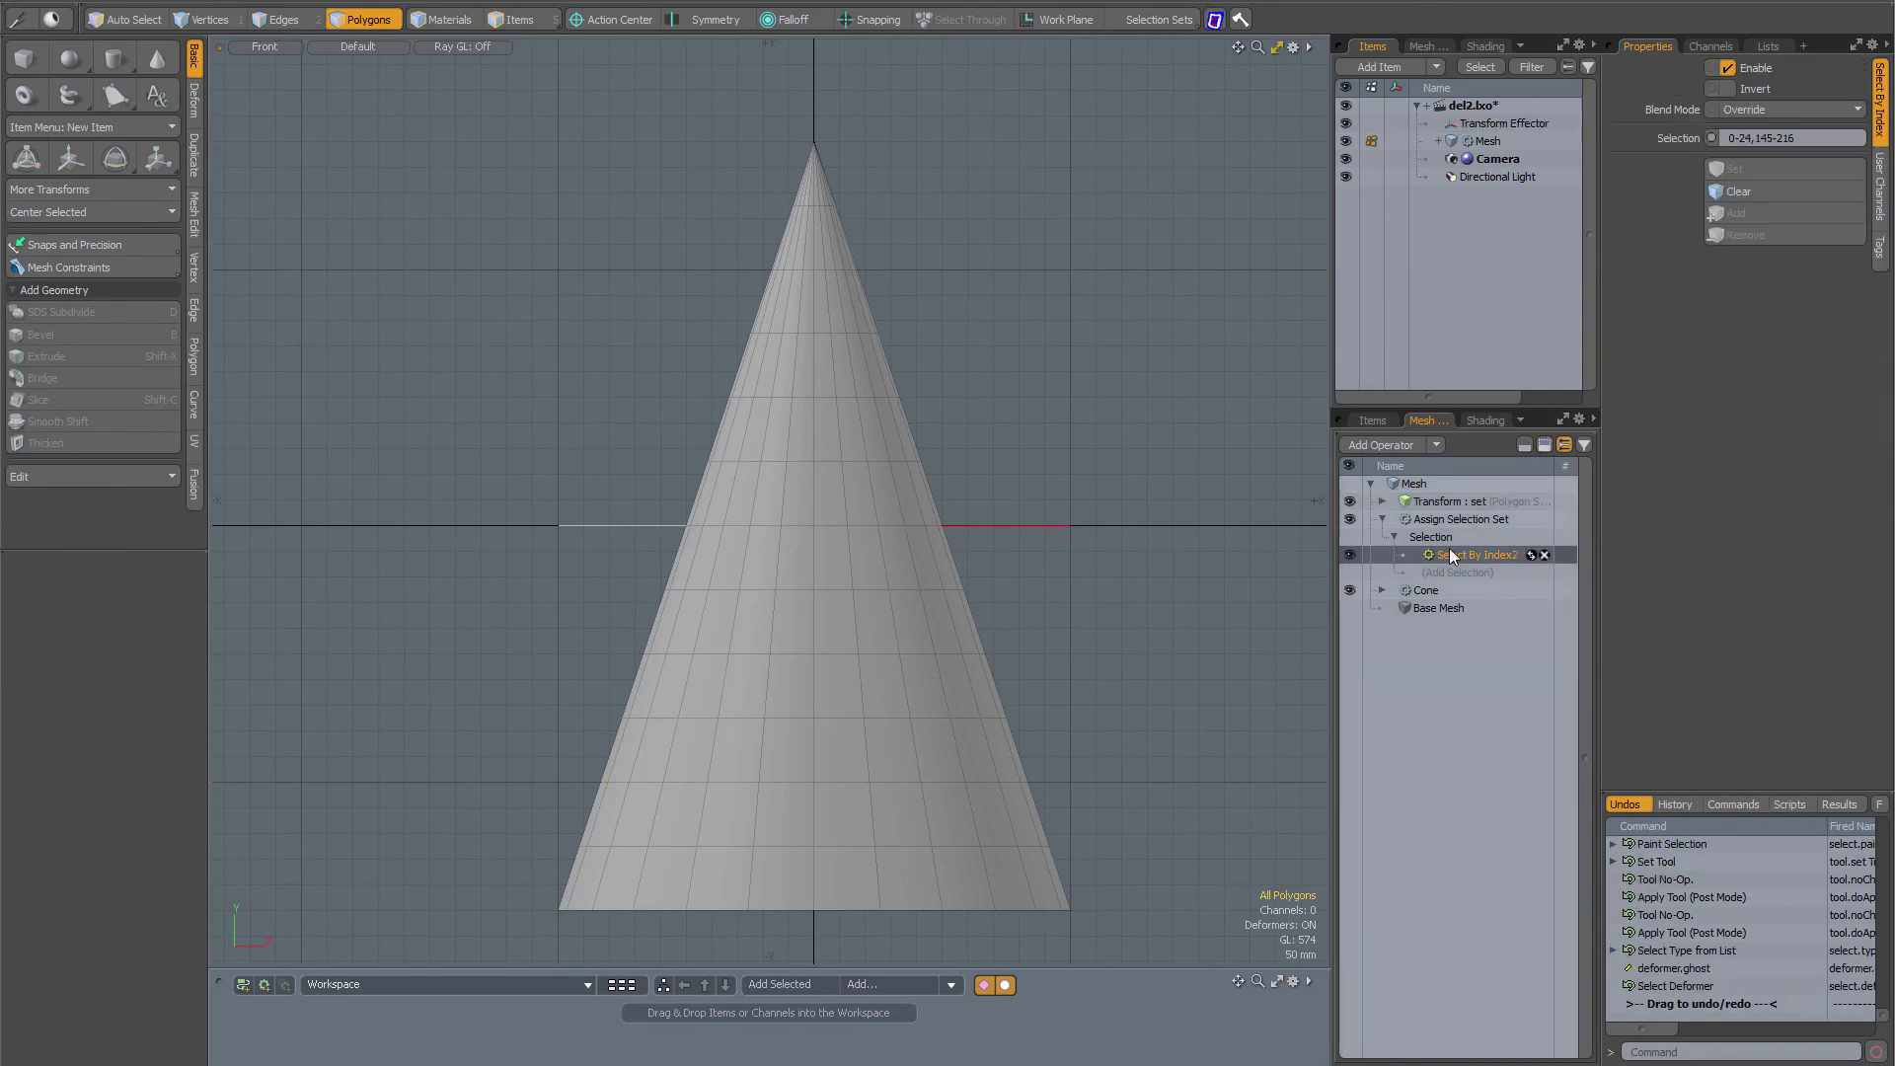
click(1740, 193)
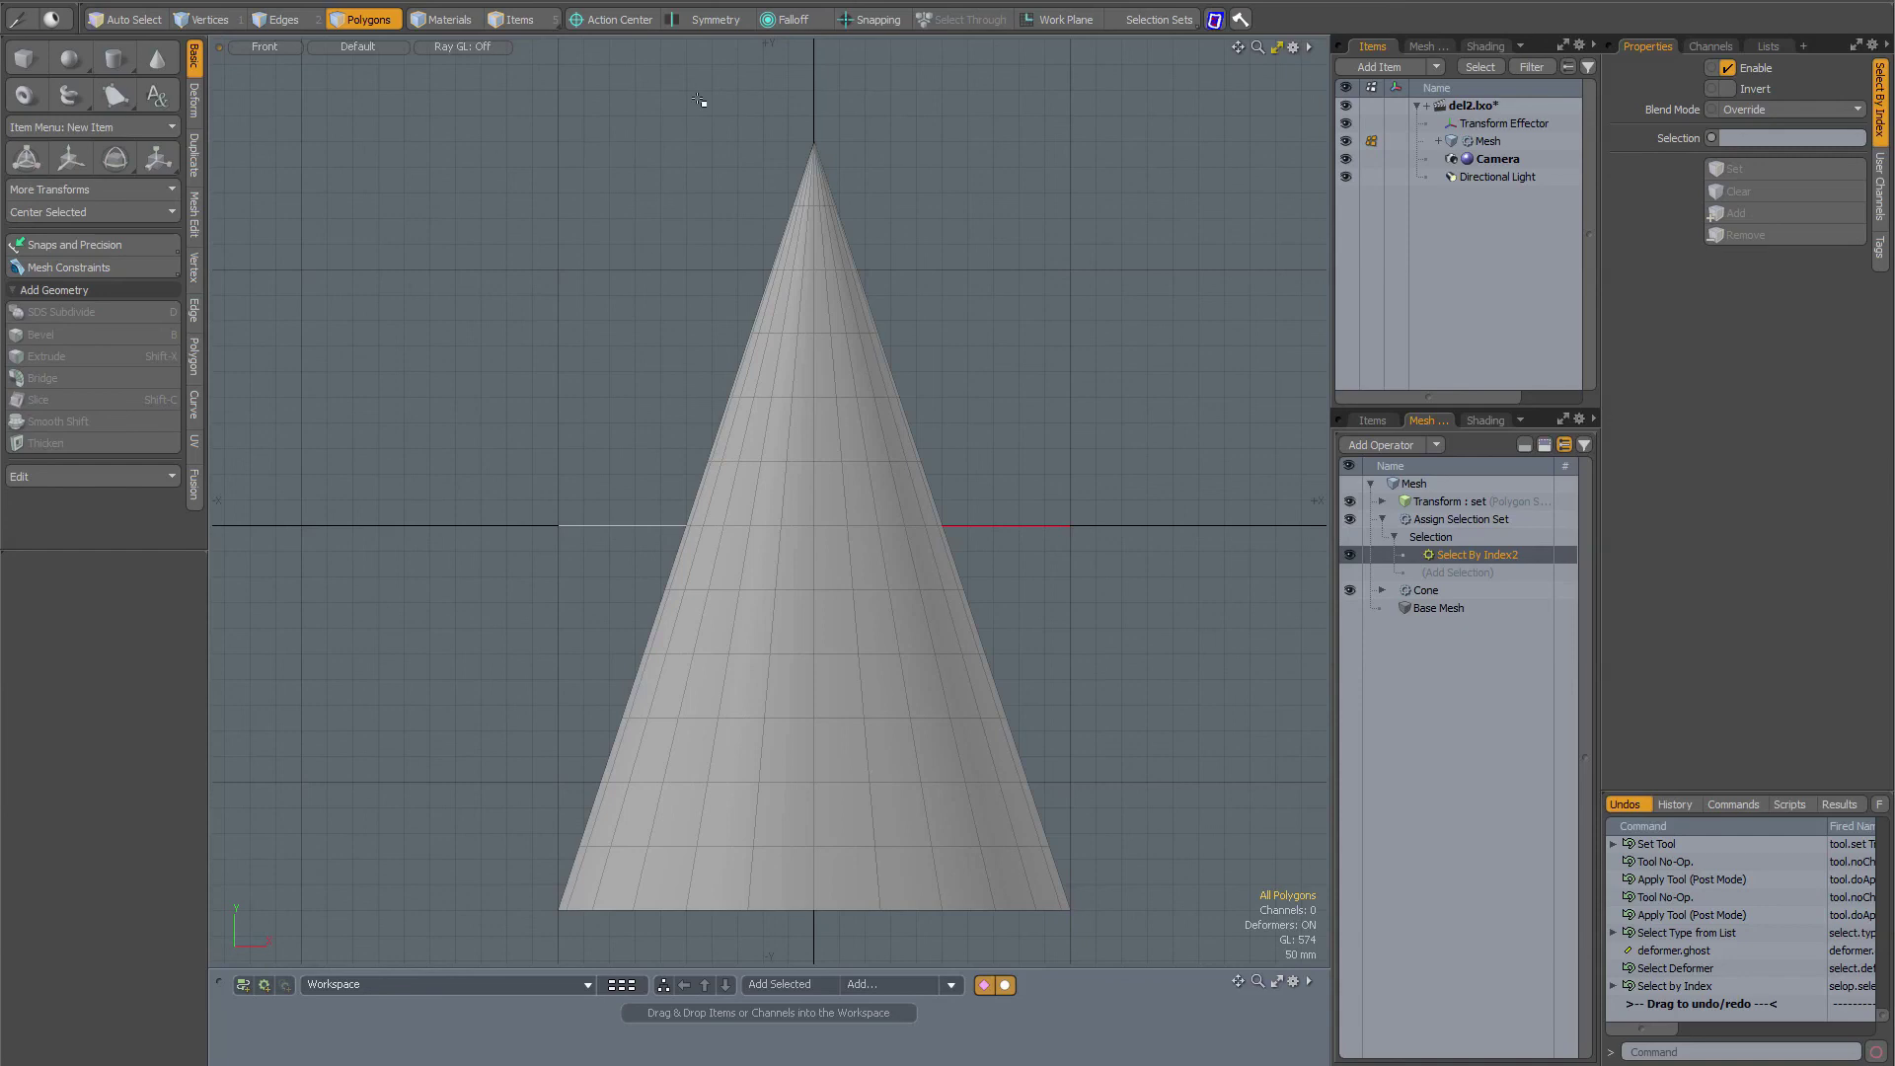
right_drag(704, 103, 933, 363)
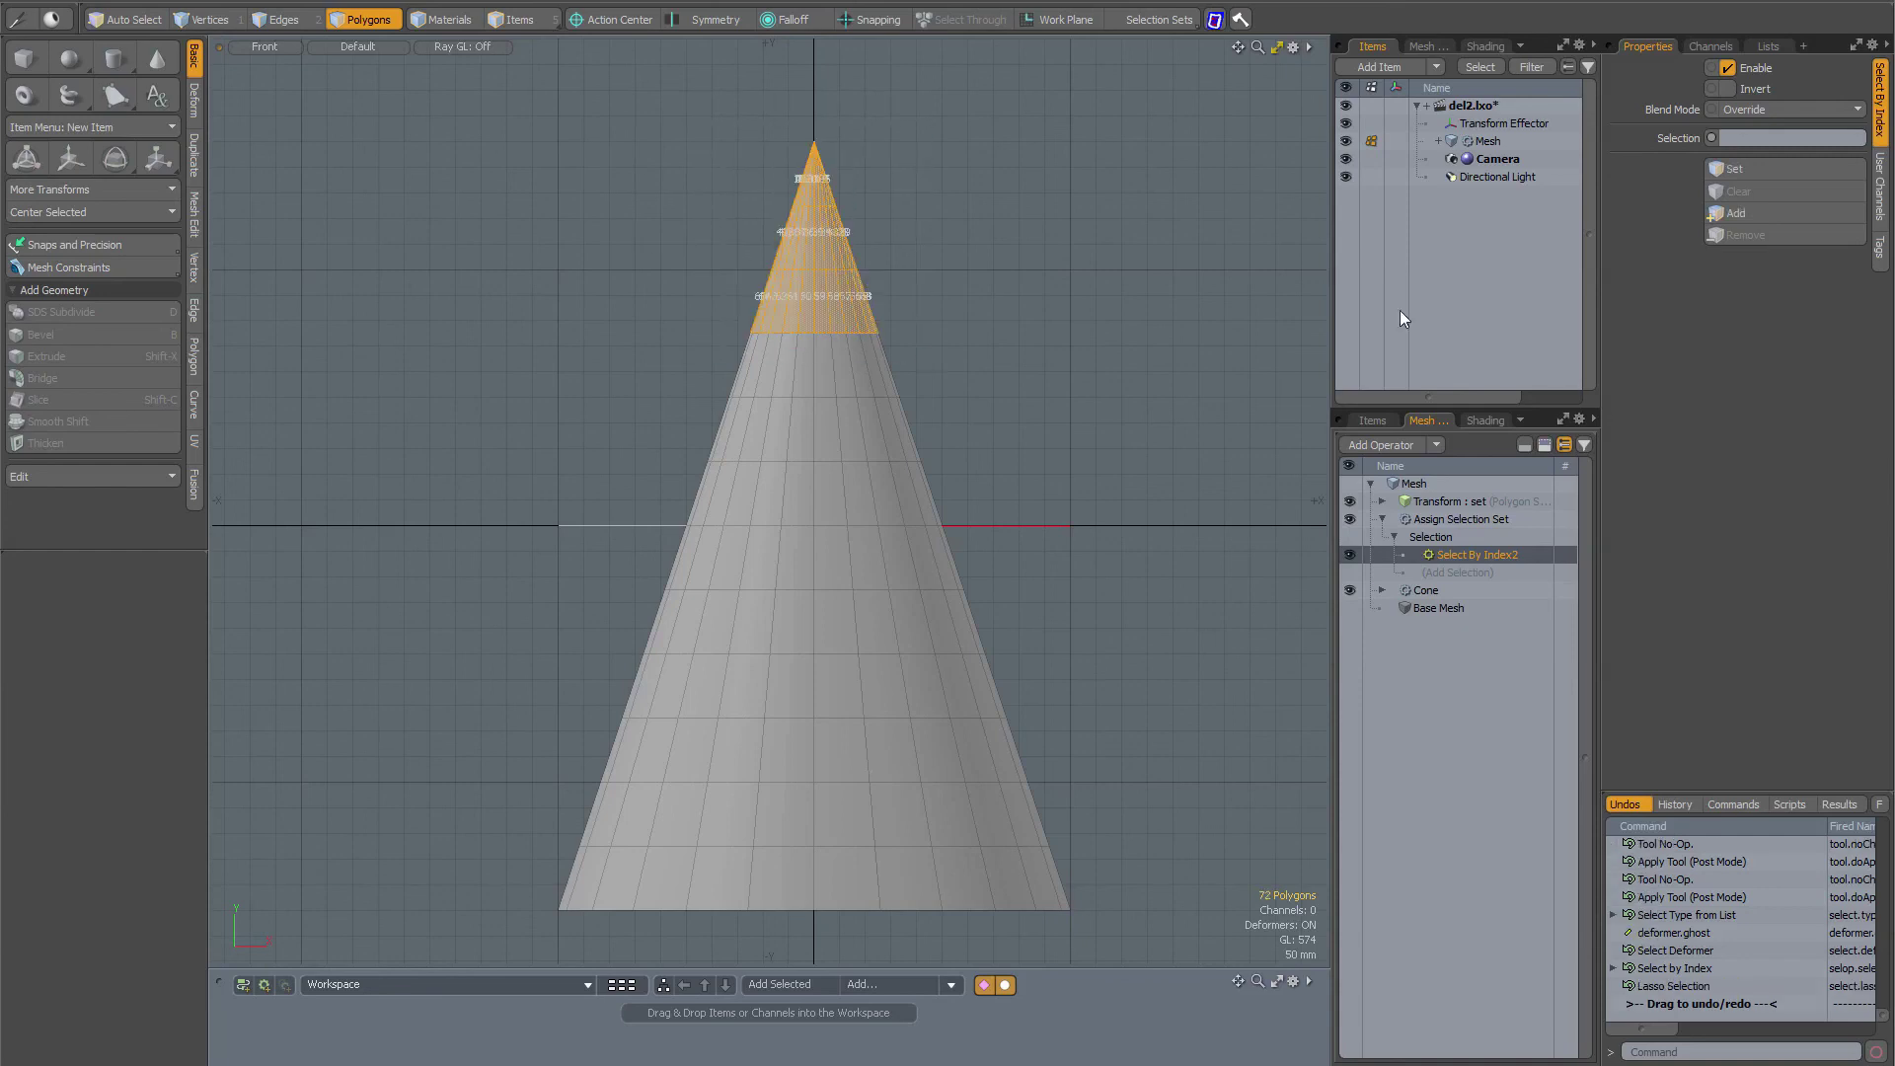
click(1744, 165)
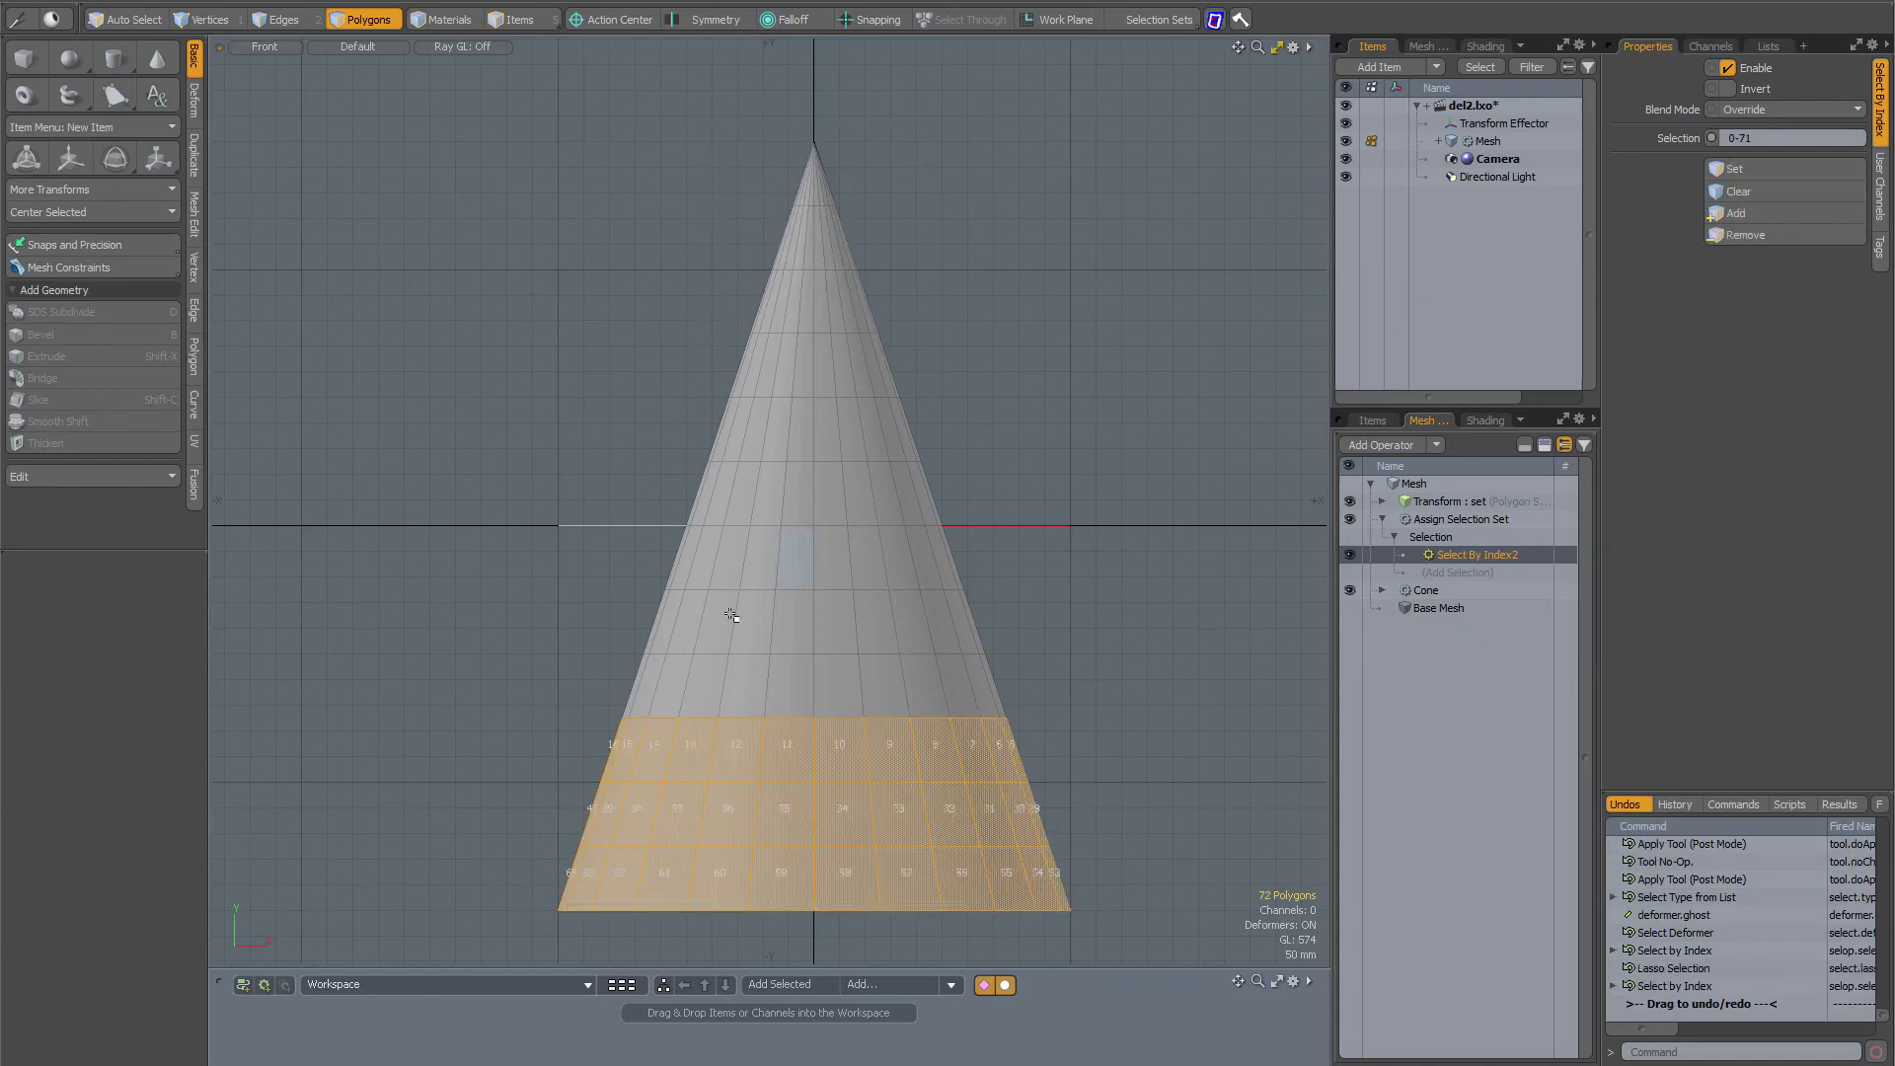
Enable the ghosted view and set the Select By Index list to the cone tip's polygons.
click(1546, 446)
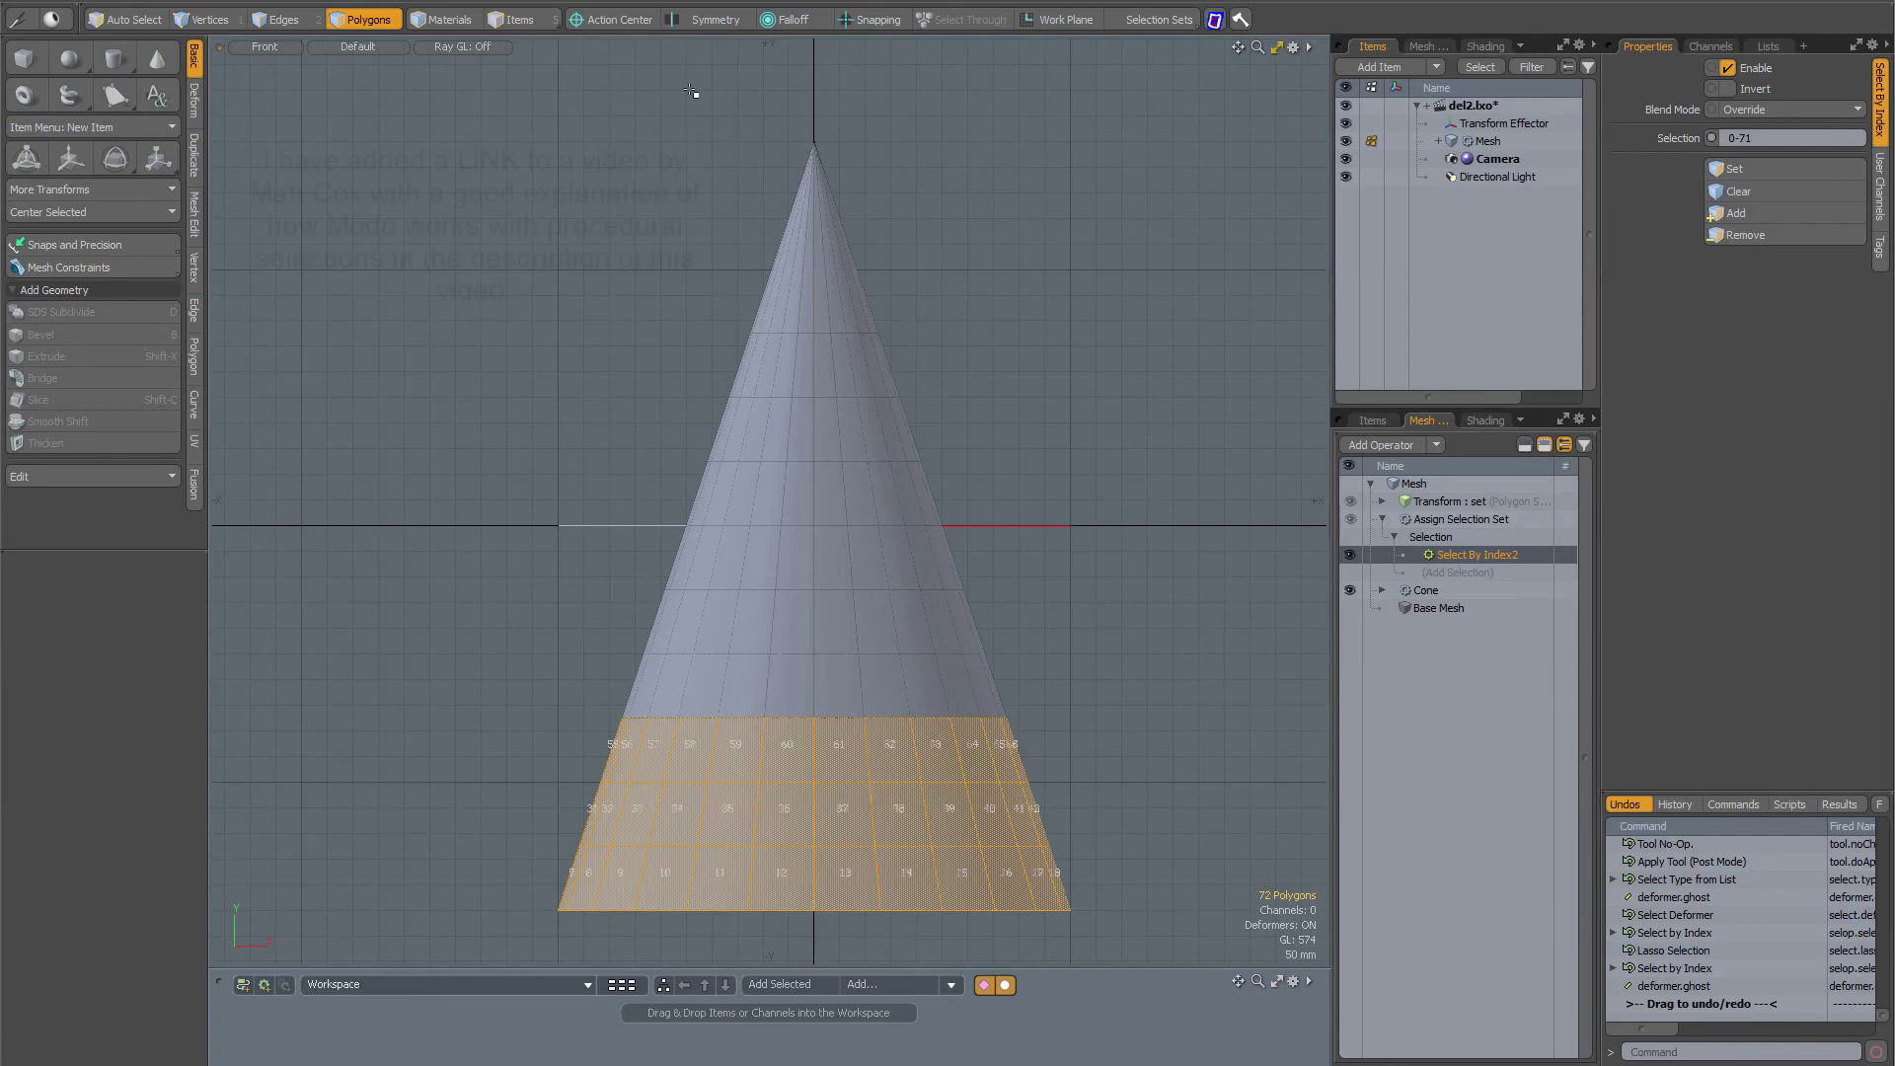
drag(697, 89, 947, 367)
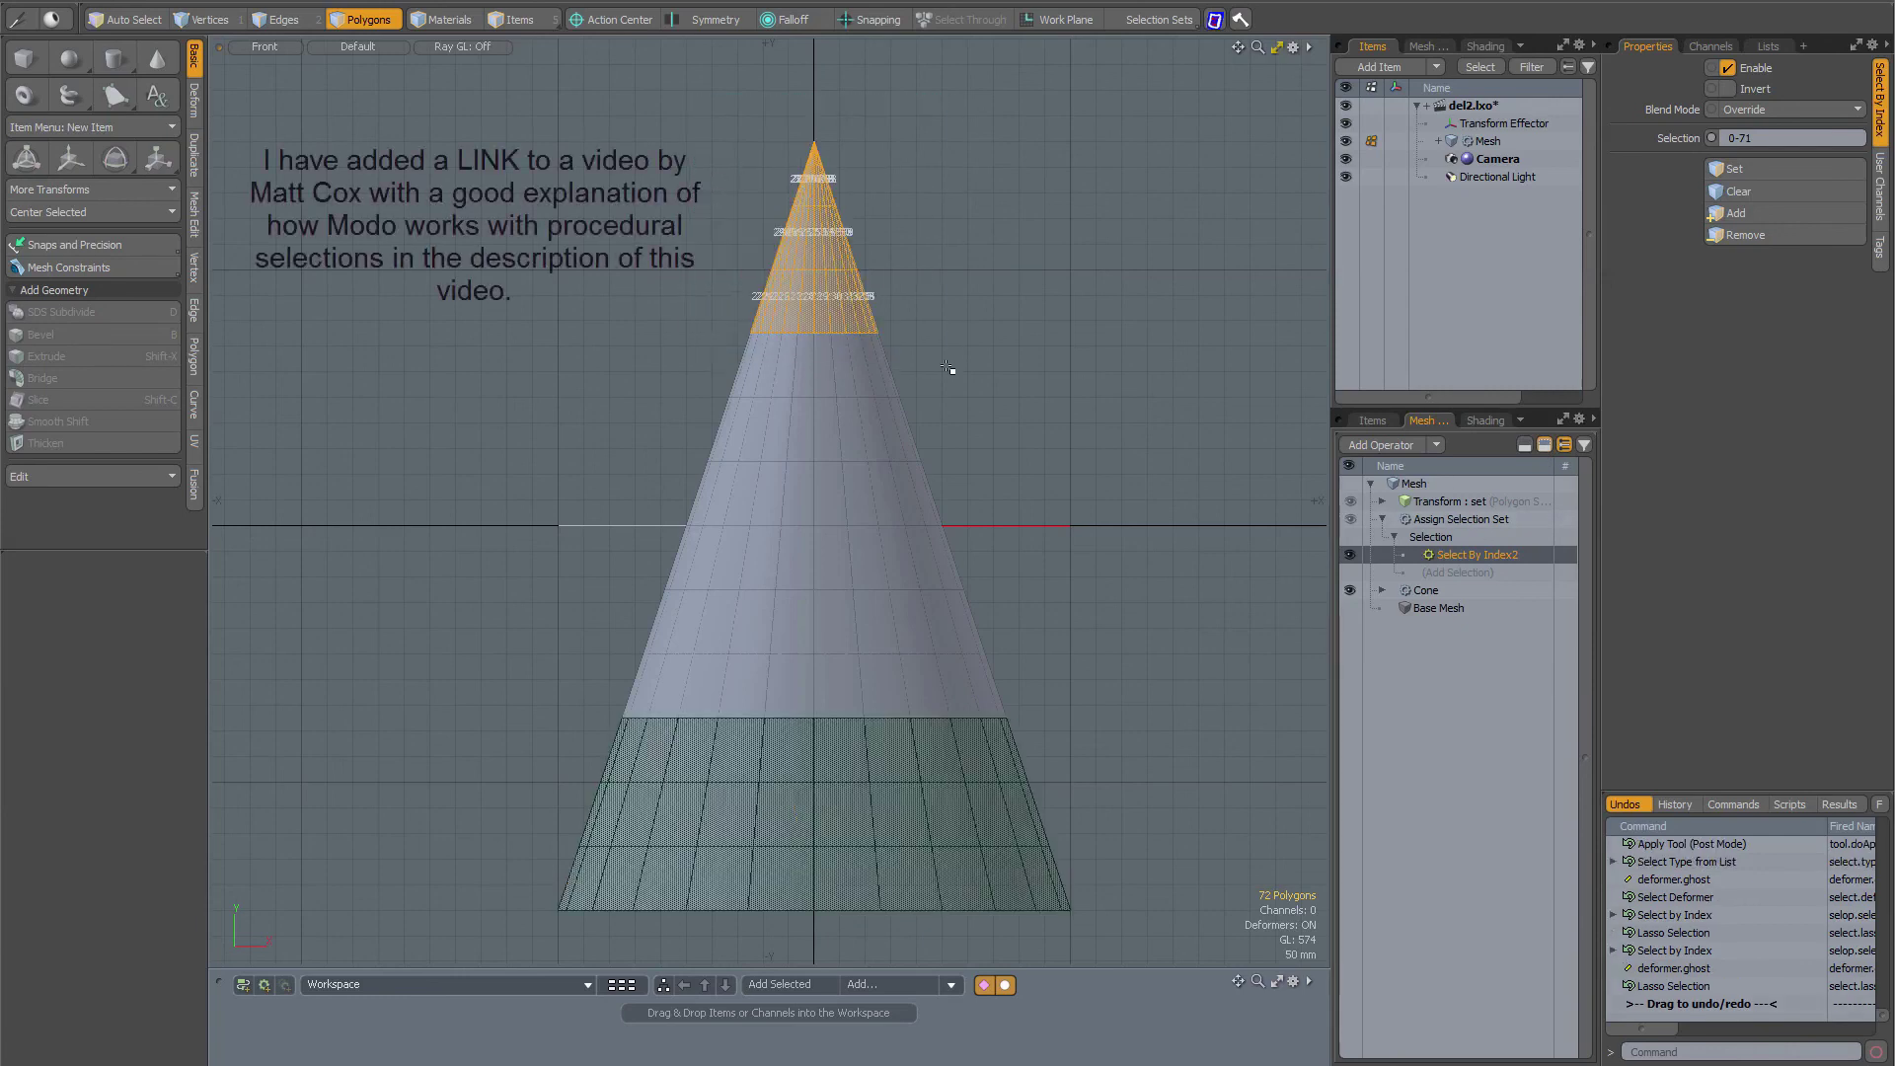
click(1739, 169)
Add a middle polygon band to the list, making it 121-144,217-288.
click(1127, 301)
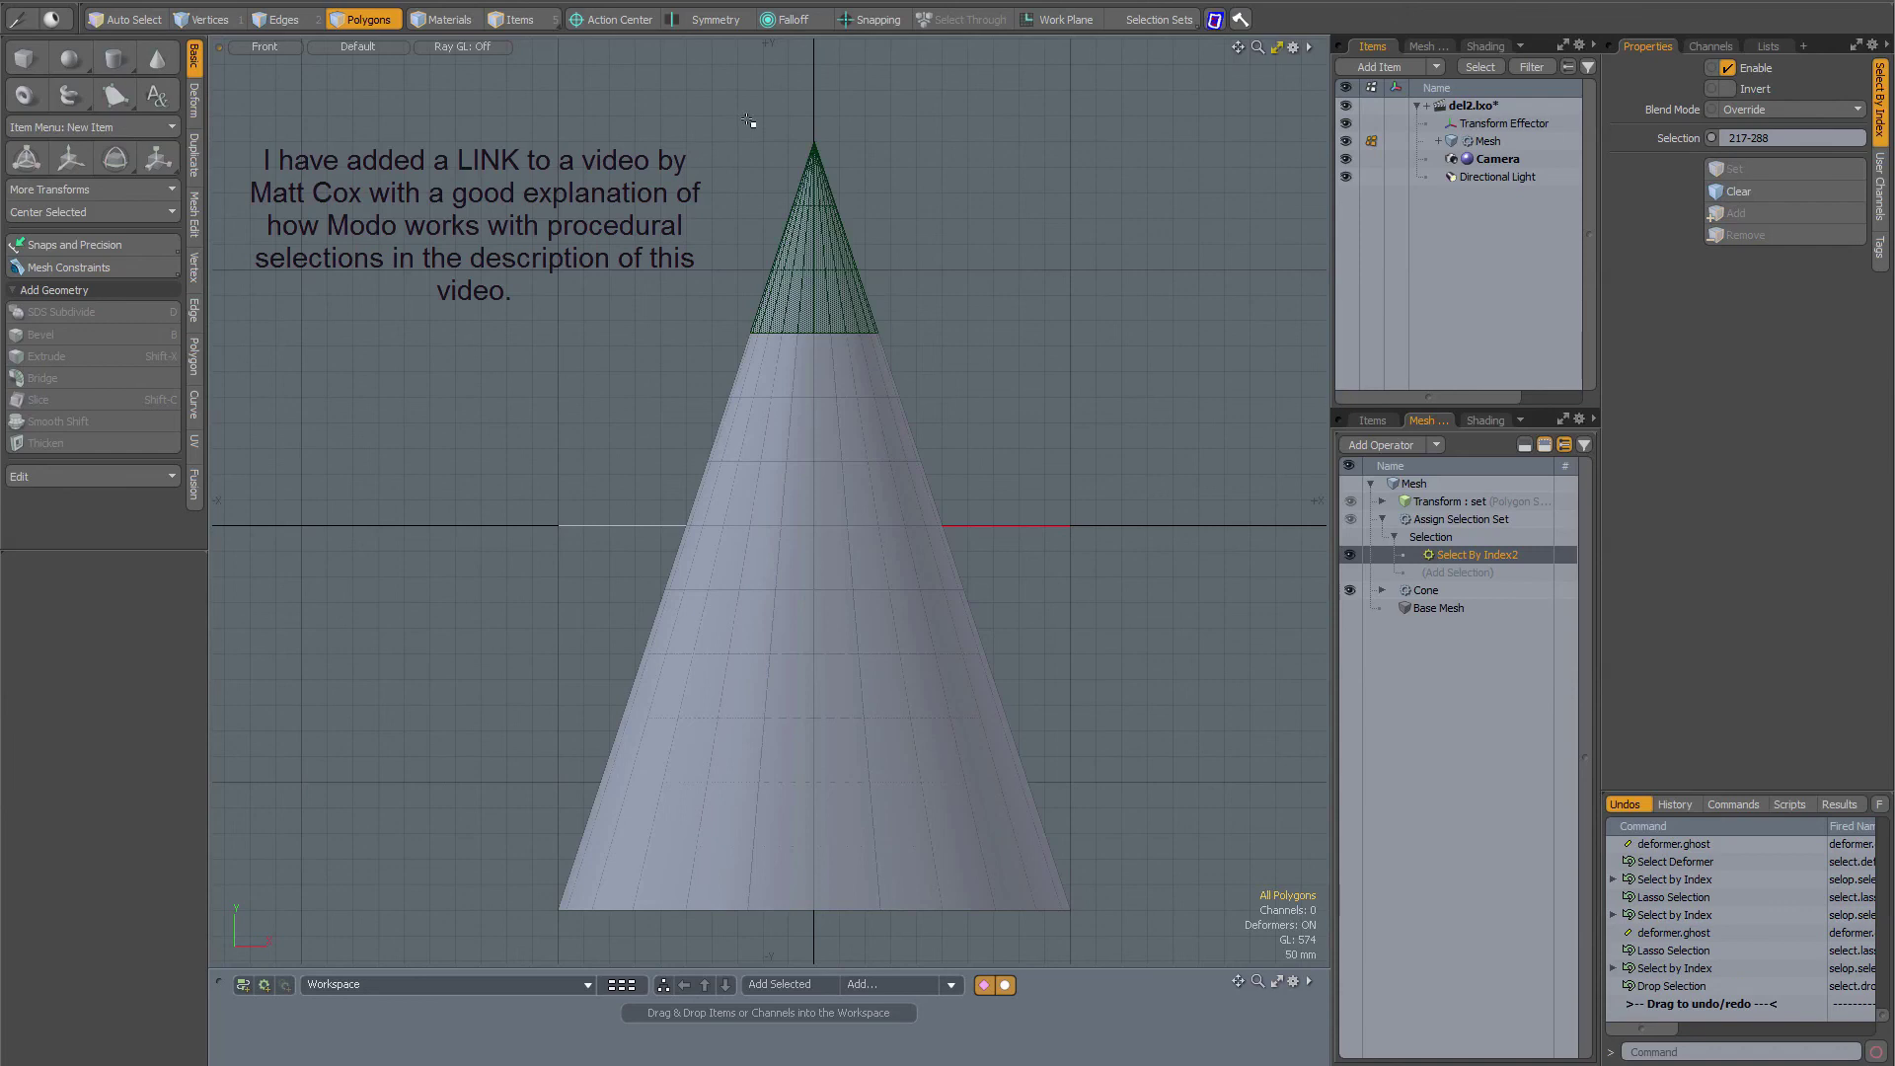
mouse_move(1046, 501)
mouse_down()
mouse_move(981, 554)
mouse_move(602, 597)
mouse_up()
click(1750, 217)
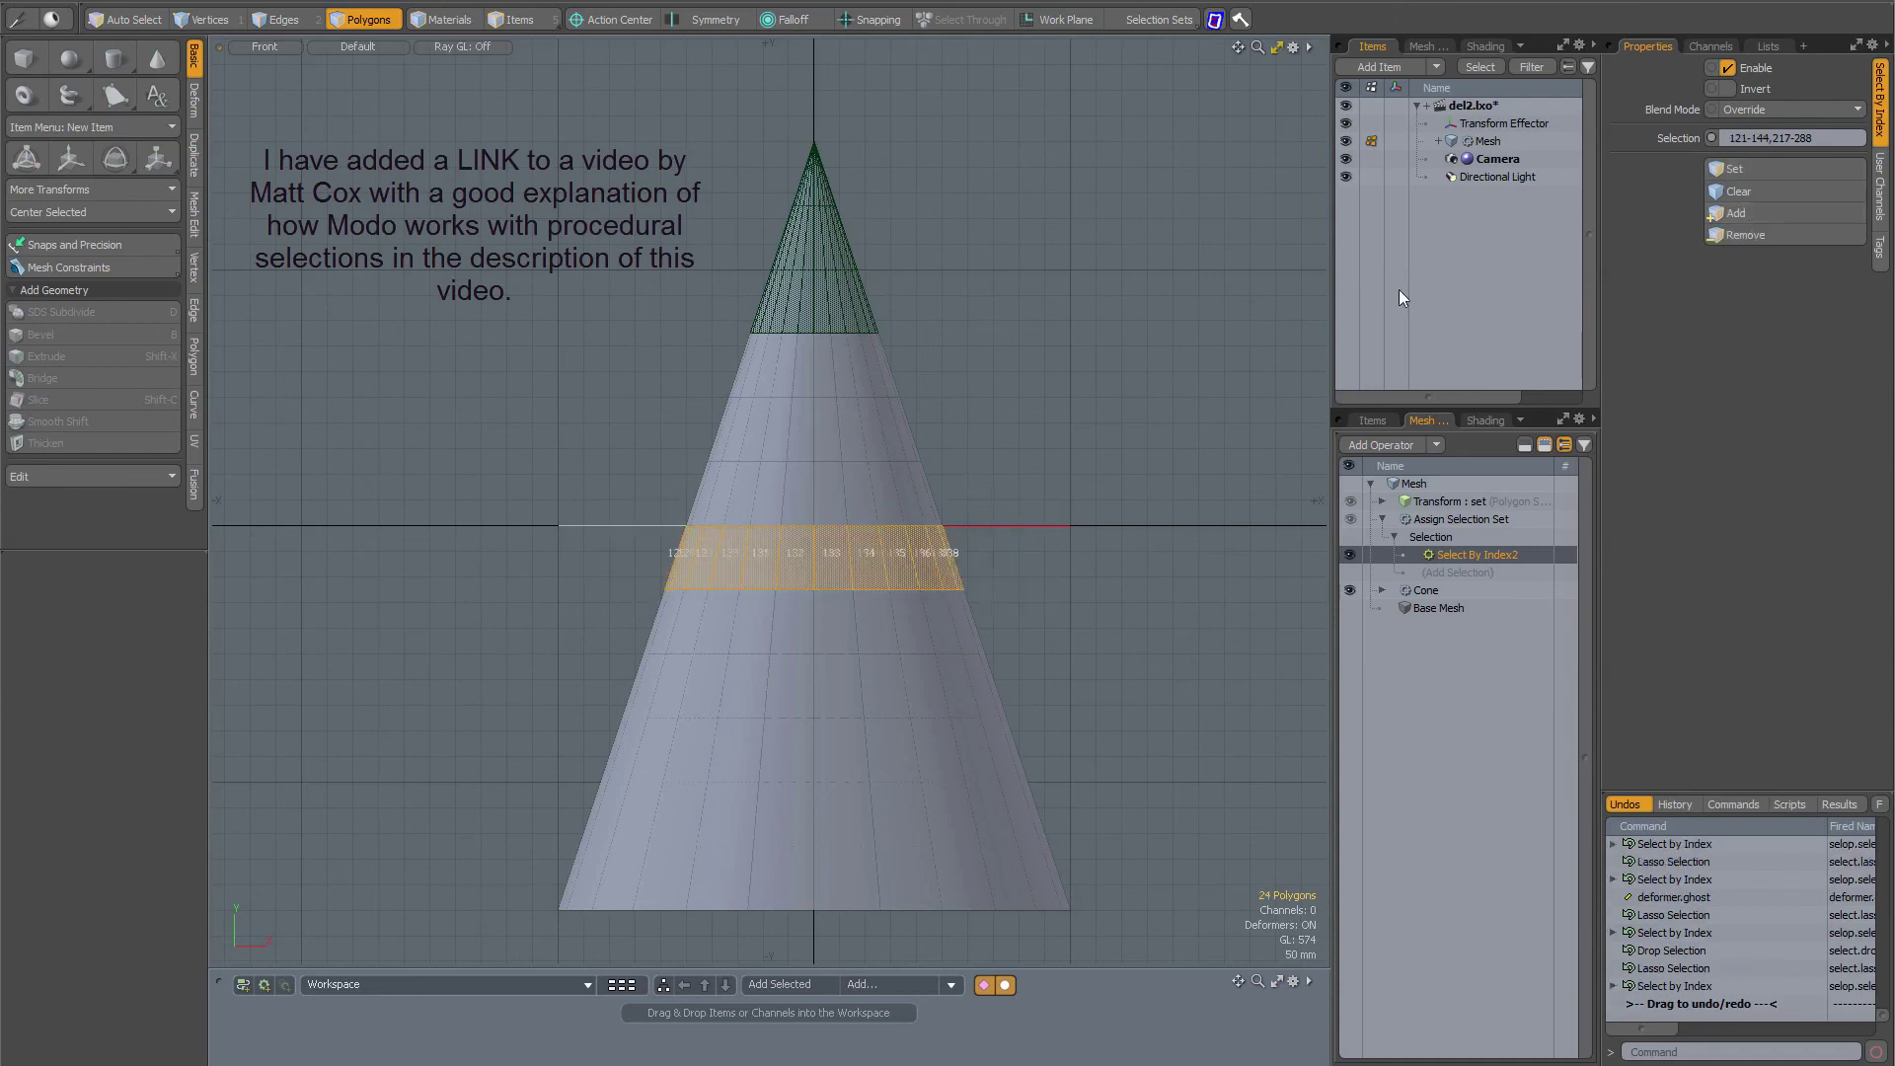